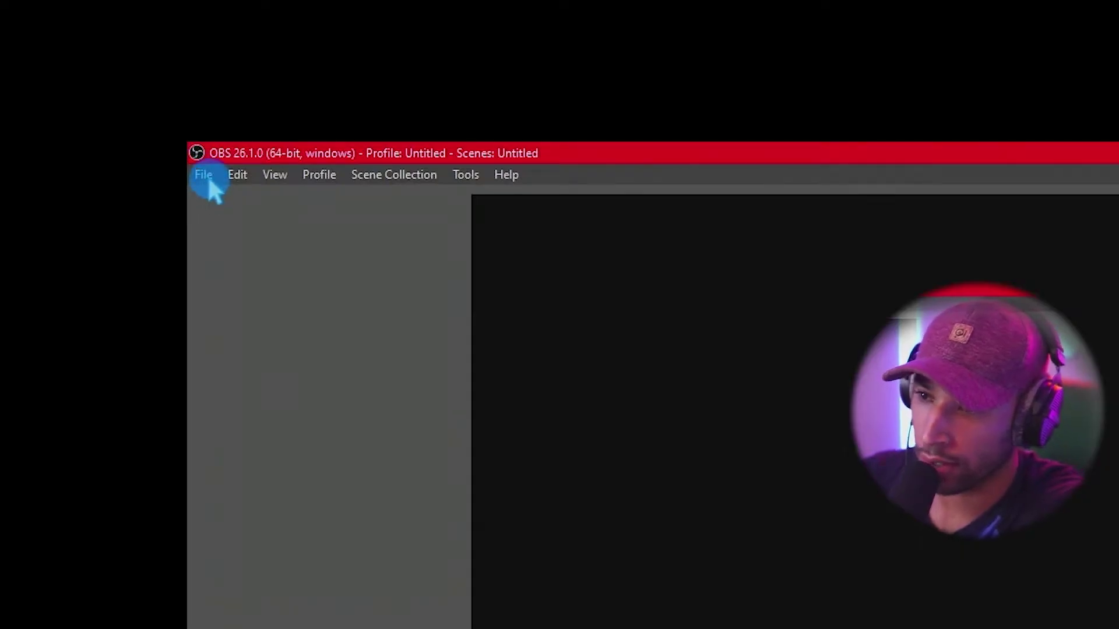
Step: In General settings, keep the Dark (Default) theme and require confirmation for stopping streams
{"action": "left_click", "coordinate": [207, 177]}
{"action": "left_click", "coordinate": [247, 251]}
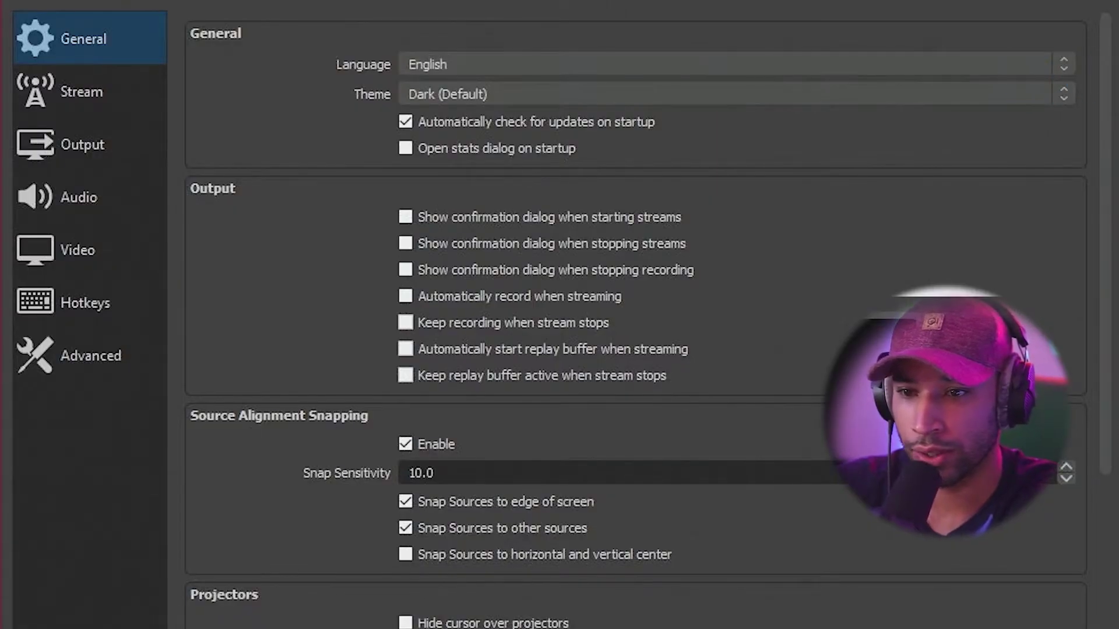
{"action": "left_click", "coordinate": [1065, 94]}
{"action": "left_click", "coordinate": [313, 131]}
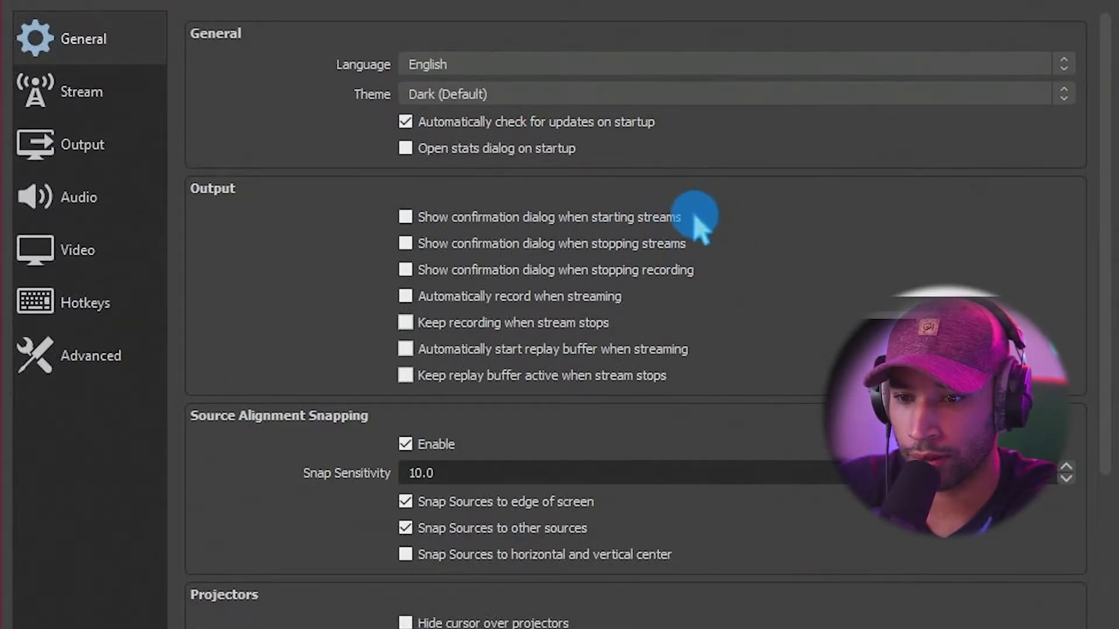
{"action": "left_click", "coordinate": [406, 245]}
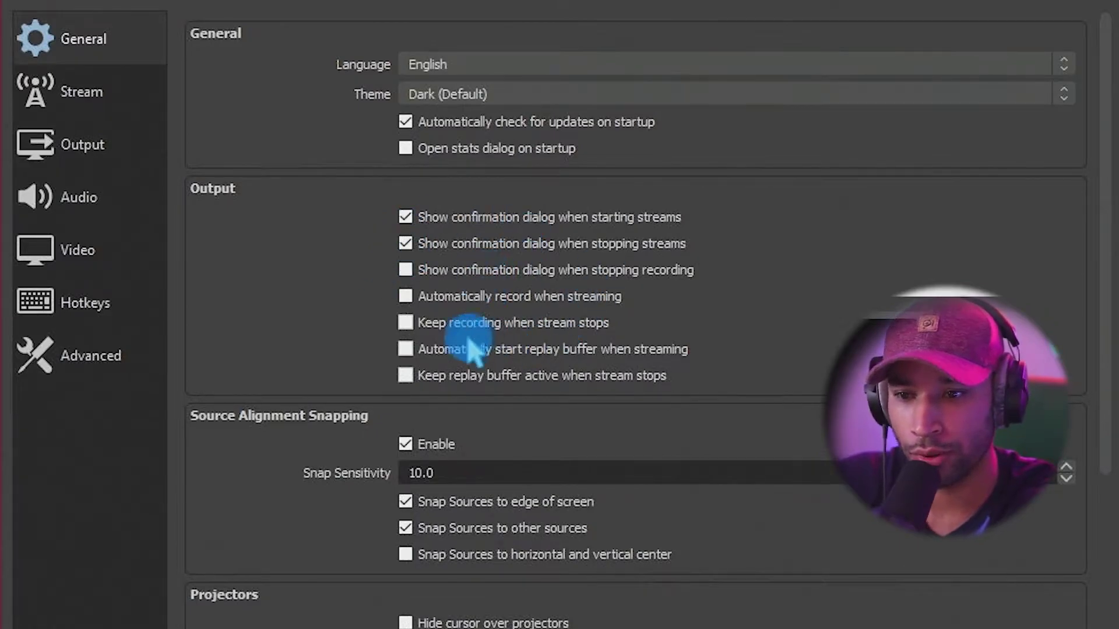
{"action": "scroll", "coordinate": [408, 344], "scroll_direction": "down", "scroll_amount": 1}
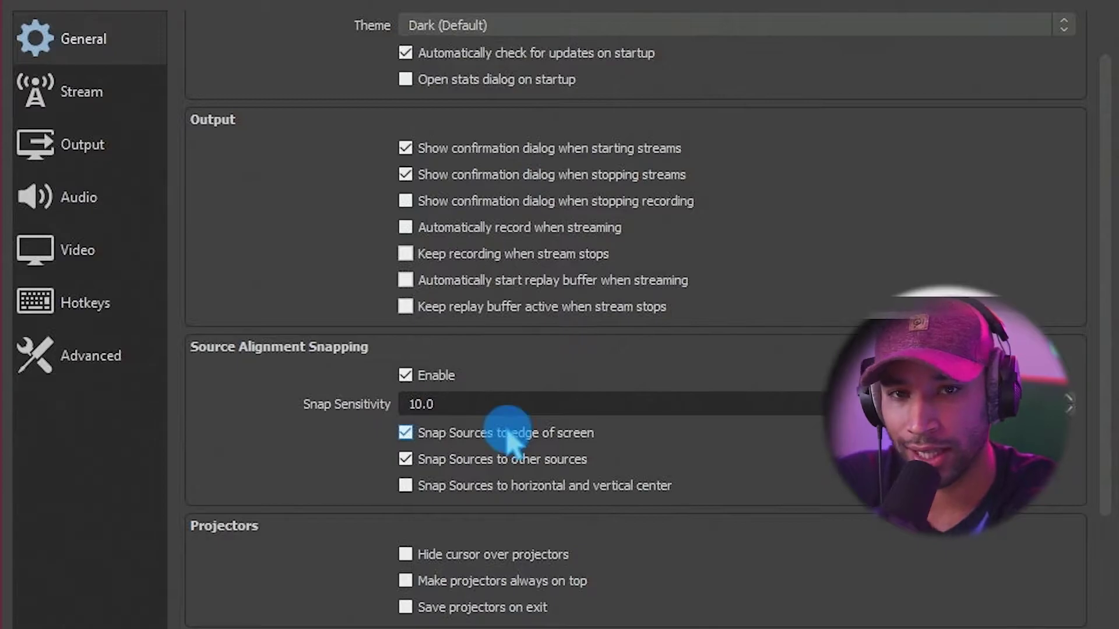
{"action": "scroll", "coordinate": [508, 437], "scroll_direction": "up", "scroll_amount": 1}
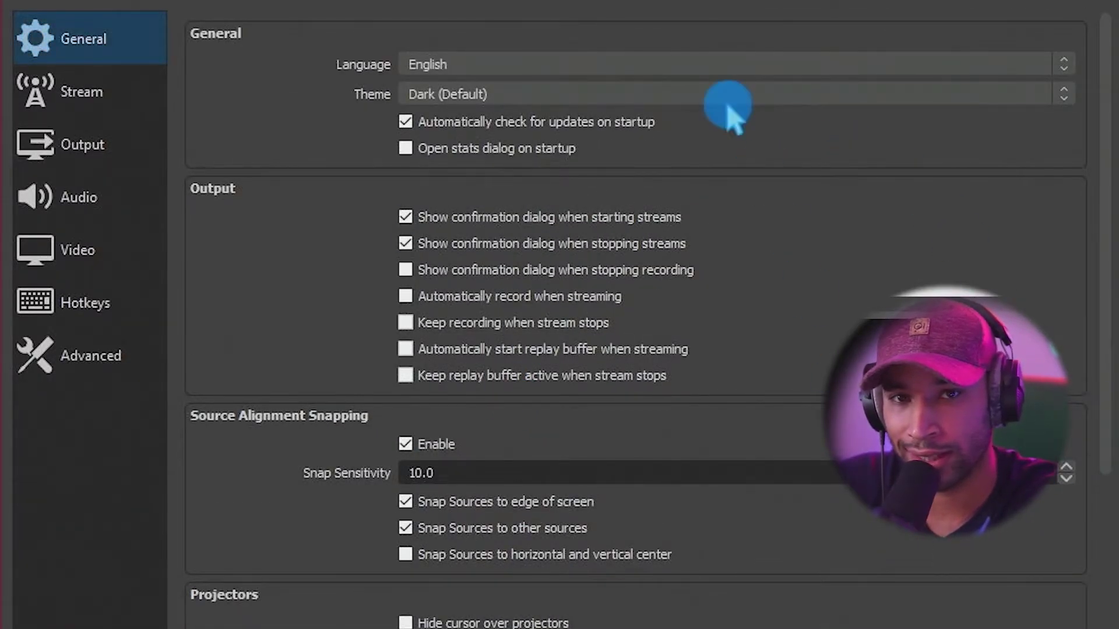
Step: Keep Twitch as the streaming service on the Stream page
{"action": "left_click", "coordinate": [111, 93]}
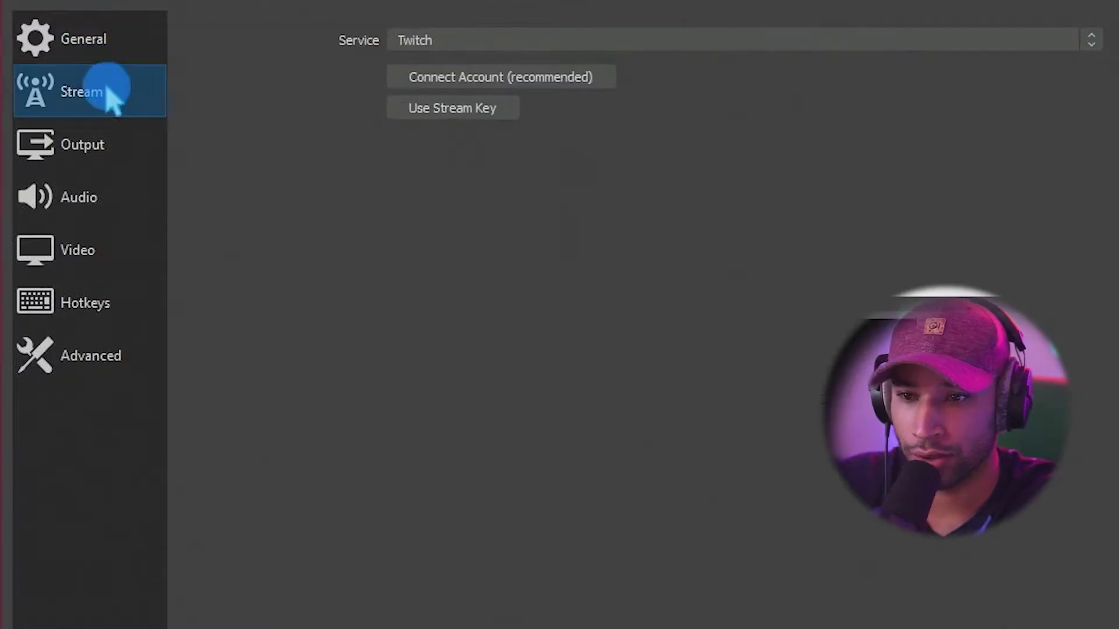
{"action": "left_click", "coordinate": [1097, 50]}
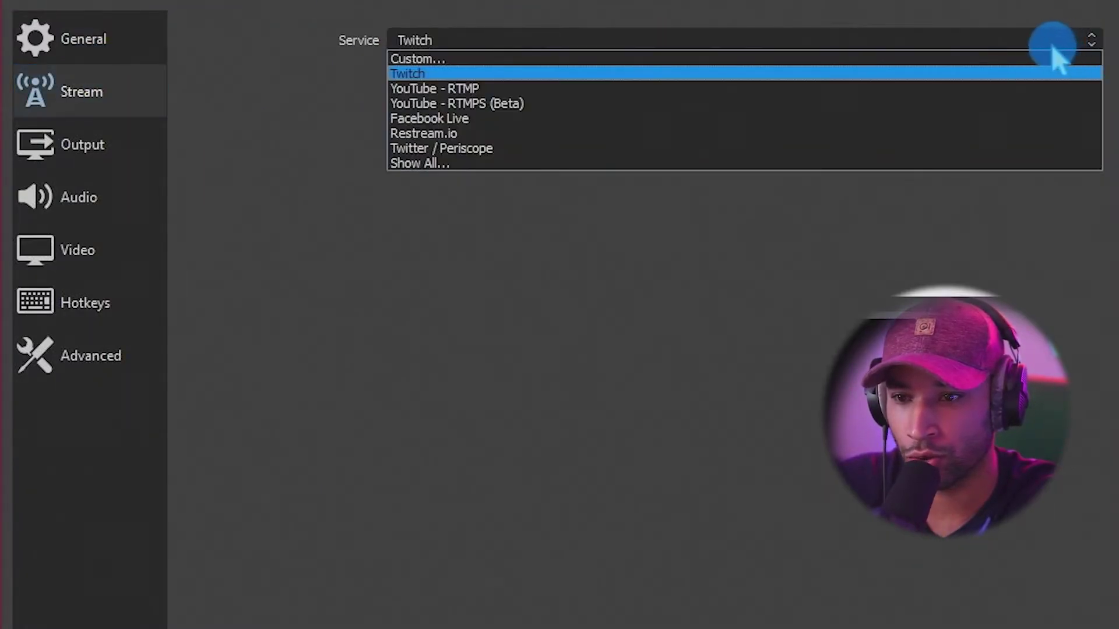
{"action": "left_click", "coordinate": [414, 74]}
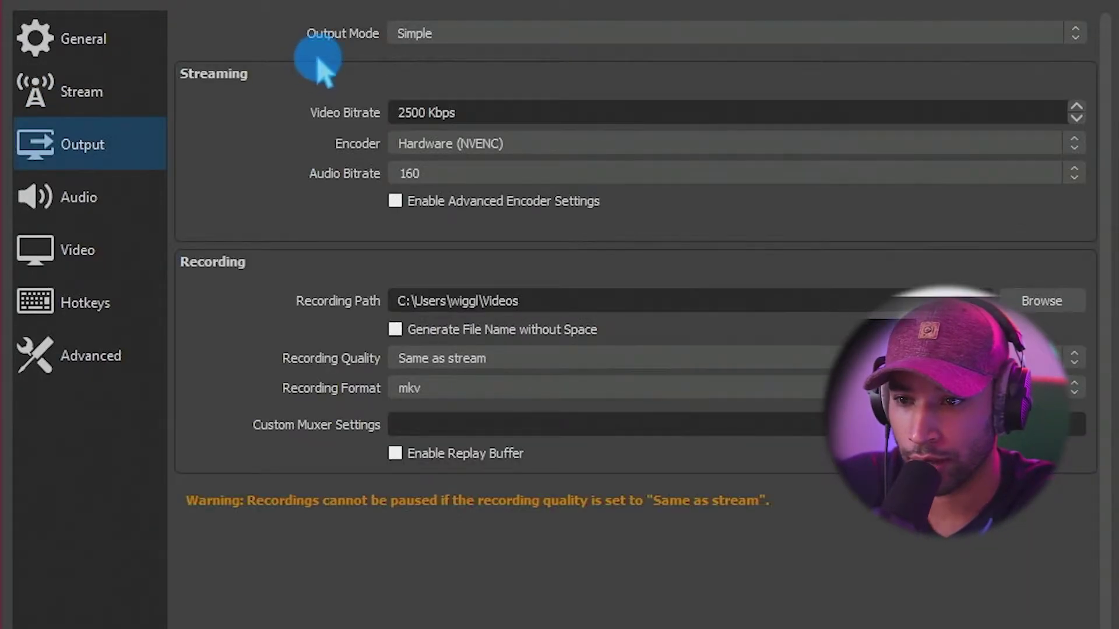
Step: Switch output to Advanced mode and stream with NVIDIA NVENC H.264 (new), rescaled to 1280x720
{"action": "left_click", "coordinate": [1071, 35]}
{"action": "left_click", "coordinate": [428, 67]}
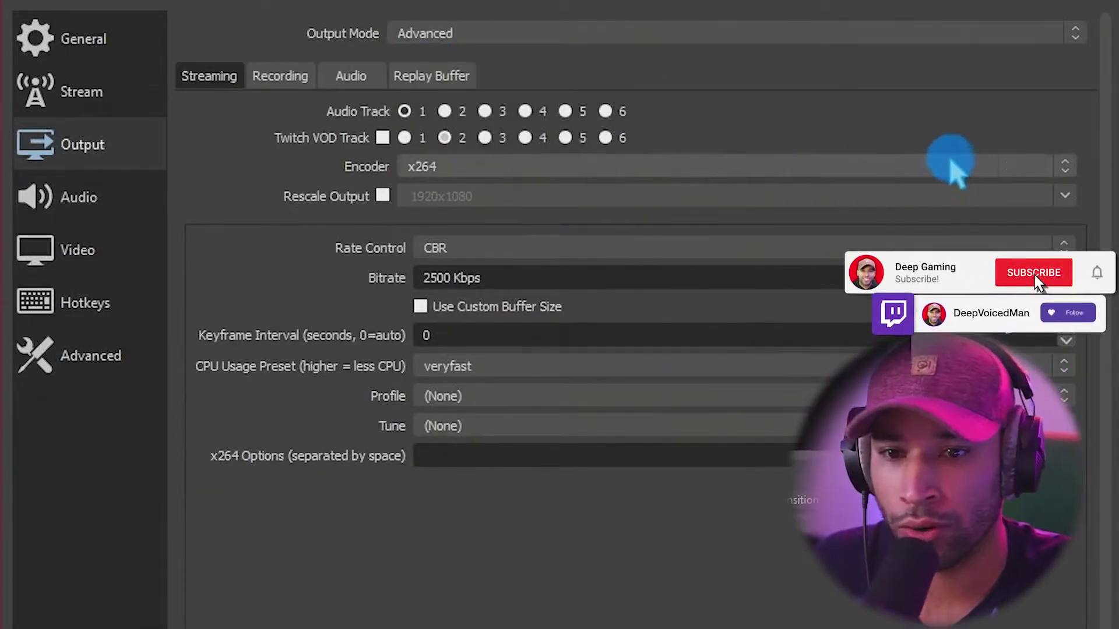
{"action": "left_click", "coordinate": [1065, 167]}
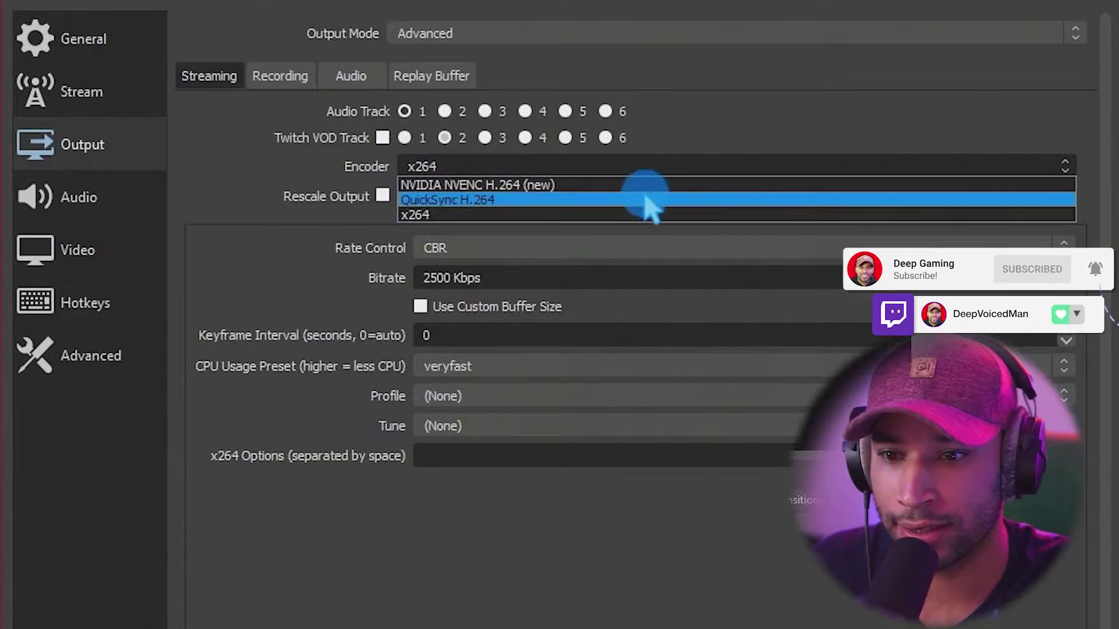
{"action": "left_click", "coordinate": [704, 171]}
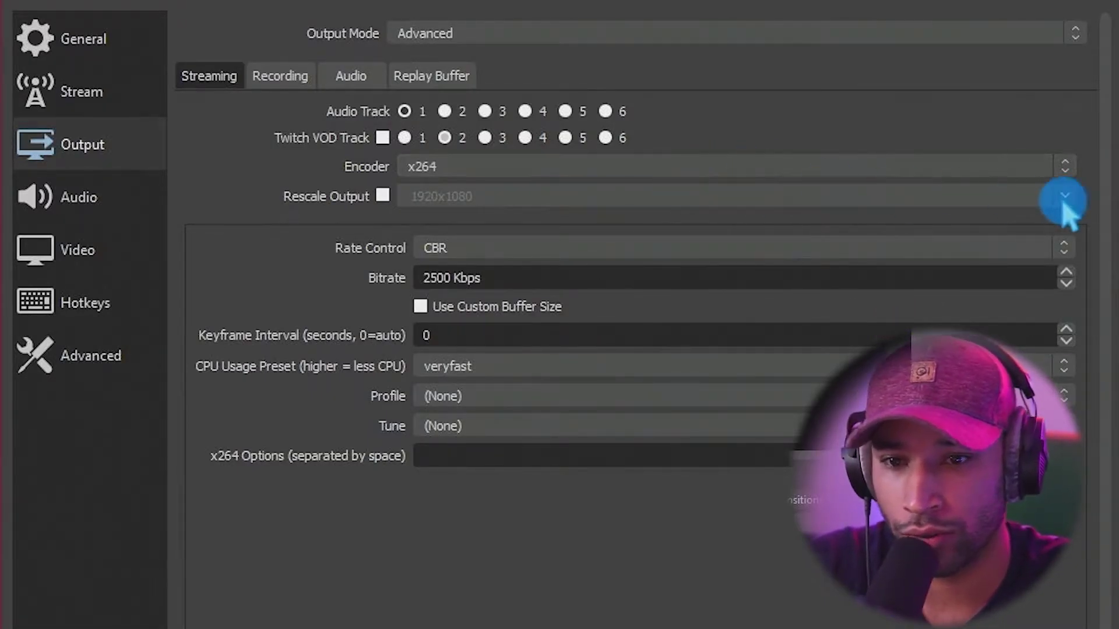
{"action": "left_click", "coordinate": [1064, 167]}
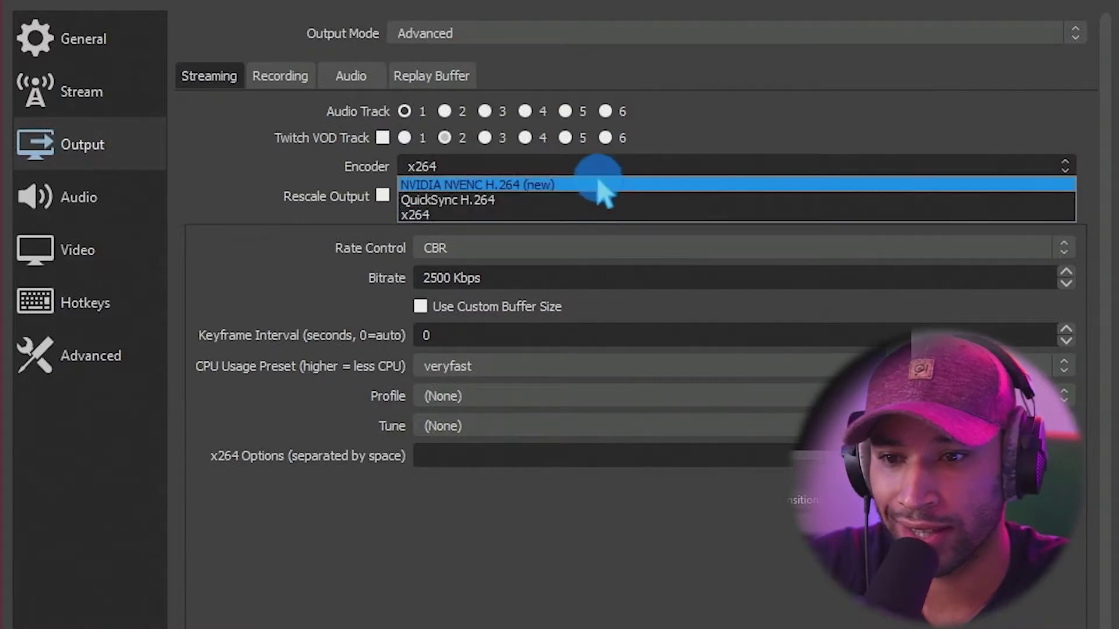
{"action": "left_click", "coordinate": [597, 185]}
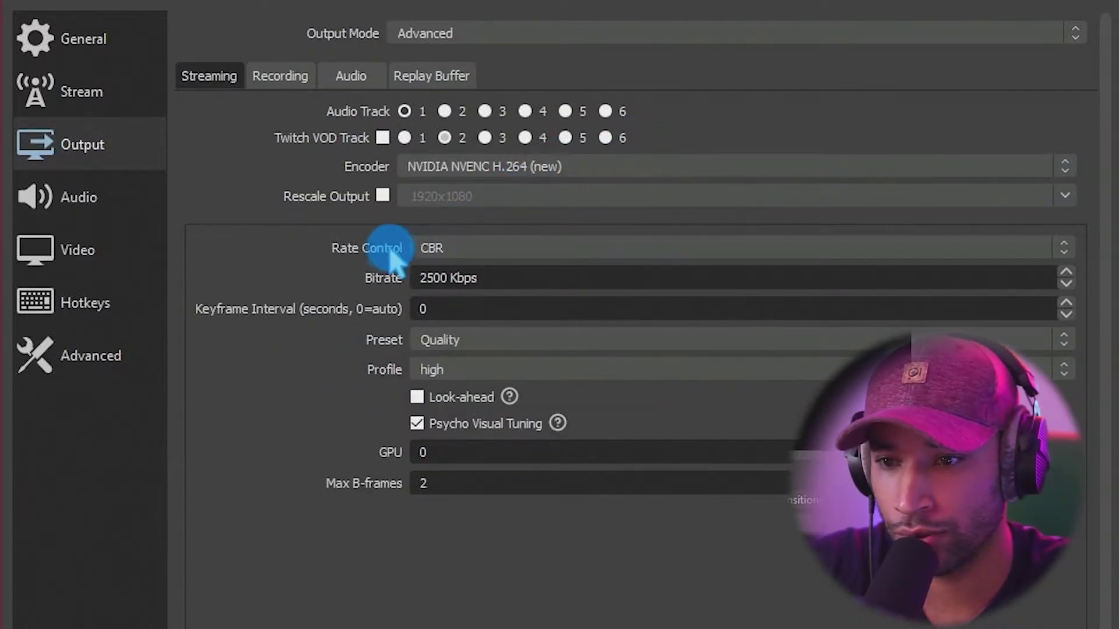
{"action": "left_click", "coordinate": [382, 196]}
{"action": "left_click", "coordinate": [454, 196]}
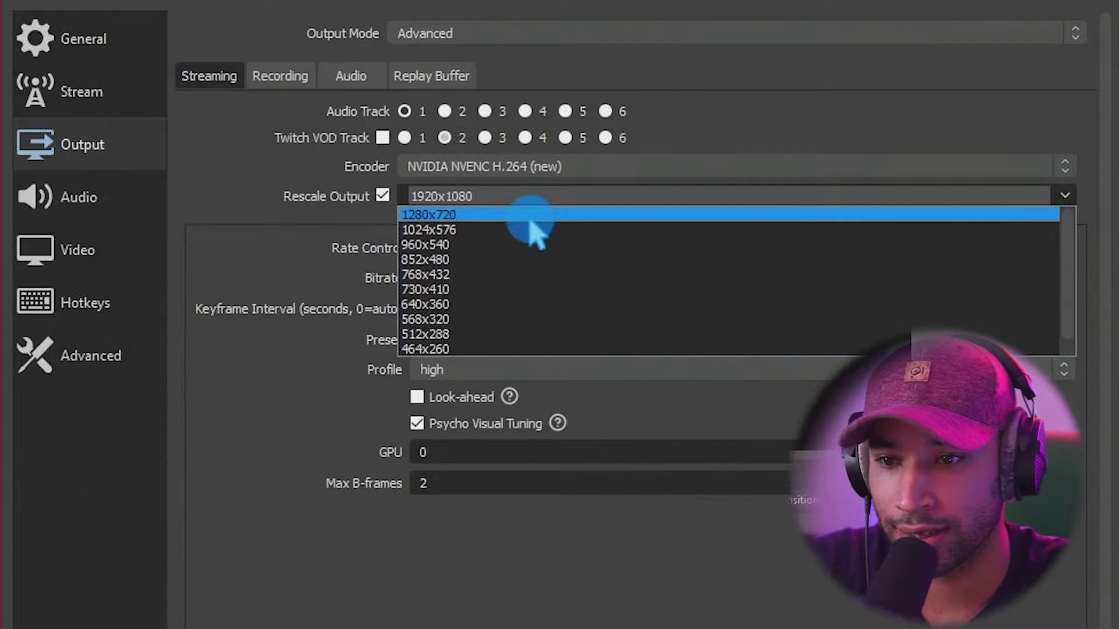
{"action": "left_click", "coordinate": [538, 232]}
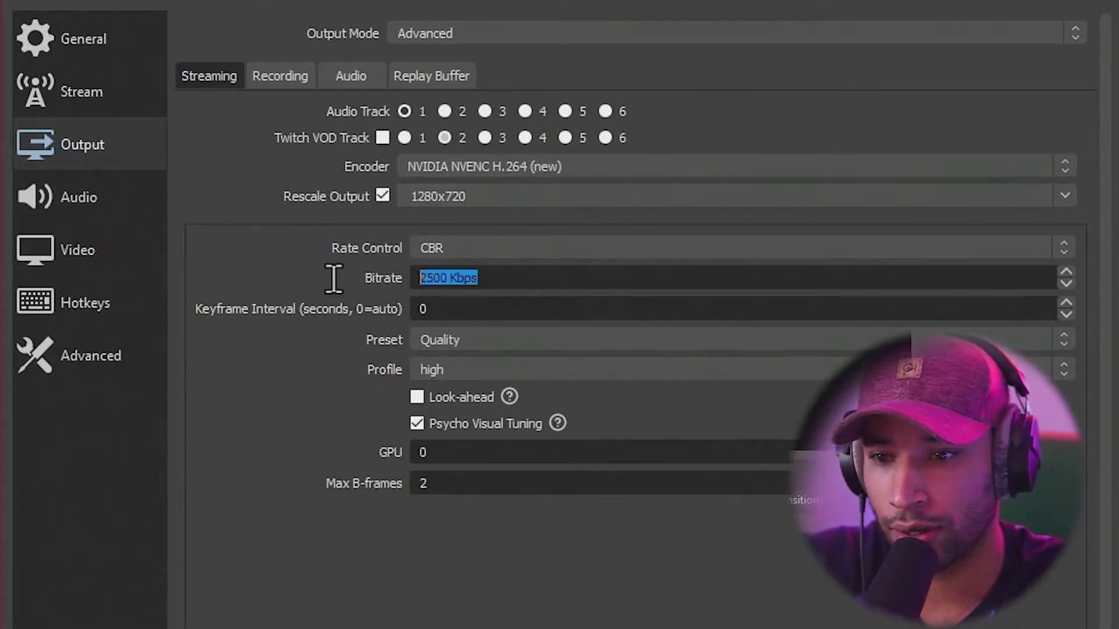
Step: Set stream bitrate 5000 Kbps and keyframe interval 2, keeping Quality preset and high profile
{"action": "type", "text": "0"}
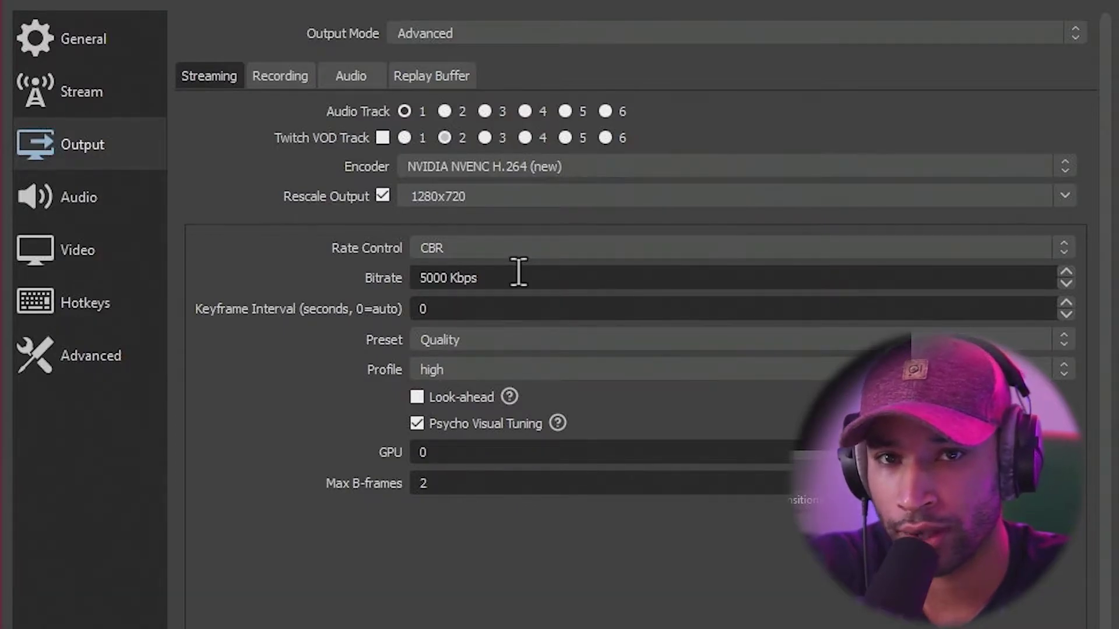
{"action": "left_click", "coordinate": [380, 310]}
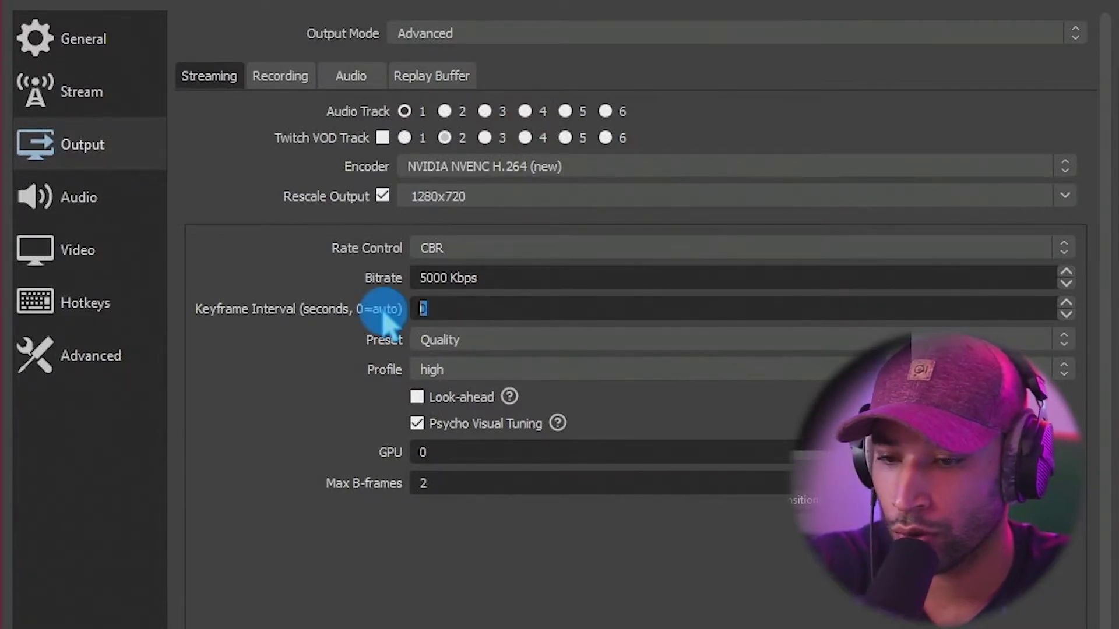
{"action": "type", "text": "2"}
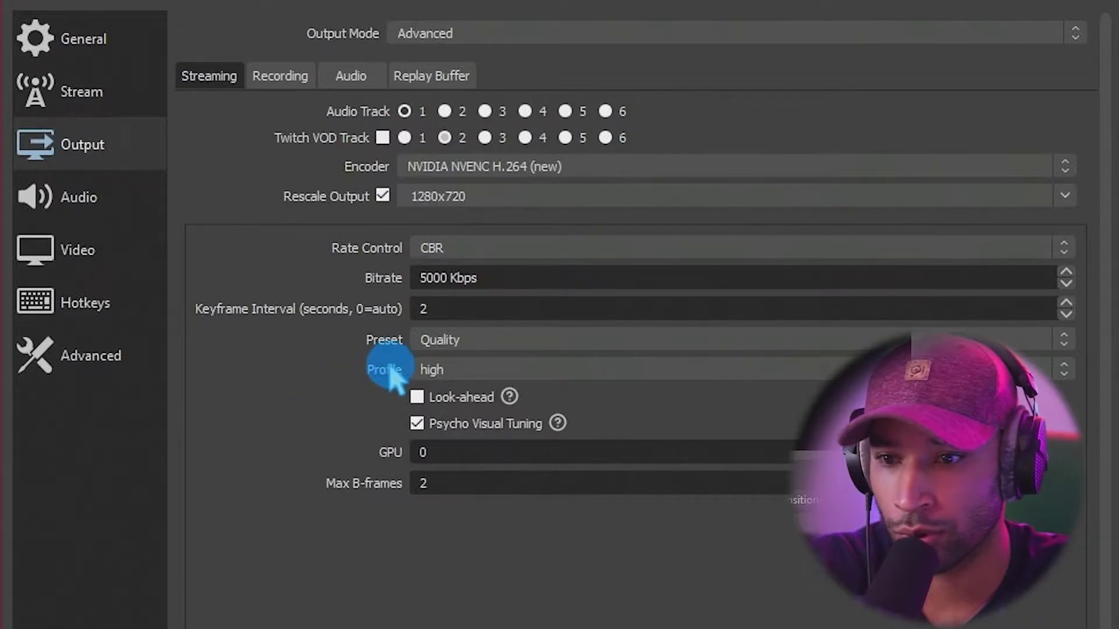
{"action": "left_click", "coordinate": [449, 341]}
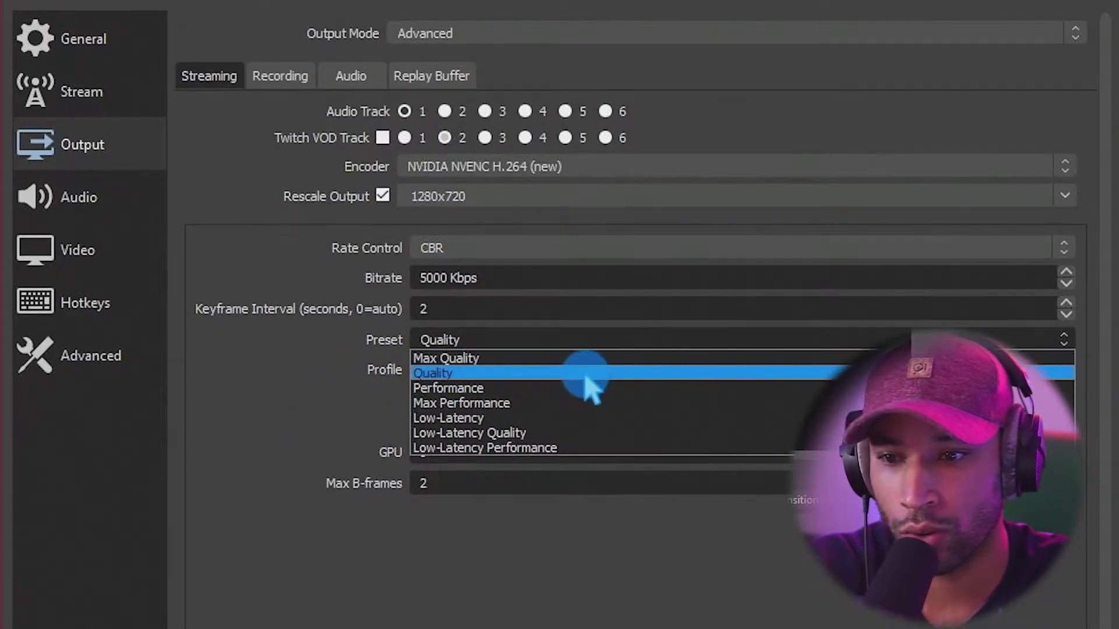
{"action": "left_click", "coordinate": [449, 373]}
{"action": "left_click", "coordinate": [452, 370]}
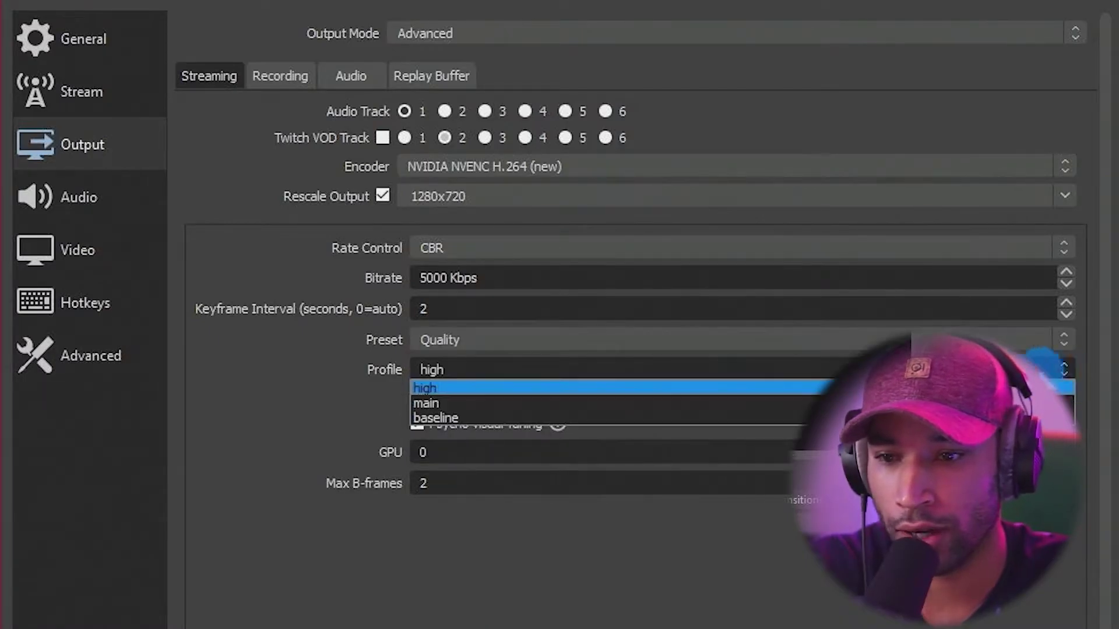
{"action": "left_click", "coordinate": [460, 369]}
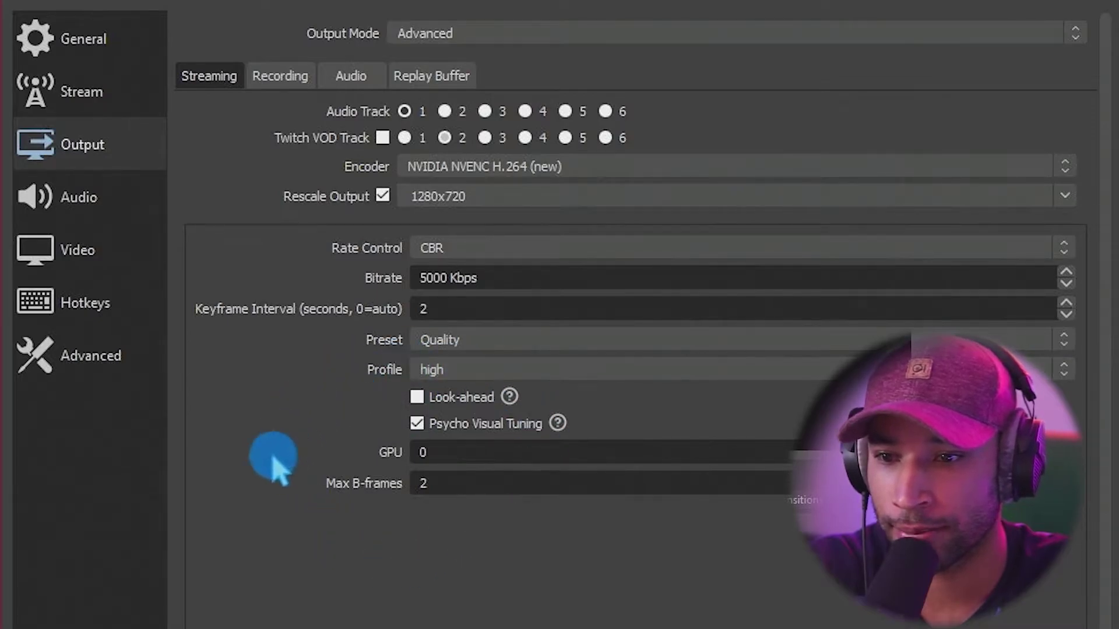
{"action": "left_click", "coordinate": [283, 77]}
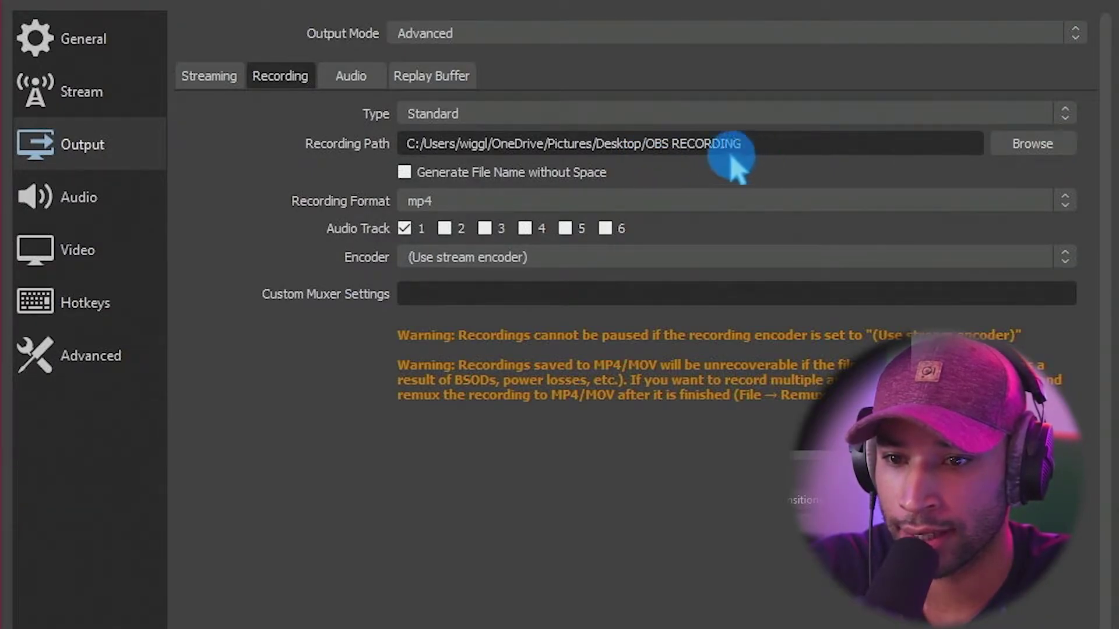
Step: Record to mp4 with NVIDIA NVENC H.264 (new) at a 20000 Kbps bitrate
{"action": "left_click", "coordinate": [1065, 203]}
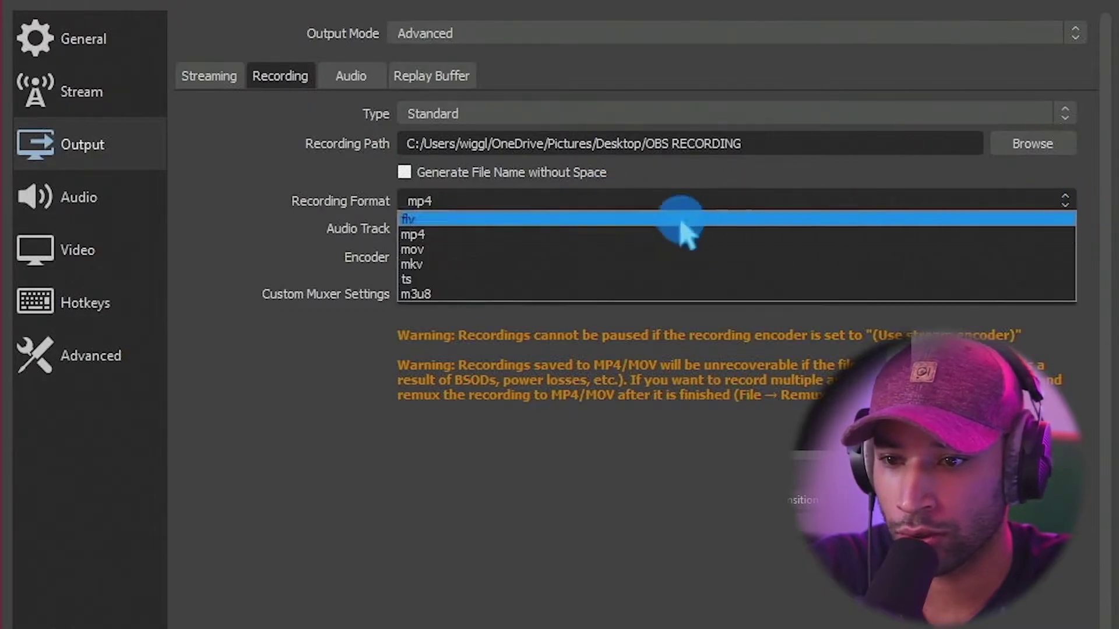
{"action": "left_click", "coordinate": [460, 265]}
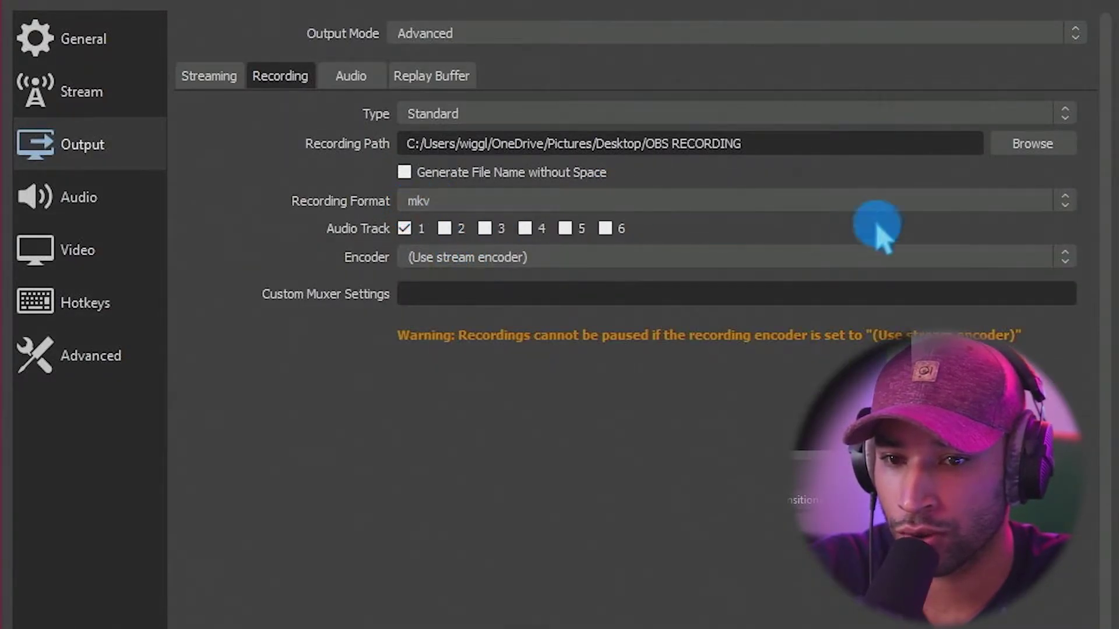
{"action": "left_click", "coordinate": [1065, 202]}
{"action": "left_click", "coordinate": [501, 234]}
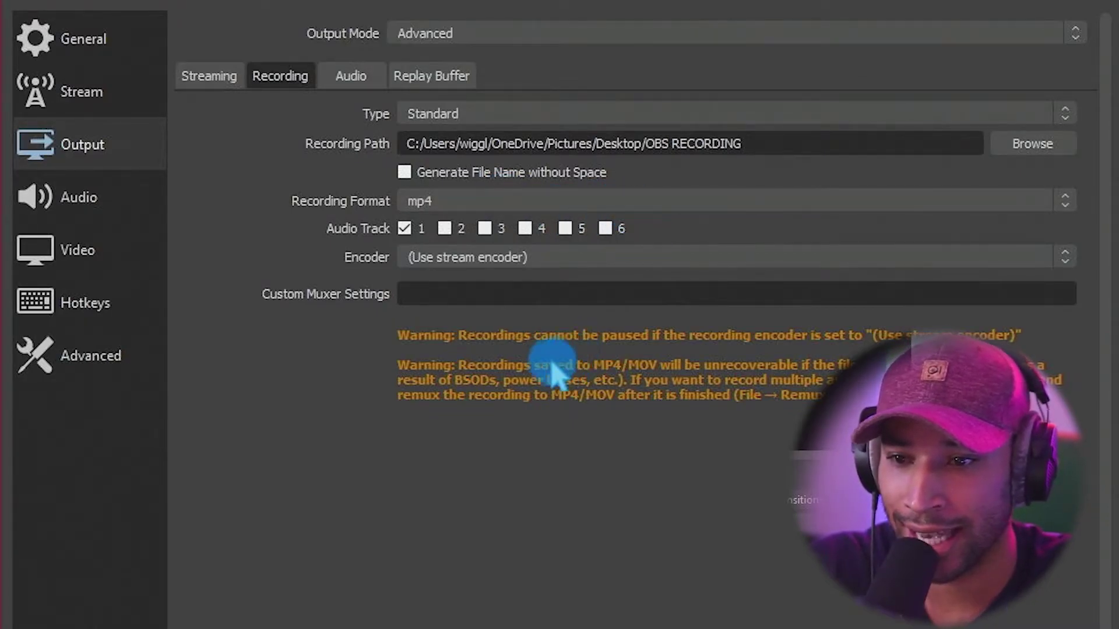
{"action": "left_click", "coordinate": [1064, 257]}
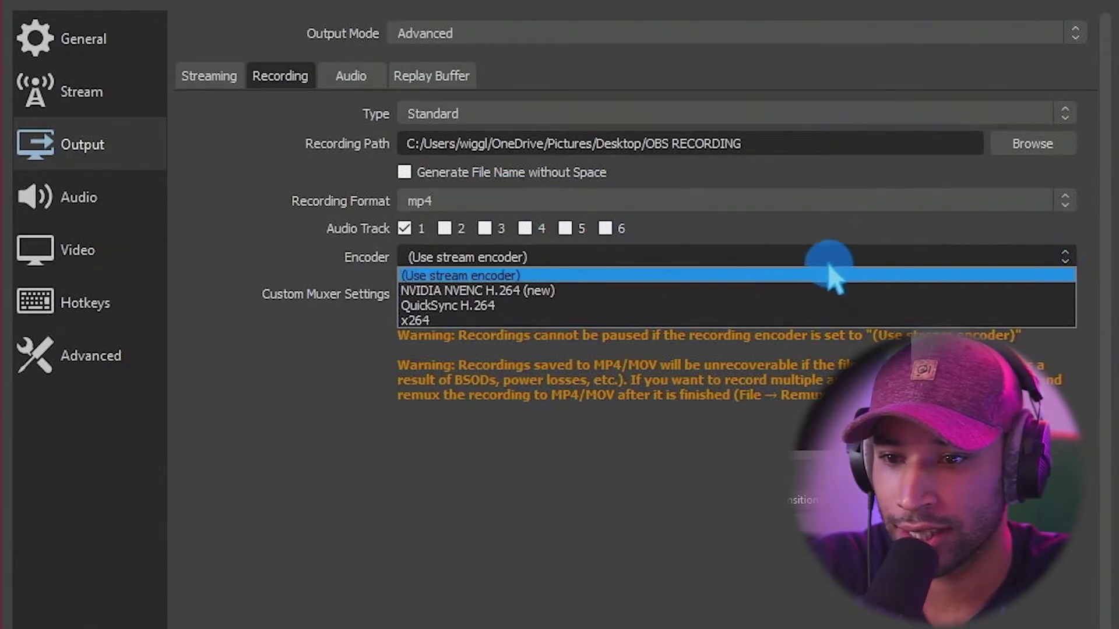
{"action": "left_click", "coordinate": [546, 290]}
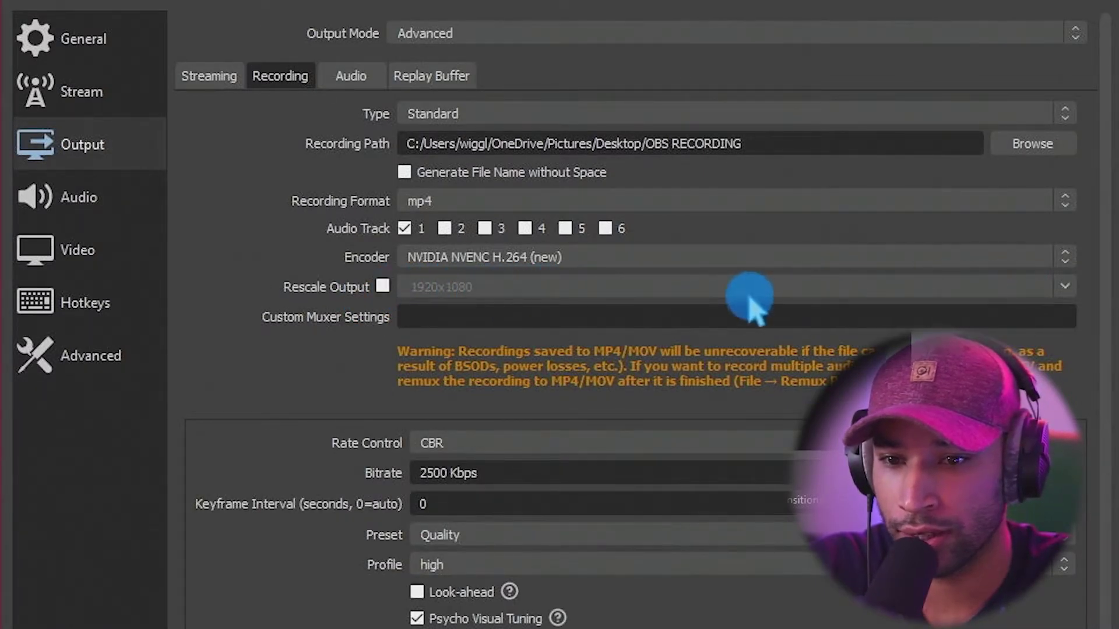
{"action": "scroll", "coordinate": [718, 304], "scroll_direction": "down", "scroll_amount": 1}
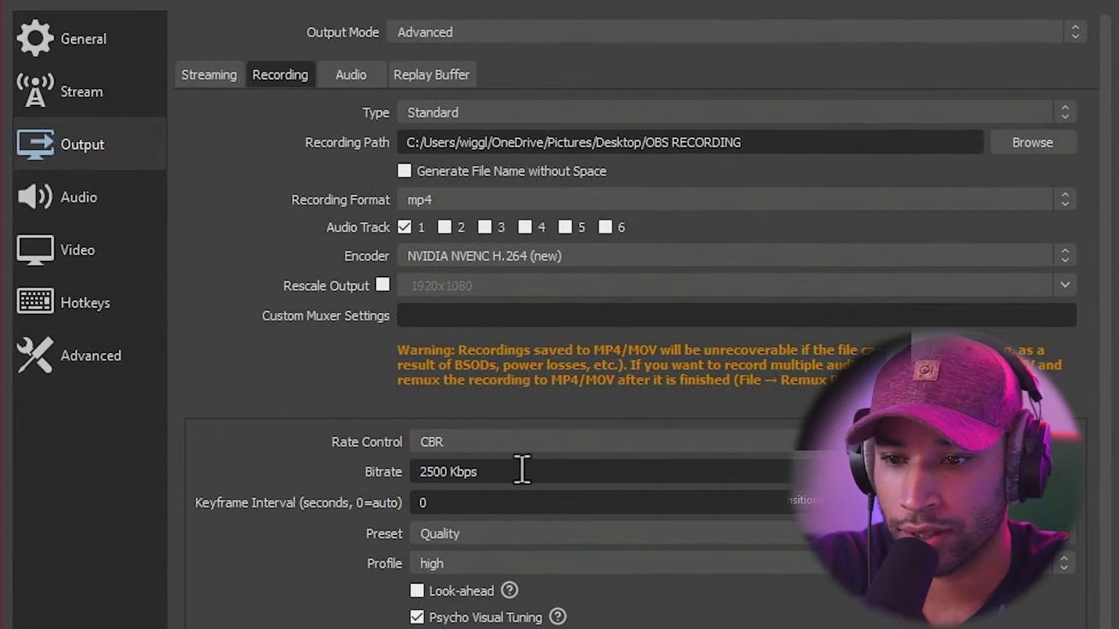
{"action": "left_click", "coordinate": [303, 461]}
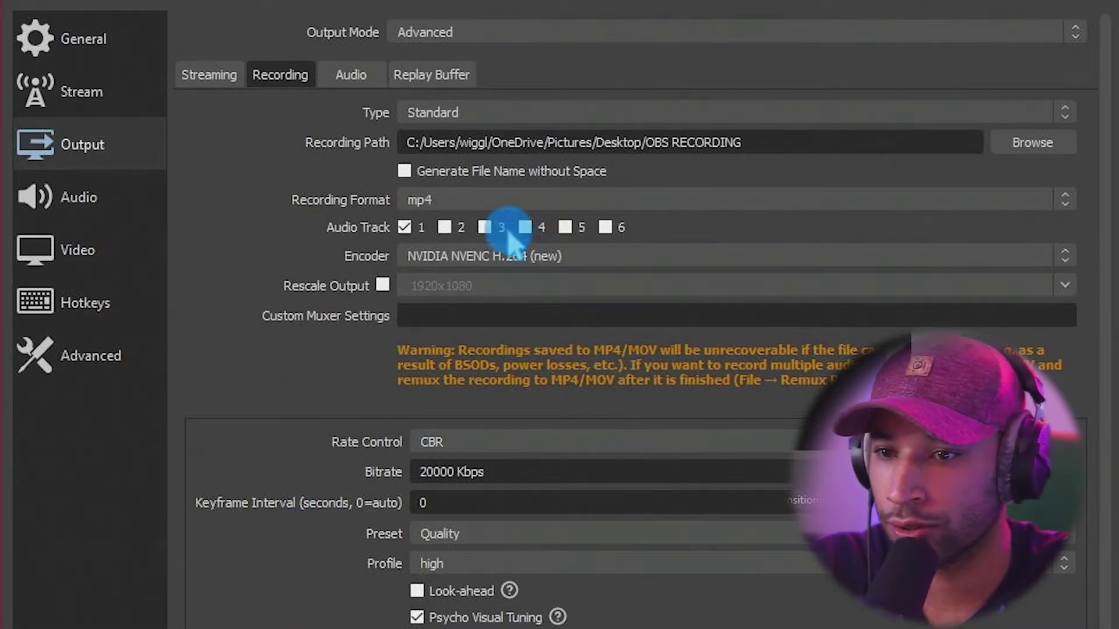
{"action": "left_click", "coordinate": [351, 74]}
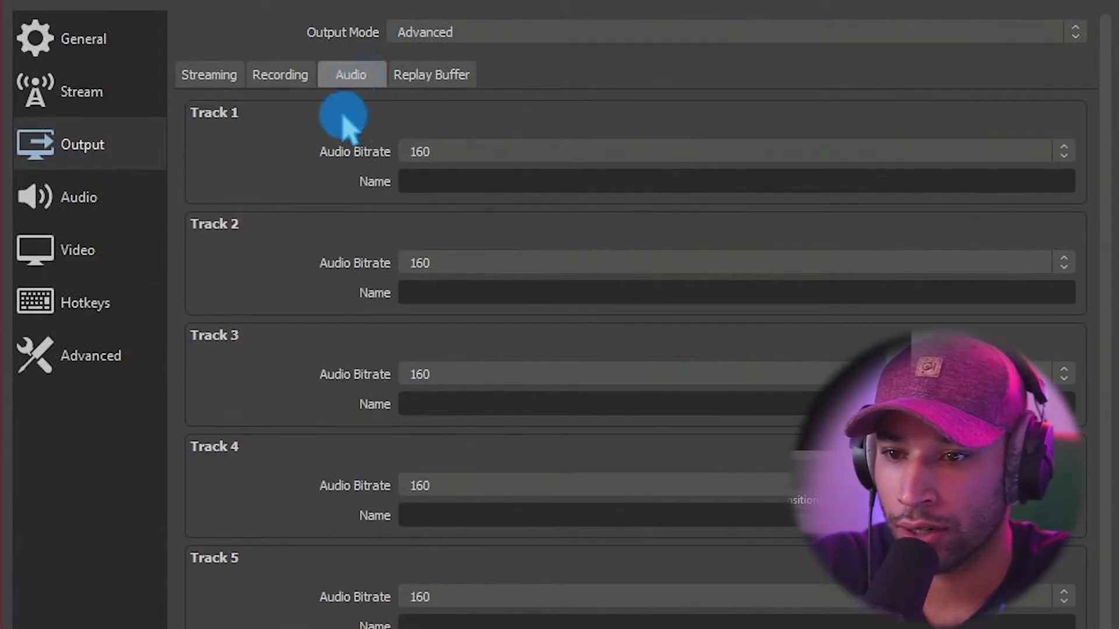
Step: Enable the replay buffer with a 120 s maximum replay time
{"action": "left_click", "coordinate": [437, 75]}
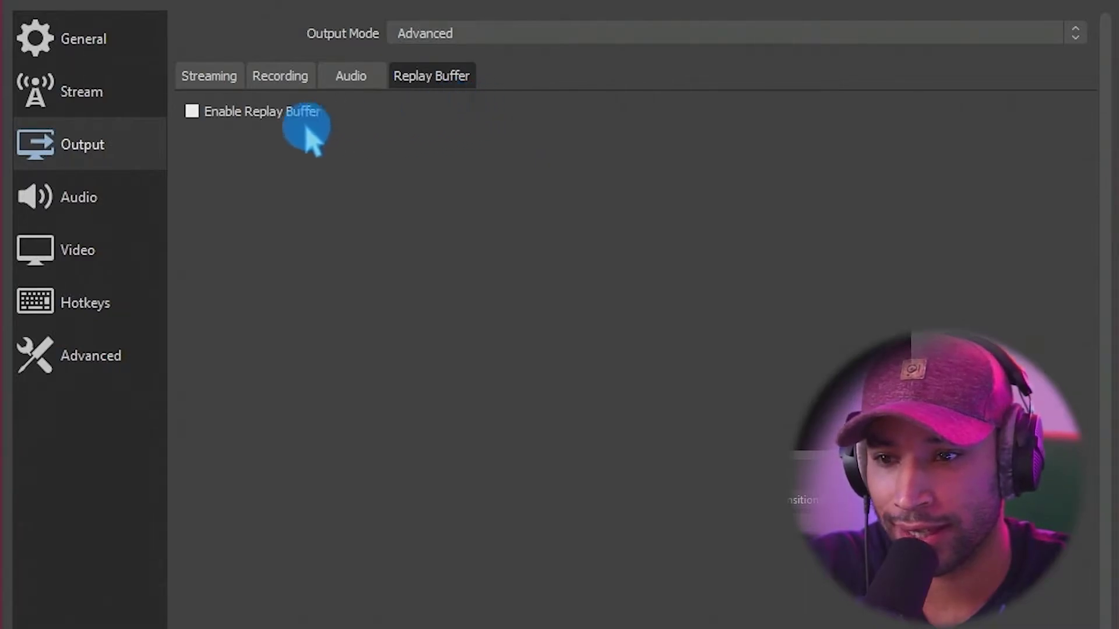
{"action": "left_click", "coordinate": [192, 112]}
{"action": "double_click", "coordinate": [408, 178]}
{"action": "type", "text": "120 s"}
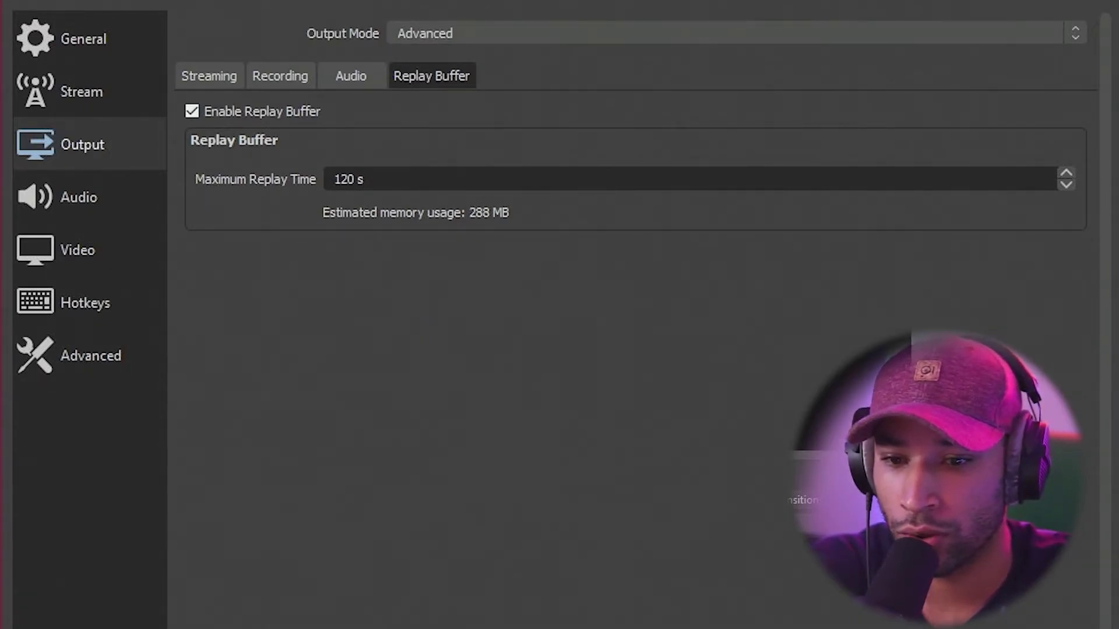
Step: Keep the audio sample rate at 48 kHz and set the output resolution to 1920x1080
{"action": "left_click", "coordinate": [84, 204]}
{"action": "left_click", "coordinate": [1061, 62]}
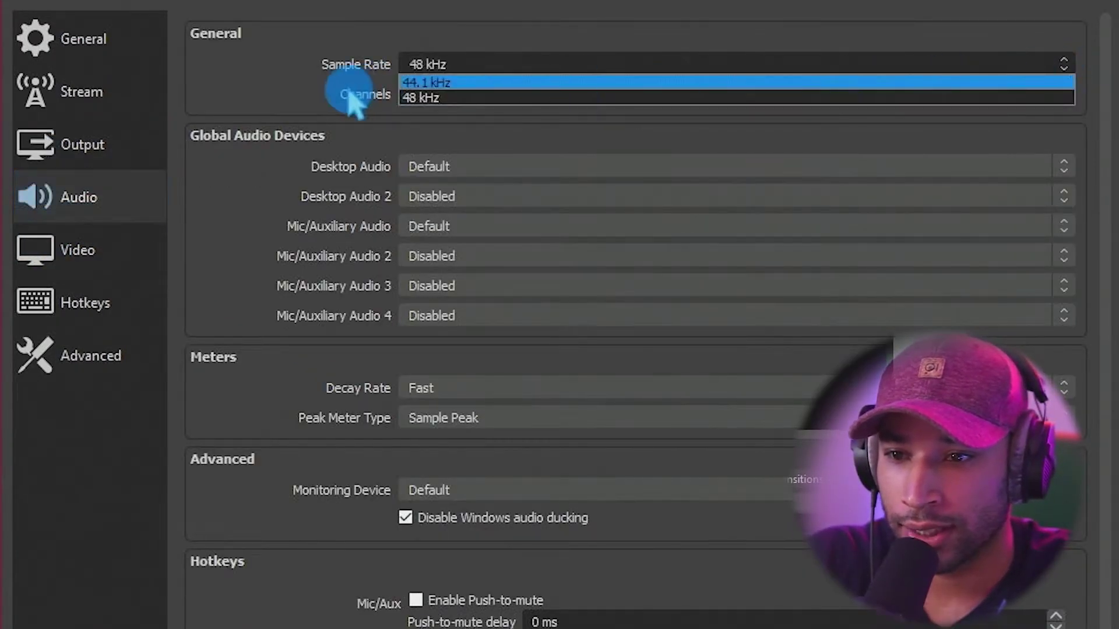
{"action": "left_click", "coordinate": [491, 96]}
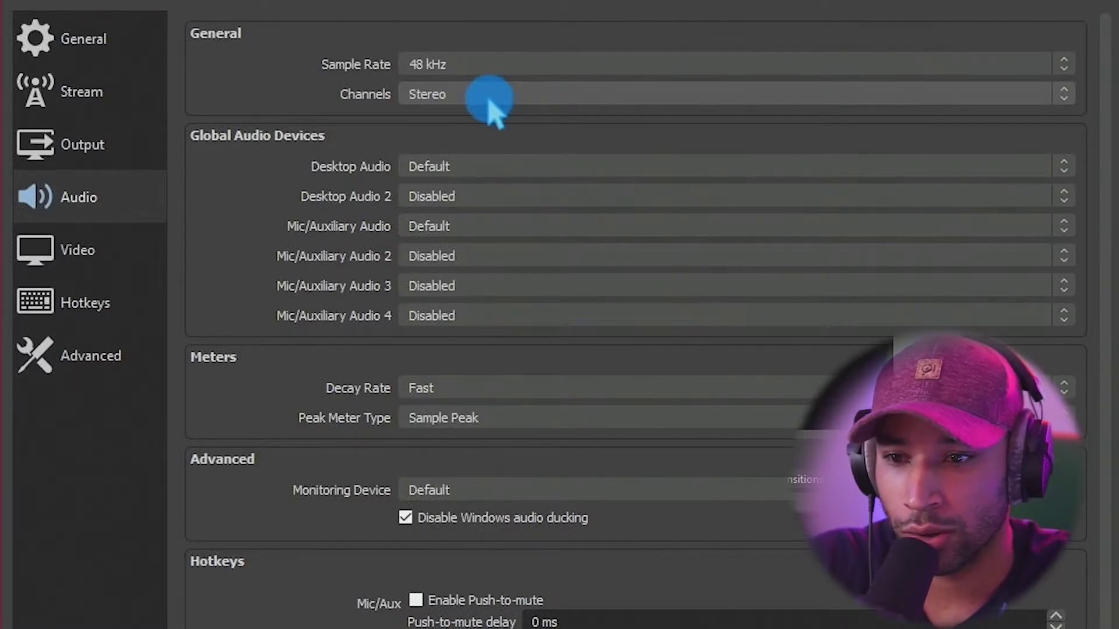
{"action": "scroll", "coordinate": [476, 117], "scroll_direction": "down", "scroll_amount": 2}
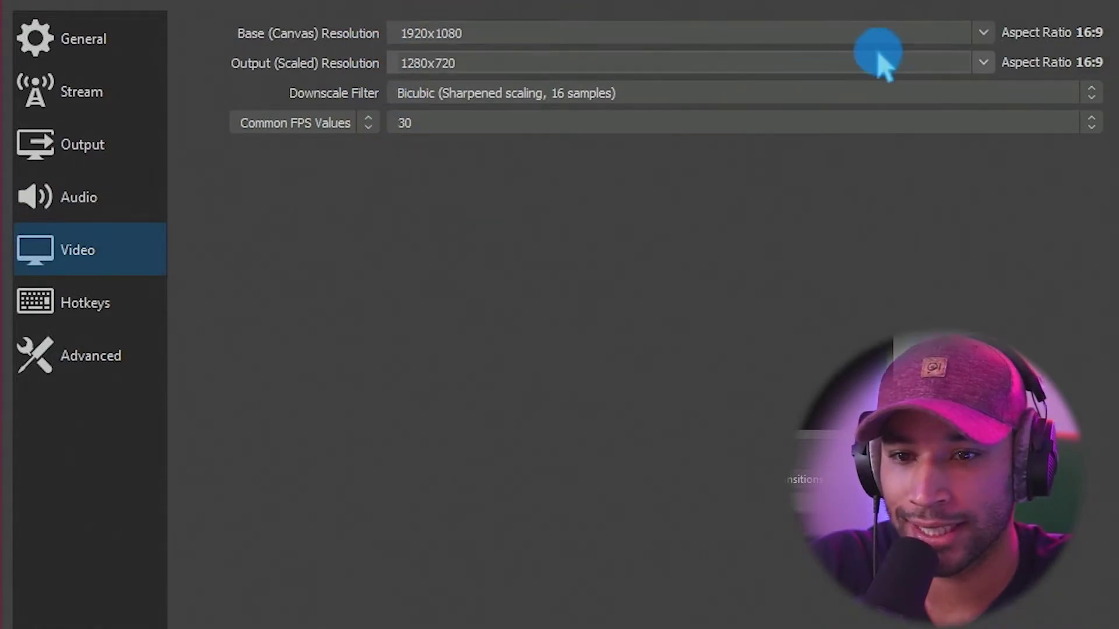
{"action": "left_click", "coordinate": [983, 63]}
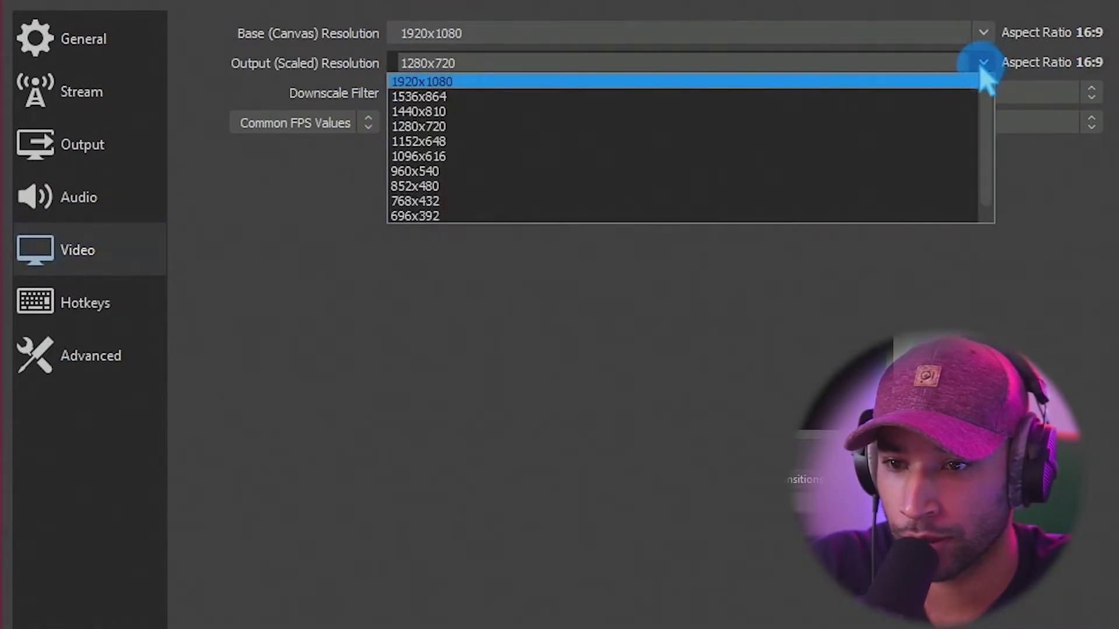
{"action": "left_click", "coordinate": [505, 87]}
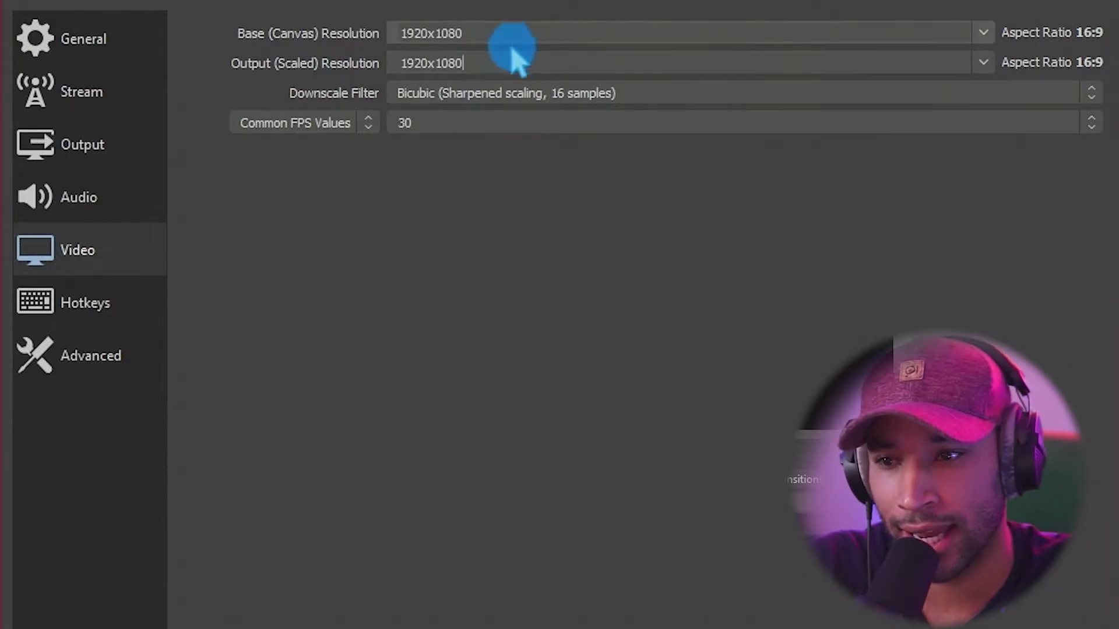
Step: Keep the Bicubic downscale filter and set the frame rate to 60 FPS
{"action": "left_click", "coordinate": [101, 147]}
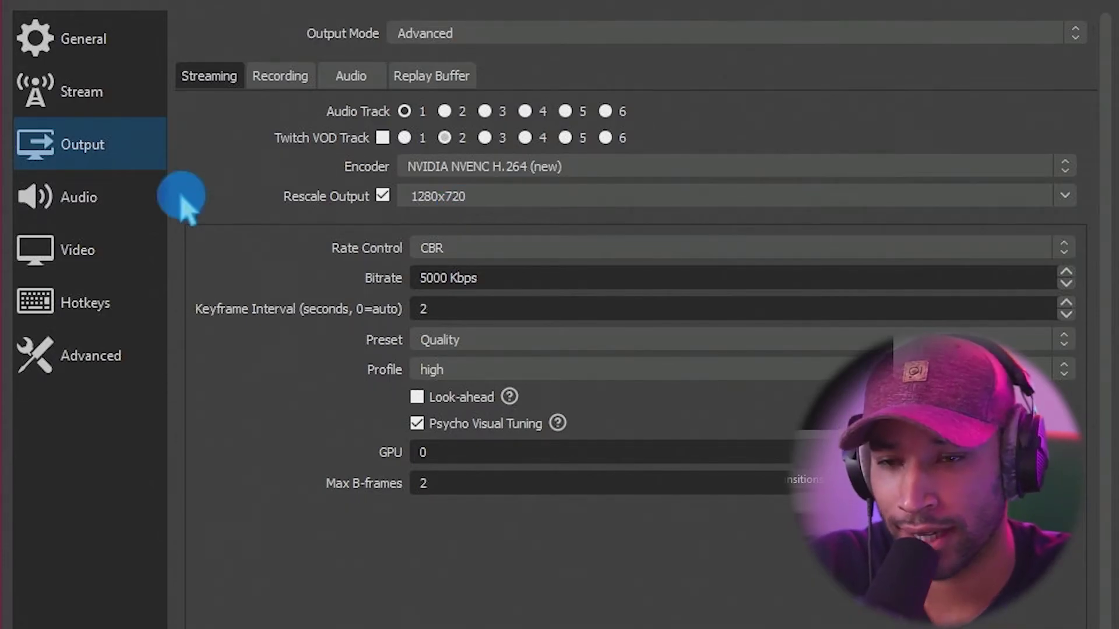
{"action": "left_click", "coordinate": [82, 250]}
{"action": "left_click", "coordinate": [1083, 93]}
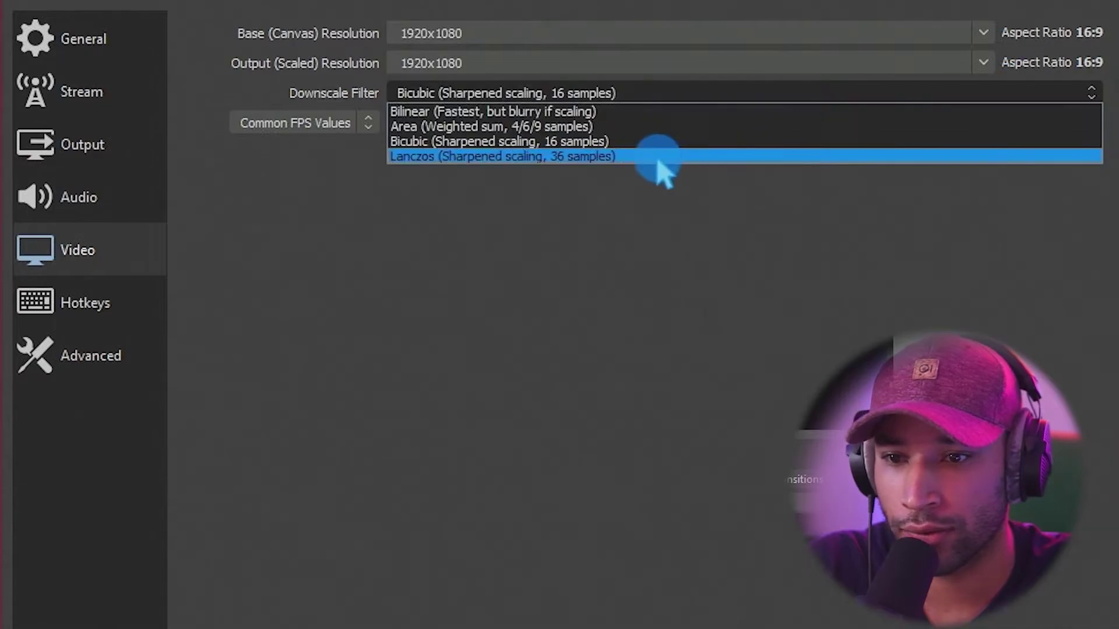
{"action": "left_click", "coordinate": [585, 141]}
{"action": "left_click", "coordinate": [1091, 122]}
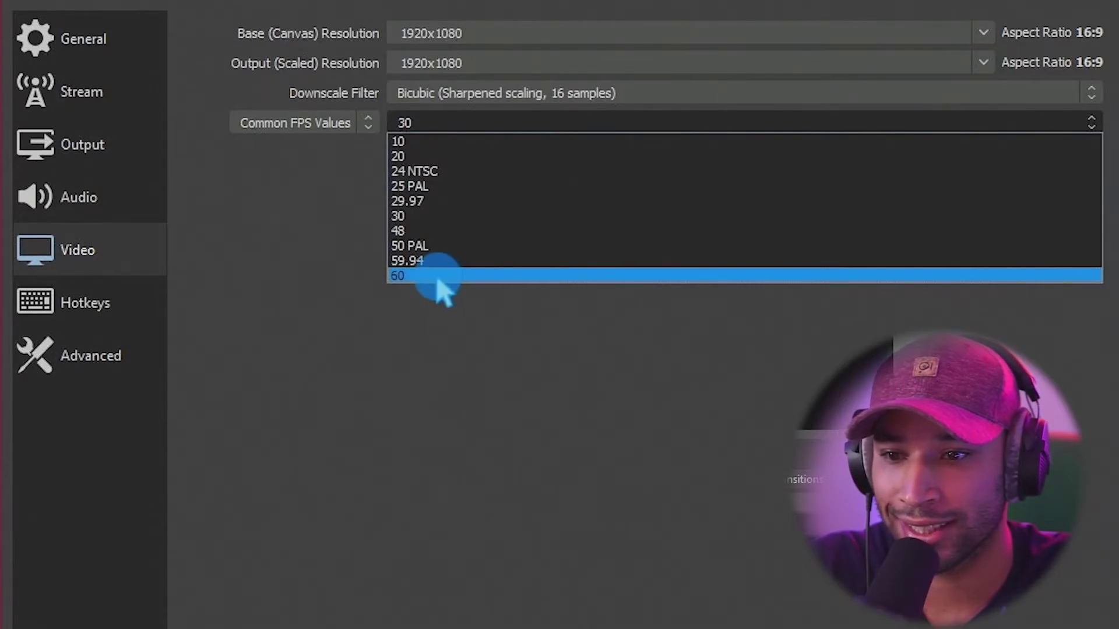
{"action": "left_click", "coordinate": [397, 275]}
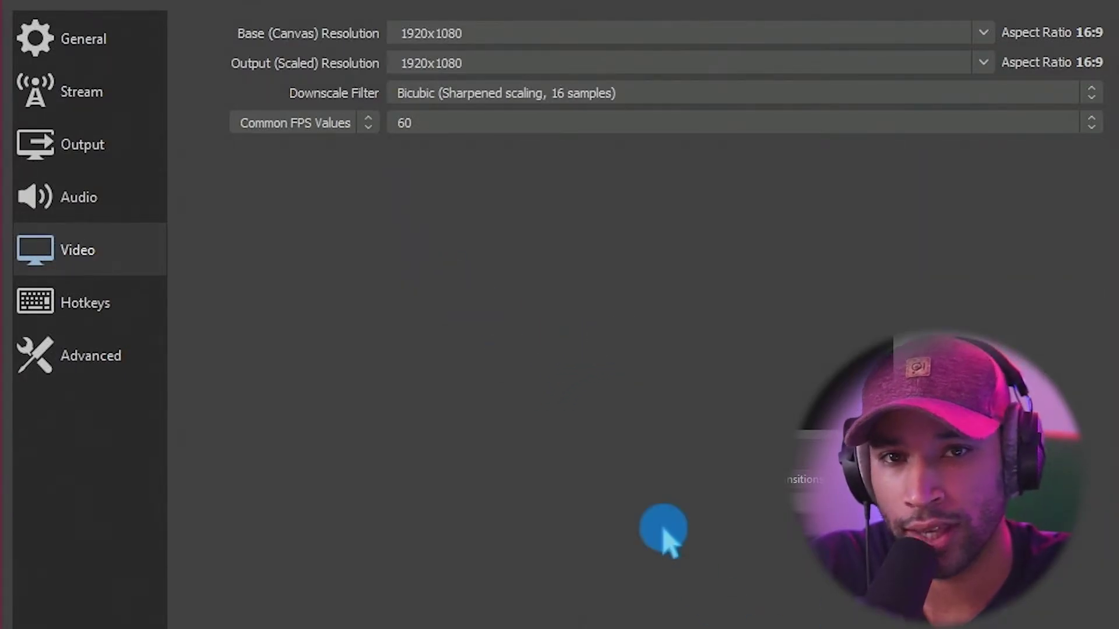
Step: Scroll through the Hotkeys page's streaming, recording, replay buffer and virtual camera actions
{"action": "left_click", "coordinate": [87, 303]}
{"action": "scroll", "coordinate": [241, 300], "scroll_direction": "down", "scroll_amount": 10}
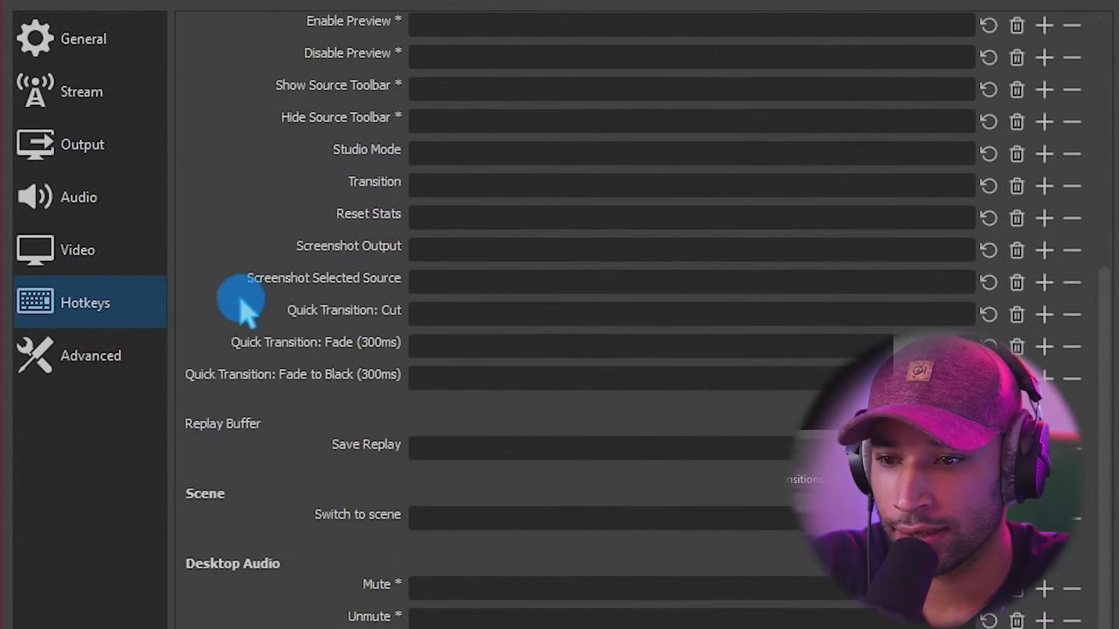
{"action": "scroll", "coordinate": [241, 300], "scroll_direction": "down", "scroll_amount": 2}
{"action": "scroll", "coordinate": [241, 300], "scroll_direction": "up", "scroll_amount": 13}
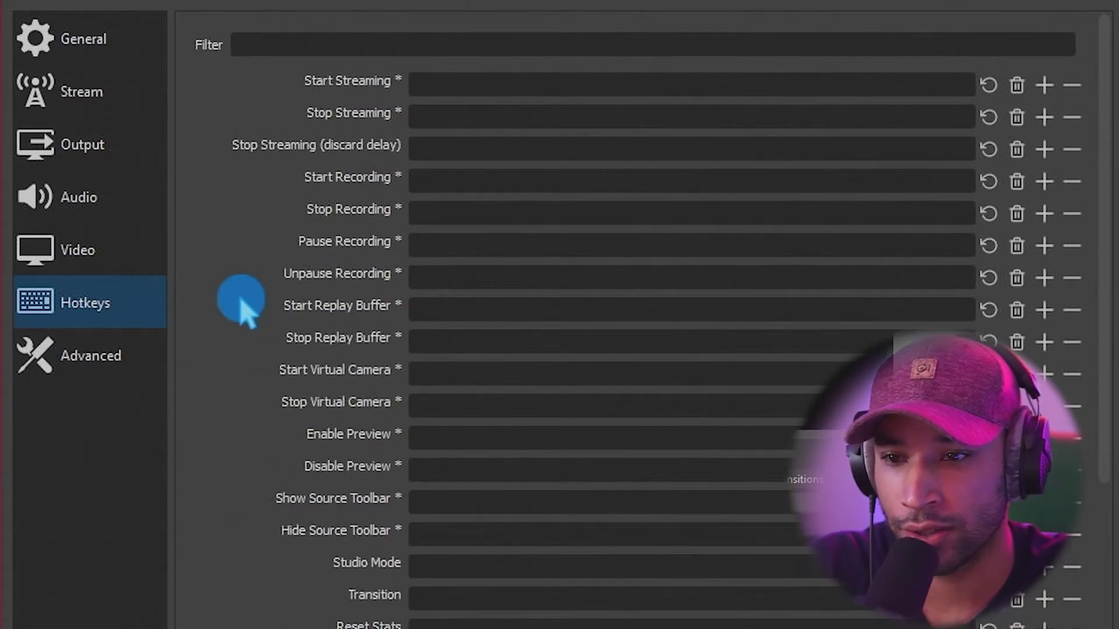
{"action": "scroll", "coordinate": [555, 435], "scroll_direction": "down", "scroll_amount": 5}
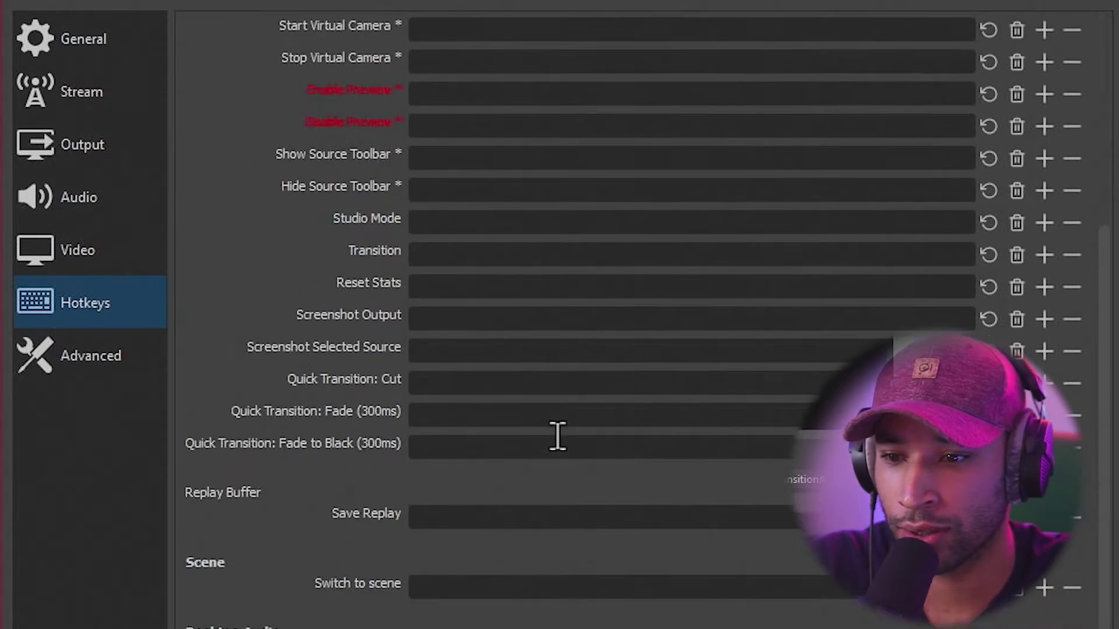
{"action": "scroll", "coordinate": [557, 435], "scroll_direction": "up", "scroll_amount": 5}
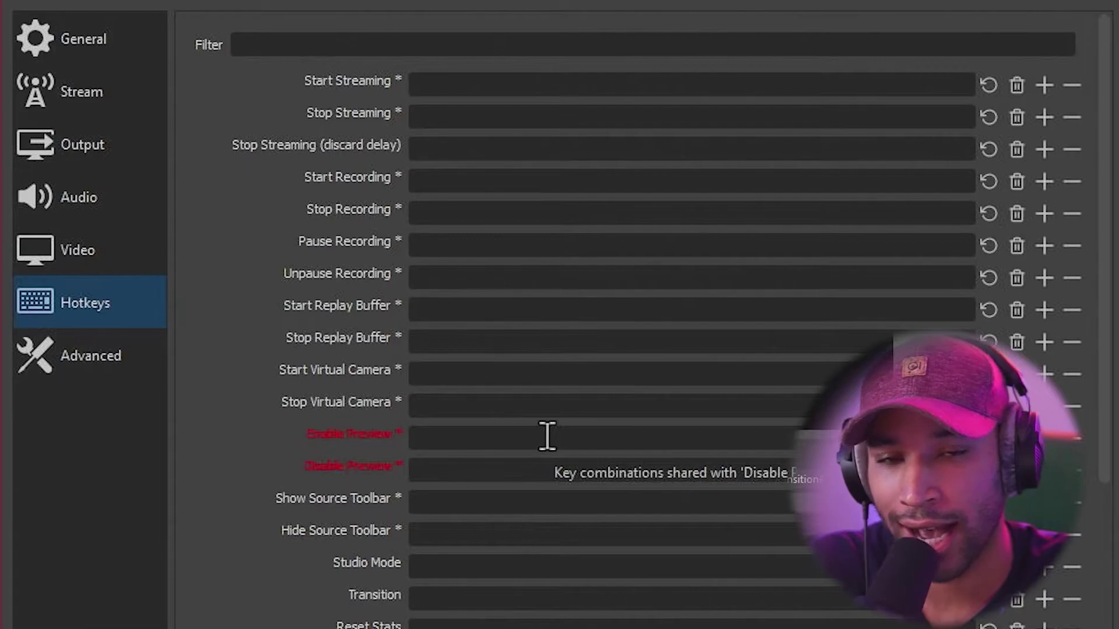
Step: In Advanced settings, set process priority to High and keep color space 709
{"action": "left_click", "coordinate": [91, 357]}
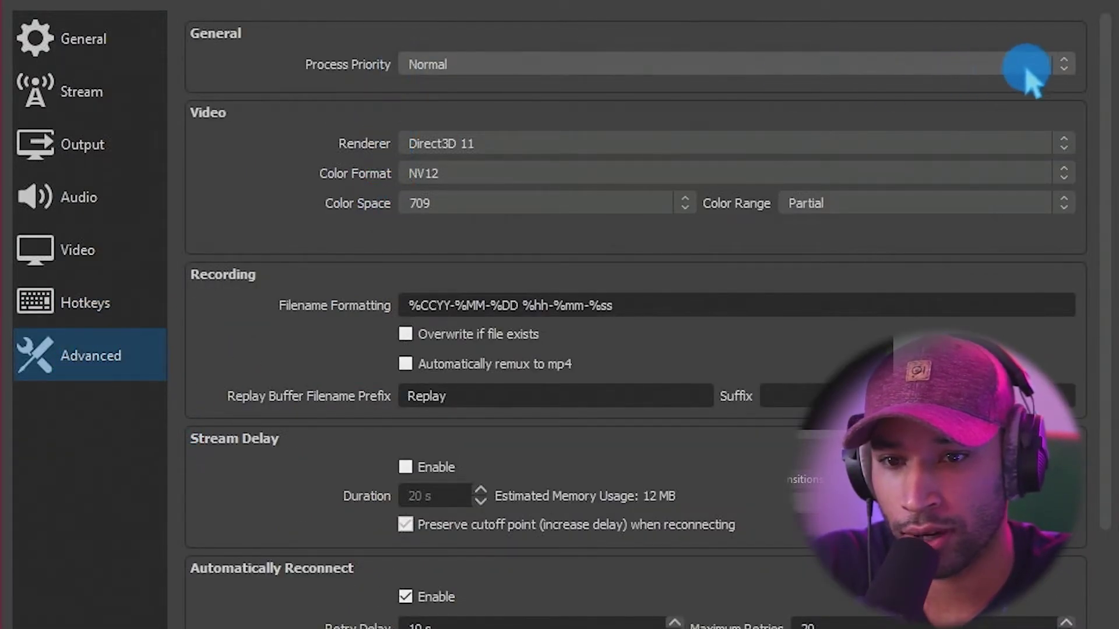
{"action": "left_click", "coordinate": [1064, 65]}
{"action": "left_click", "coordinate": [466, 83]}
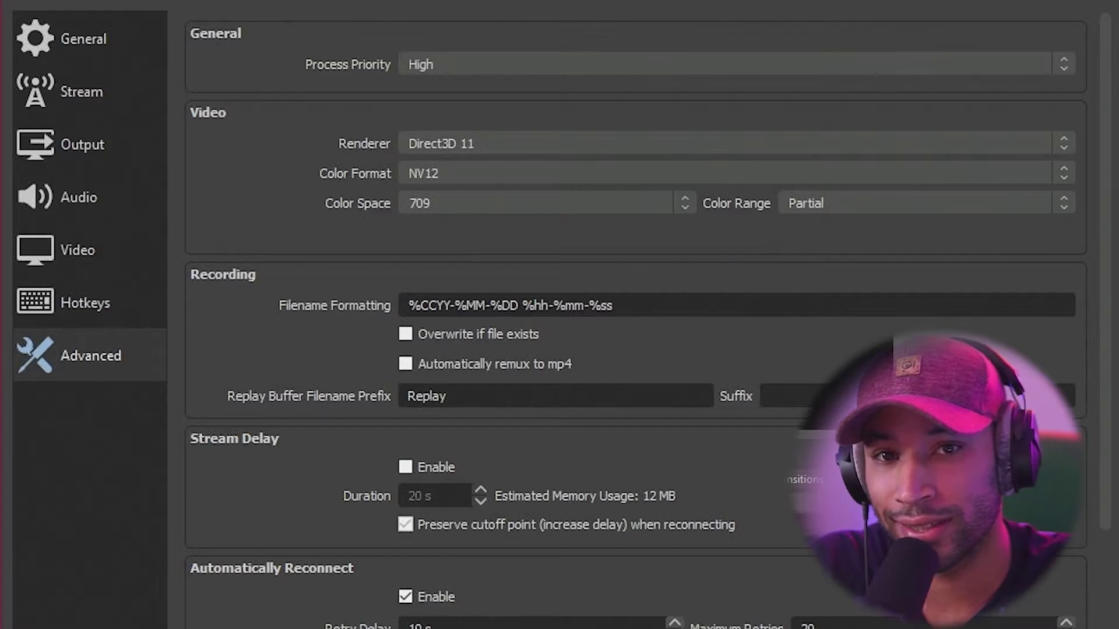
{"action": "left_click", "coordinate": [686, 203]}
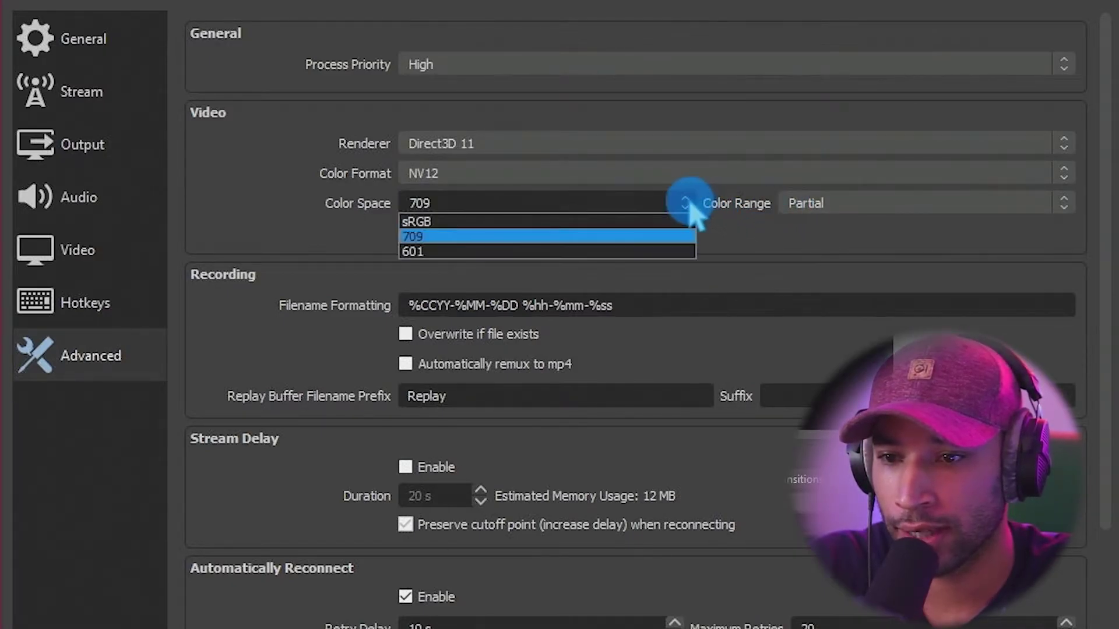
{"action": "left_click", "coordinate": [589, 239]}
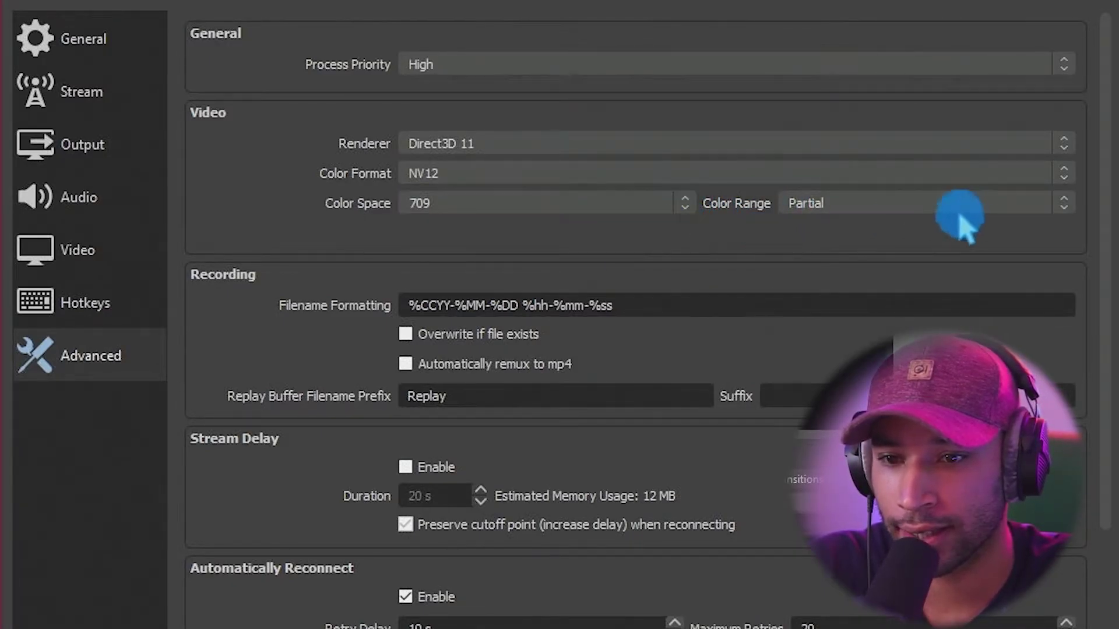
Step: Set the color range to Full
{"action": "left_click", "coordinate": [1064, 203]}
{"action": "left_click", "coordinate": [994, 207]}
{"action": "left_click", "coordinate": [994, 207]}
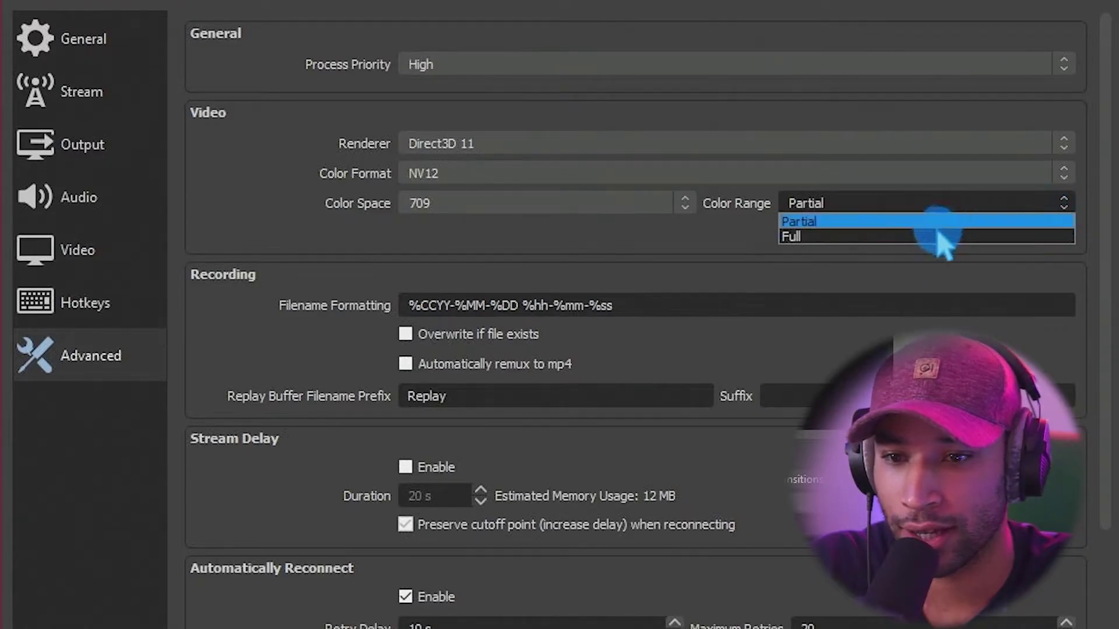
{"action": "left_click", "coordinate": [889, 237]}
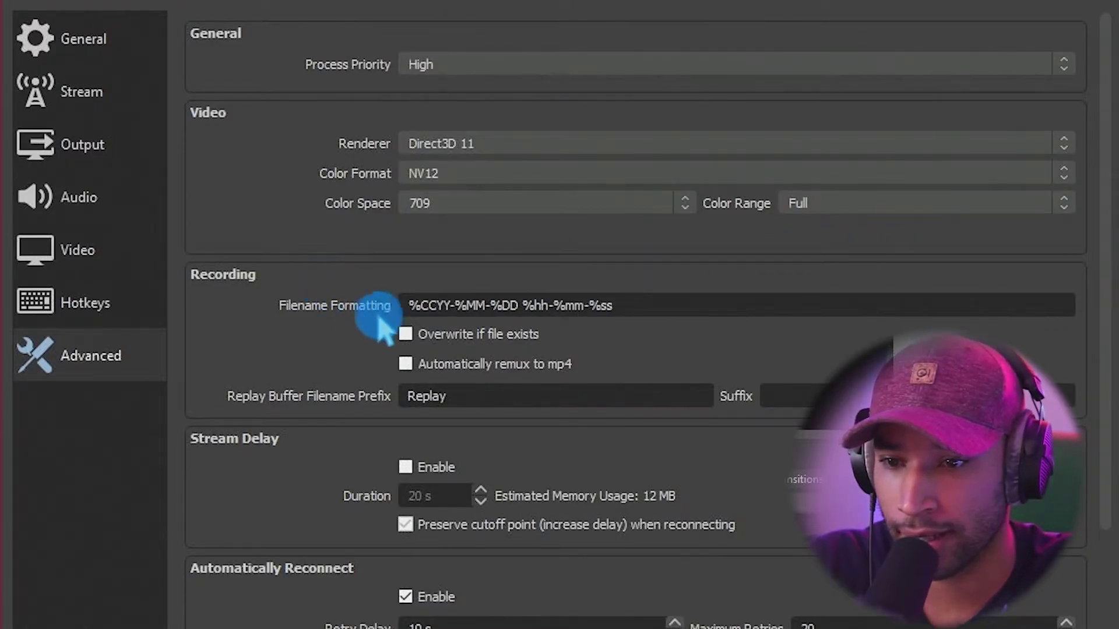
{"action": "mouse_move", "coordinate": [646, 310]}
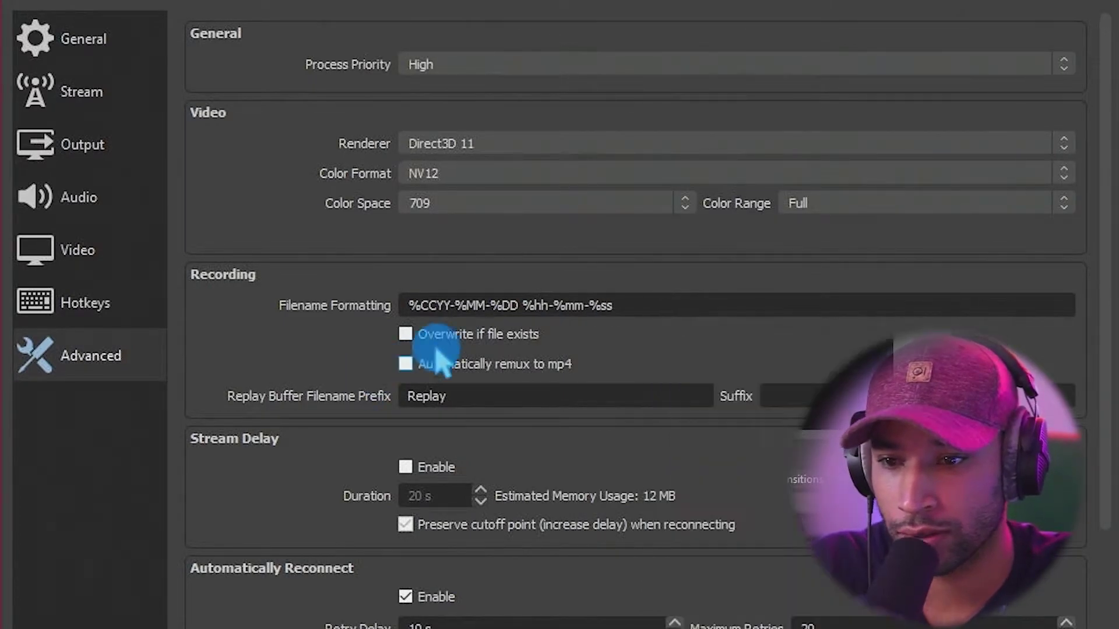
{"action": "scroll", "coordinate": [219, 78], "scroll_direction": "down", "scroll_amount": 5}
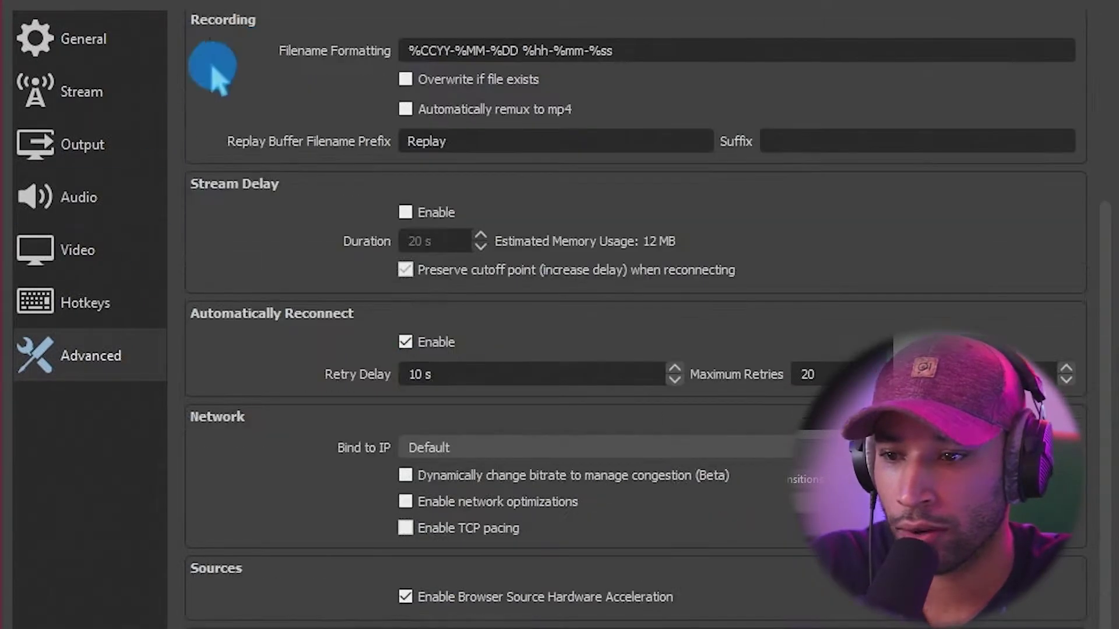
{"action": "scroll", "coordinate": [361, 378], "scroll_direction": "up", "scroll_amount": 5}
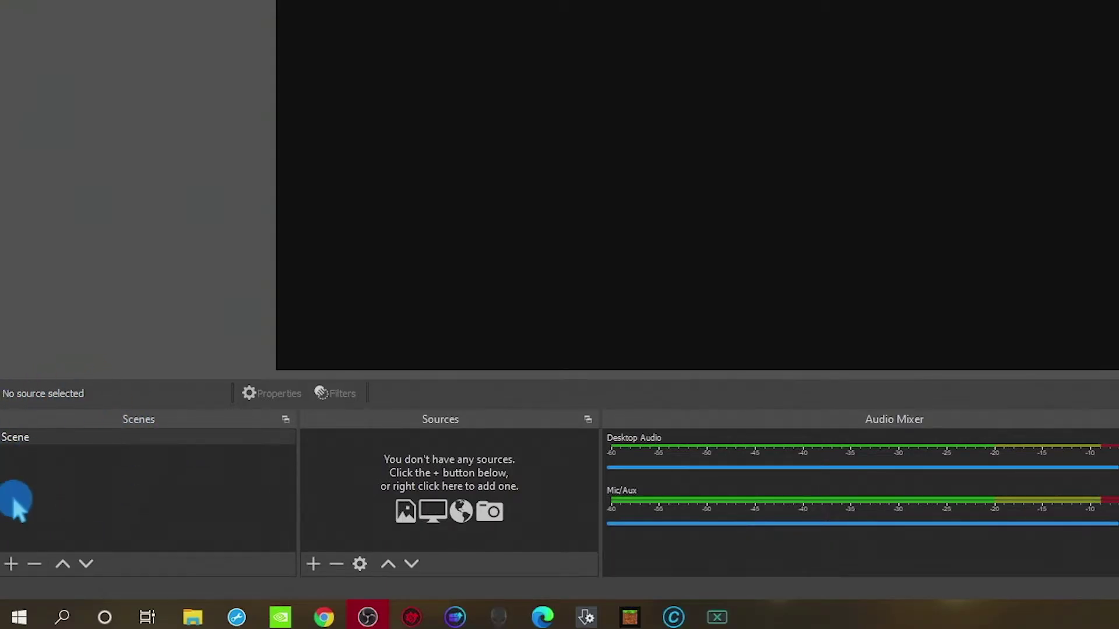
Step: Rename the default Scene to 'webcam source'
{"action": "right_click", "coordinate": [50, 435]}
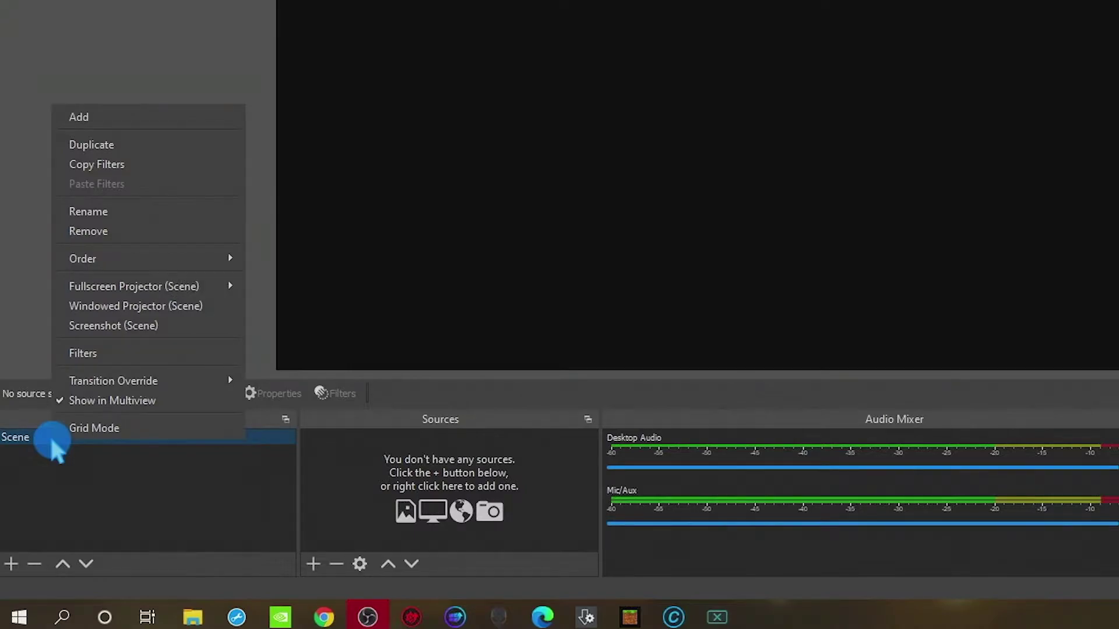
{"action": "left_click", "coordinate": [114, 211]}
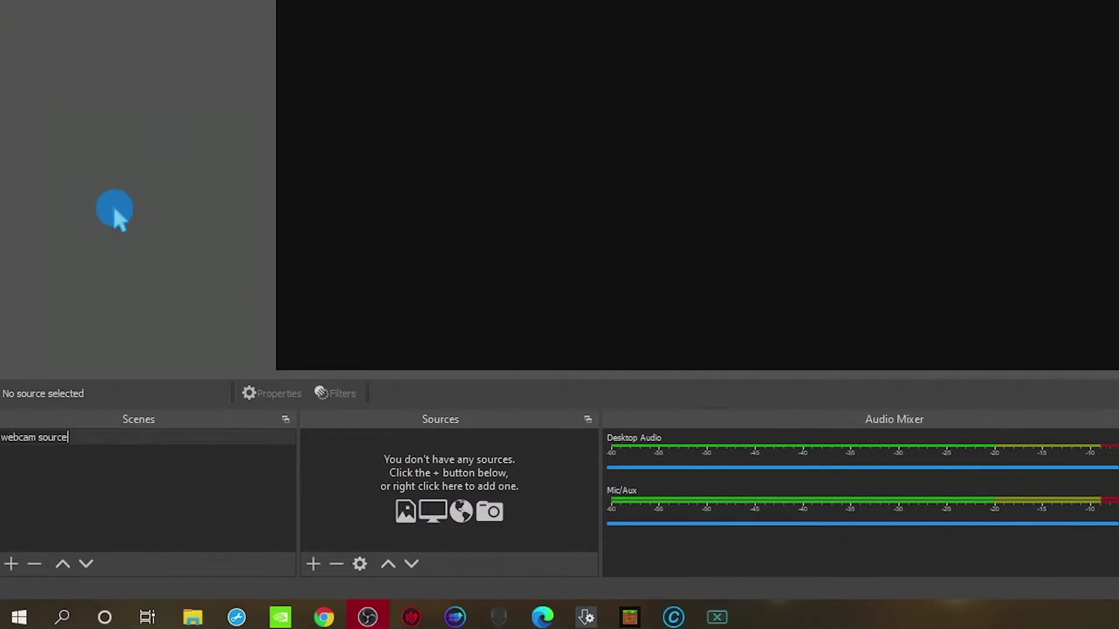
{"action": "type", "text": "webcam source"}
{"action": "key", "text": "Return"}
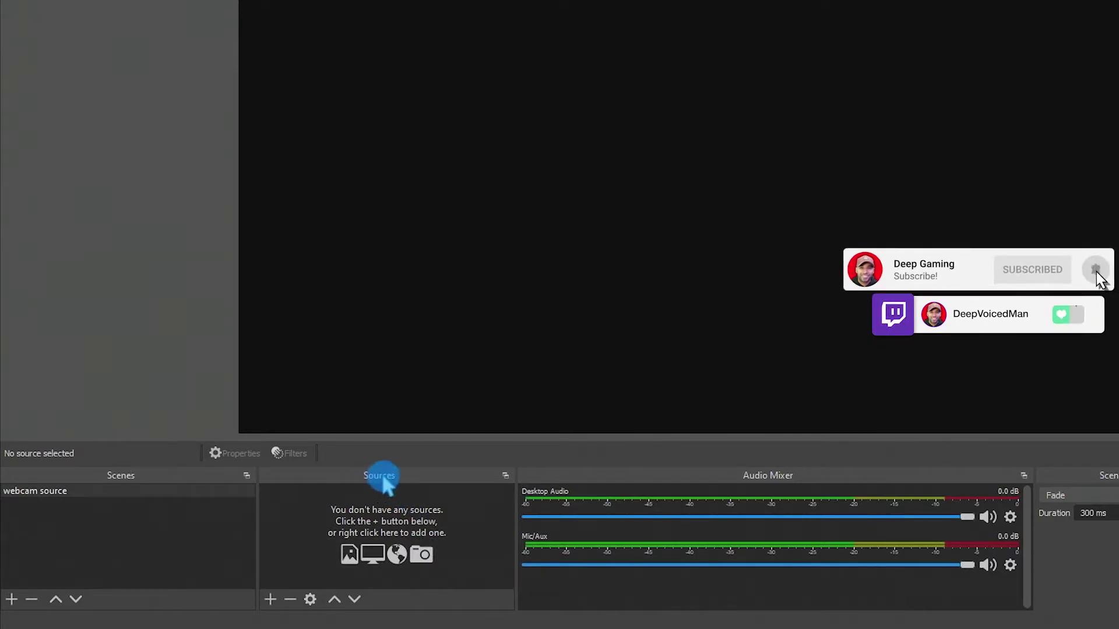
Step: Add a Video Capture Device source with custom 1920x1080 resolution
{"action": "left_click", "coordinate": [271, 599]}
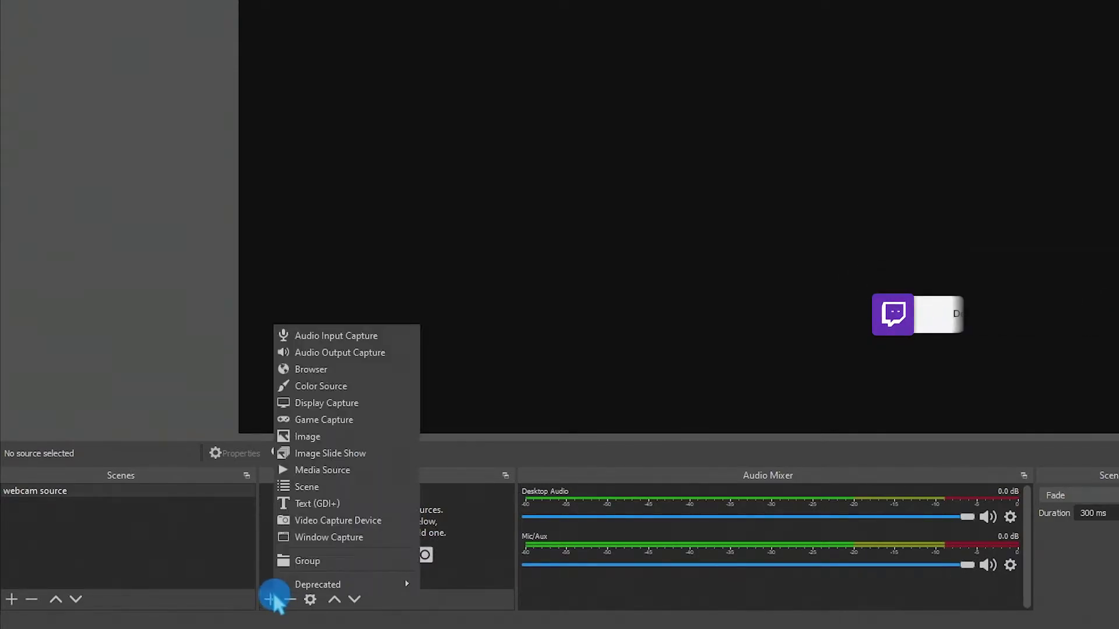
{"action": "left_click", "coordinate": [382, 521]}
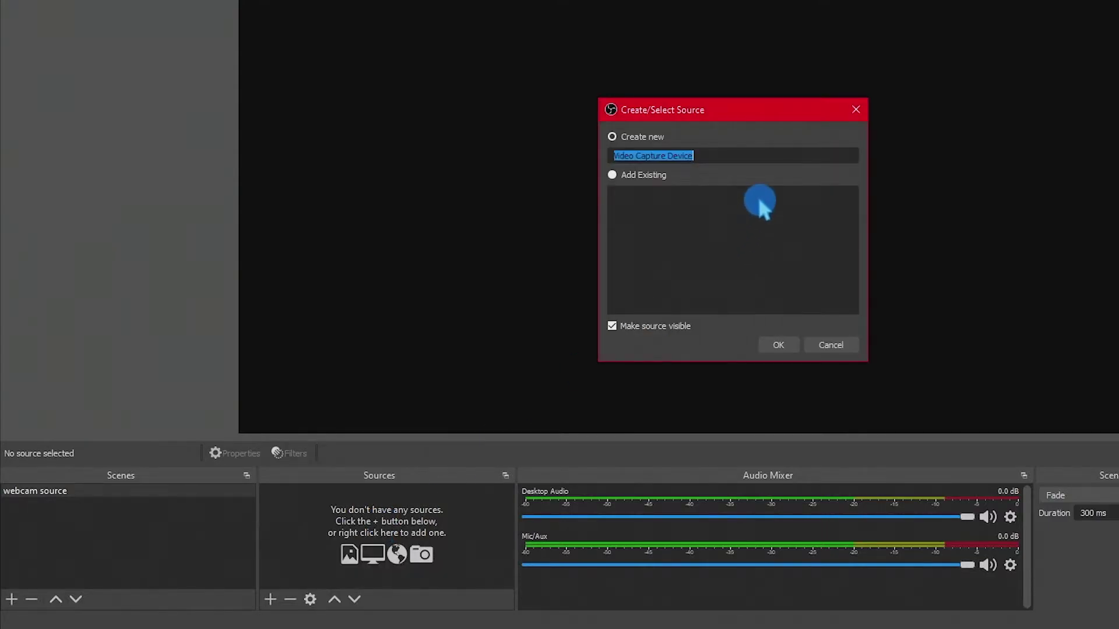
{"action": "key", "text": "BackSpace"}
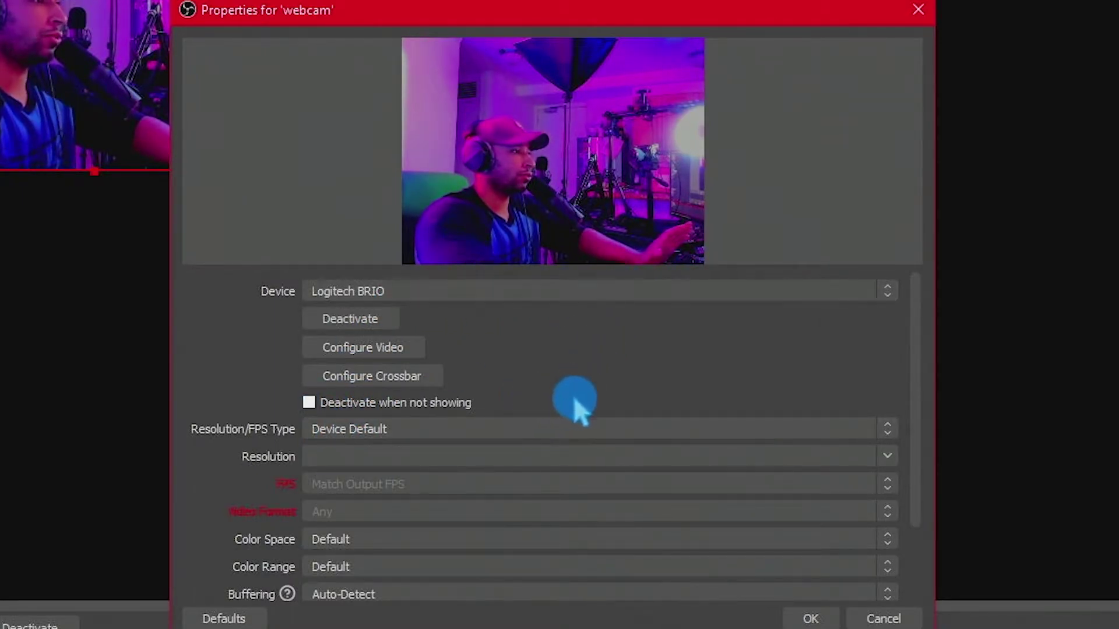
{"action": "left_click", "coordinate": [895, 436]}
{"action": "left_click", "coordinate": [414, 461]}
{"action": "left_click", "coordinate": [413, 456]}
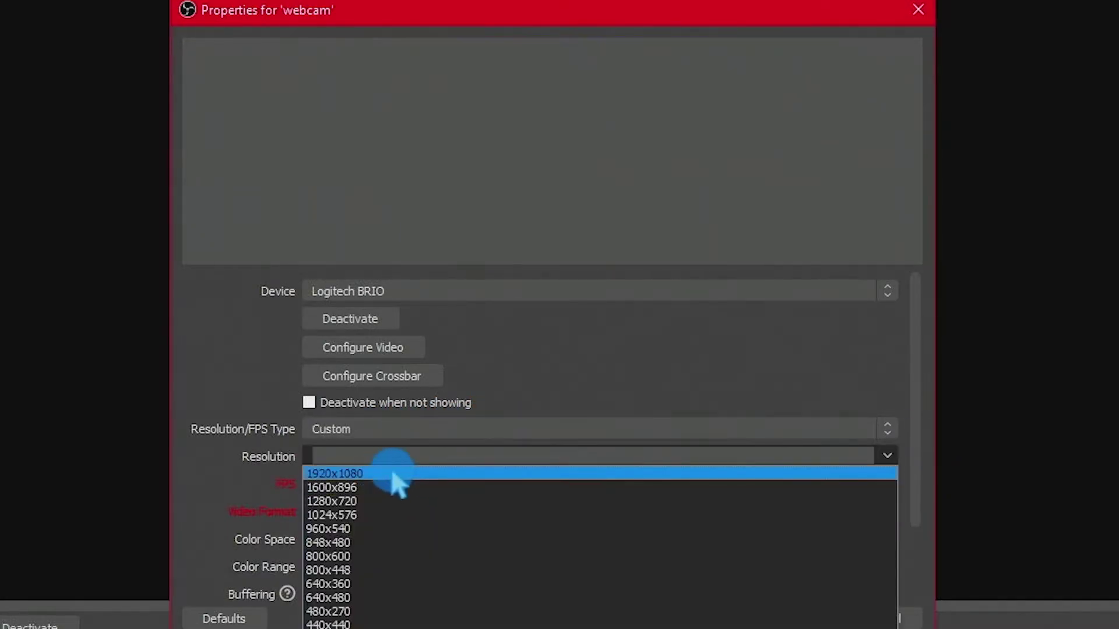
{"action": "left_click", "coordinate": [361, 474]}
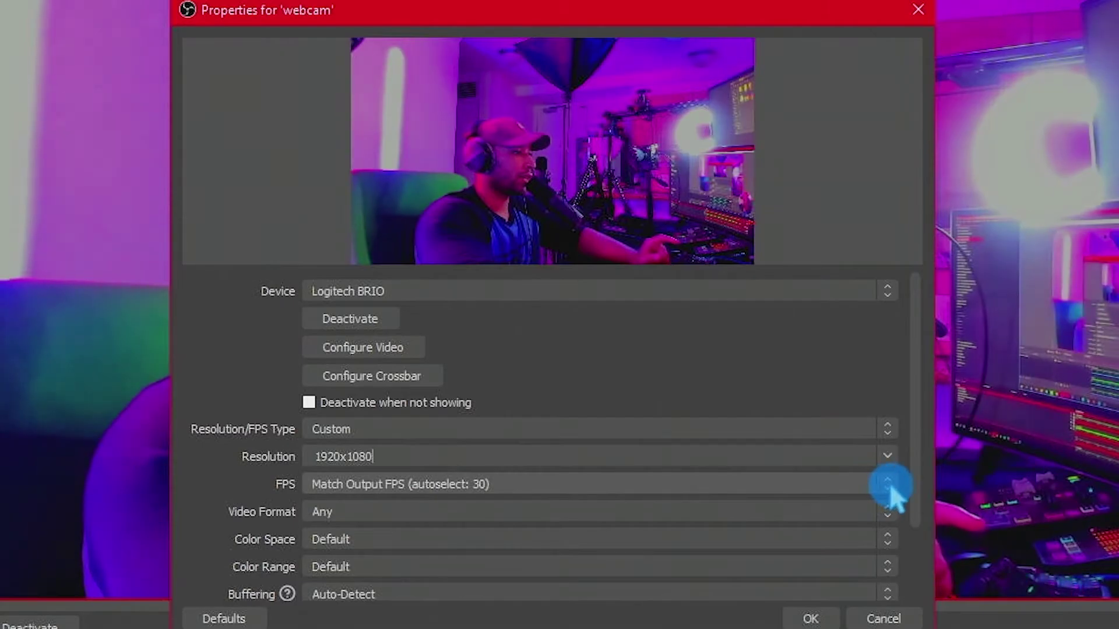
Step: Set the webcam to Highest FPS, video format Any, colour space 709 and Full range
{"action": "left_click", "coordinate": [889, 488]}
{"action": "left_click", "coordinate": [402, 516]}
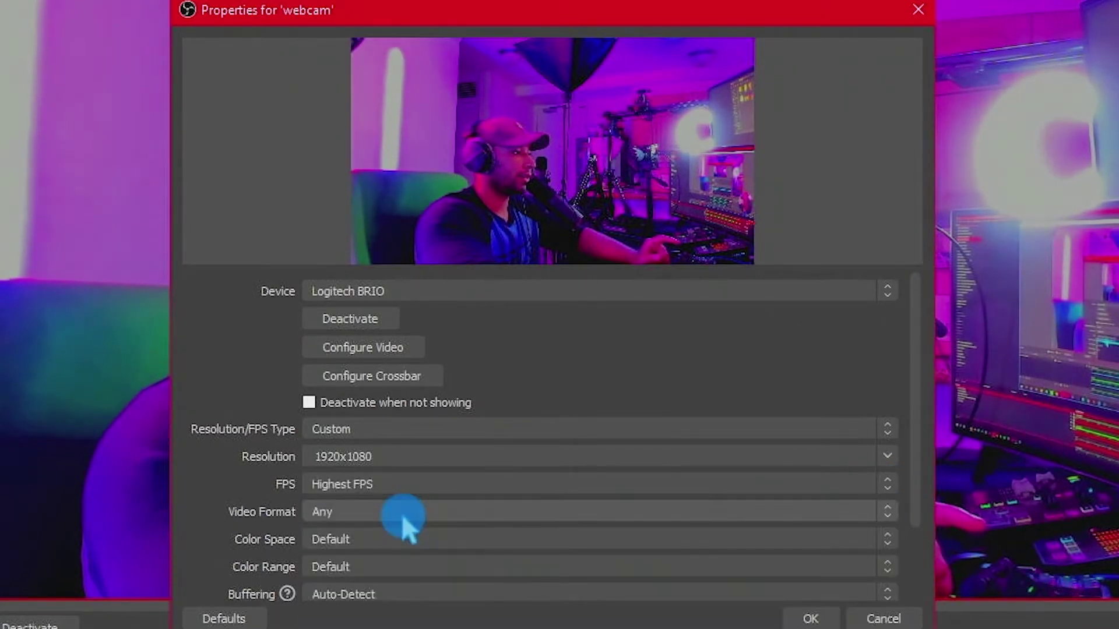
{"action": "left_click", "coordinate": [387, 511]}
{"action": "left_click", "coordinate": [266, 498]}
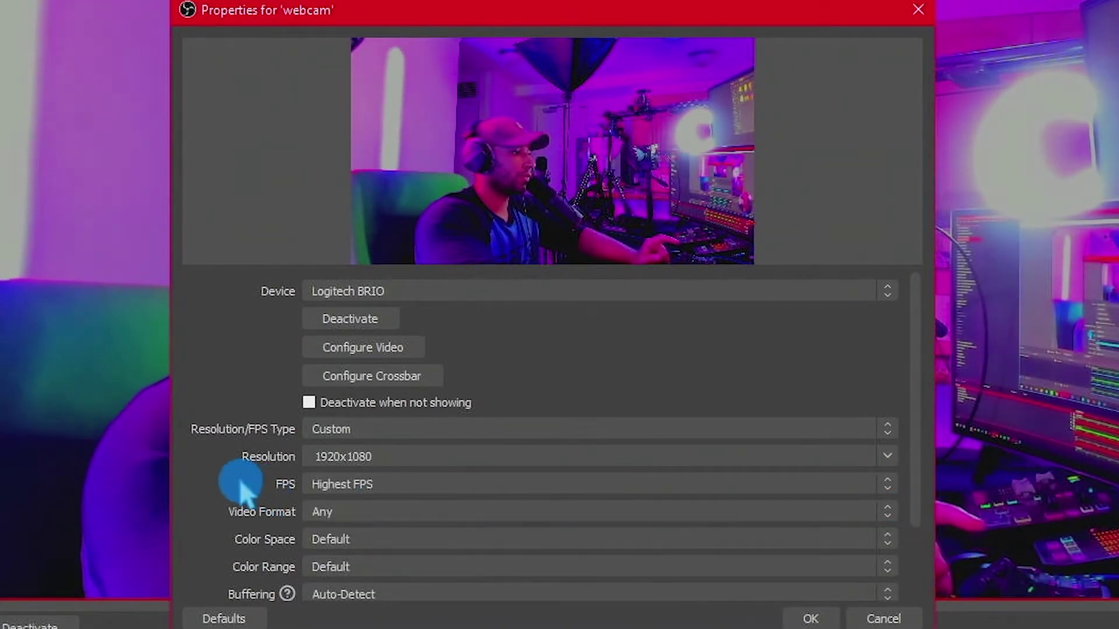
{"action": "left_click", "coordinate": [887, 539]}
{"action": "left_click", "coordinate": [357, 571]}
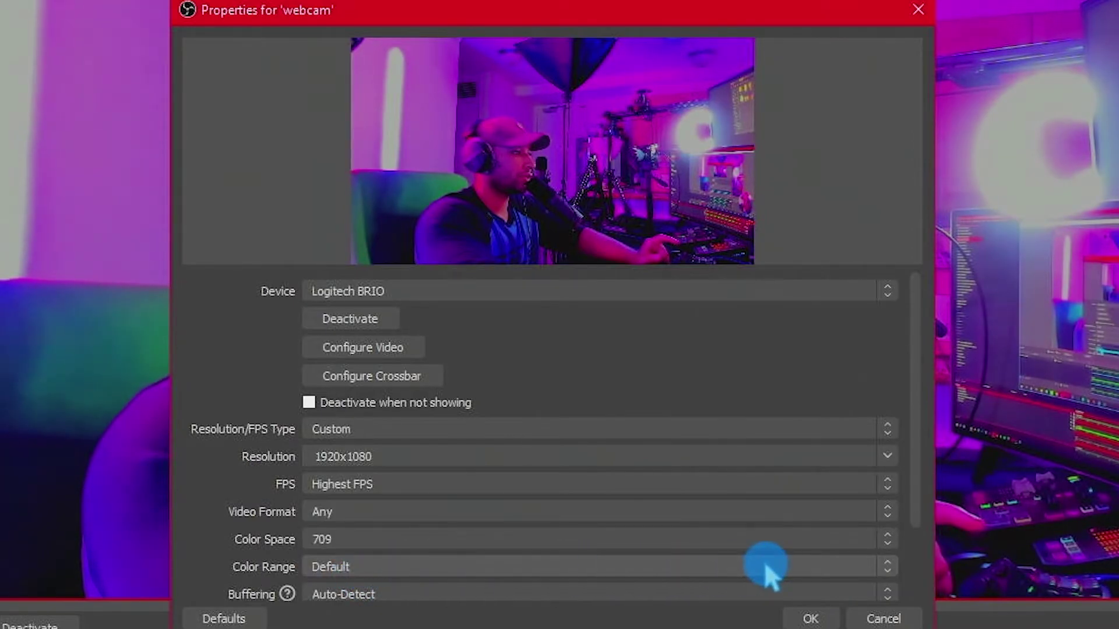
{"action": "left_click", "coordinate": [879, 567]}
{"action": "left_click", "coordinate": [345, 609]}
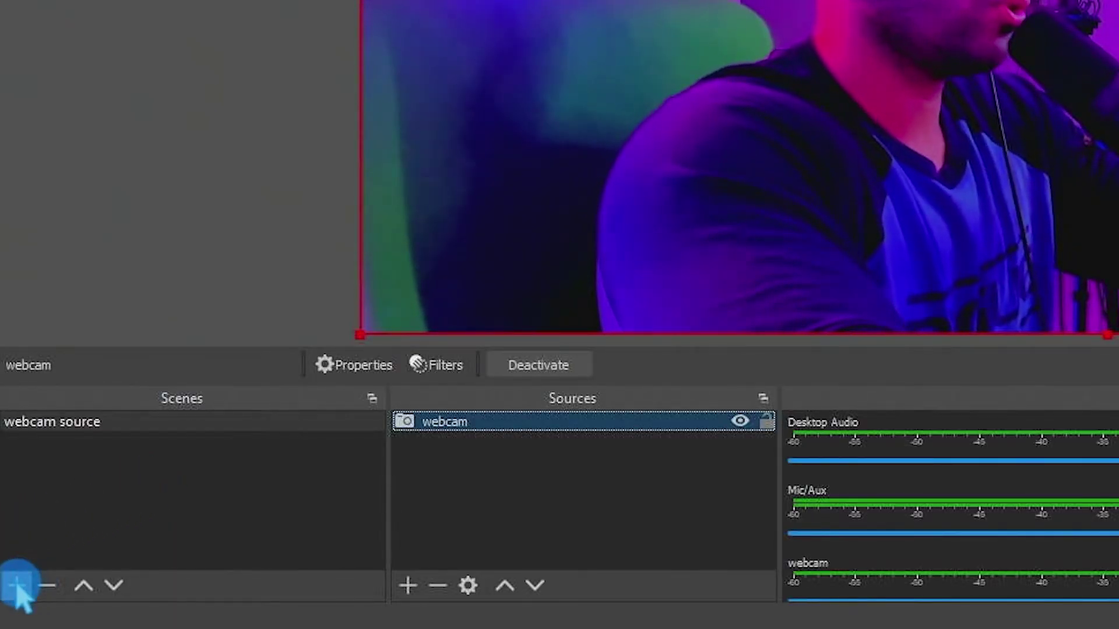
Step: Add a scene named 'desktop capture' and switch to it
{"action": "left_click", "coordinate": [18, 585]}
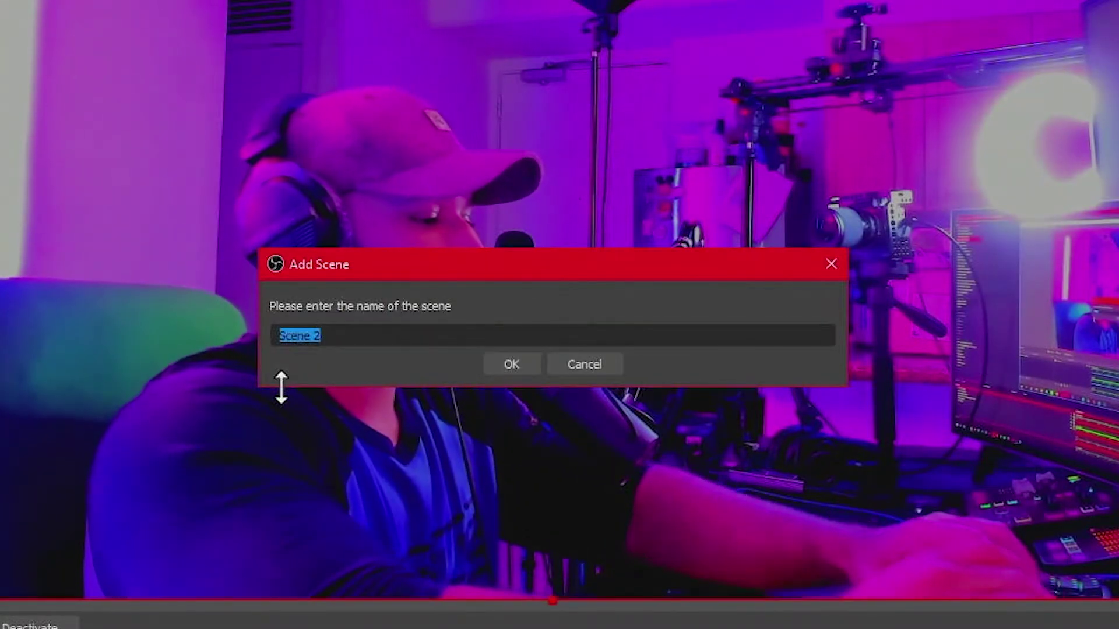
{"action": "type", "text": "desk"}
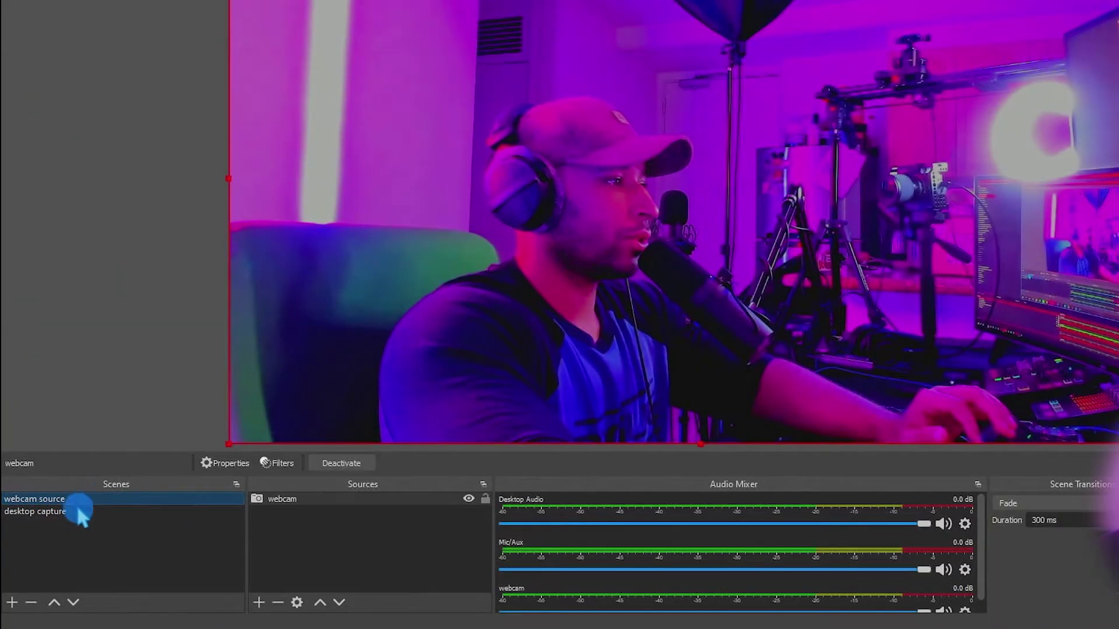
{"action": "left_click", "coordinate": [76, 506]}
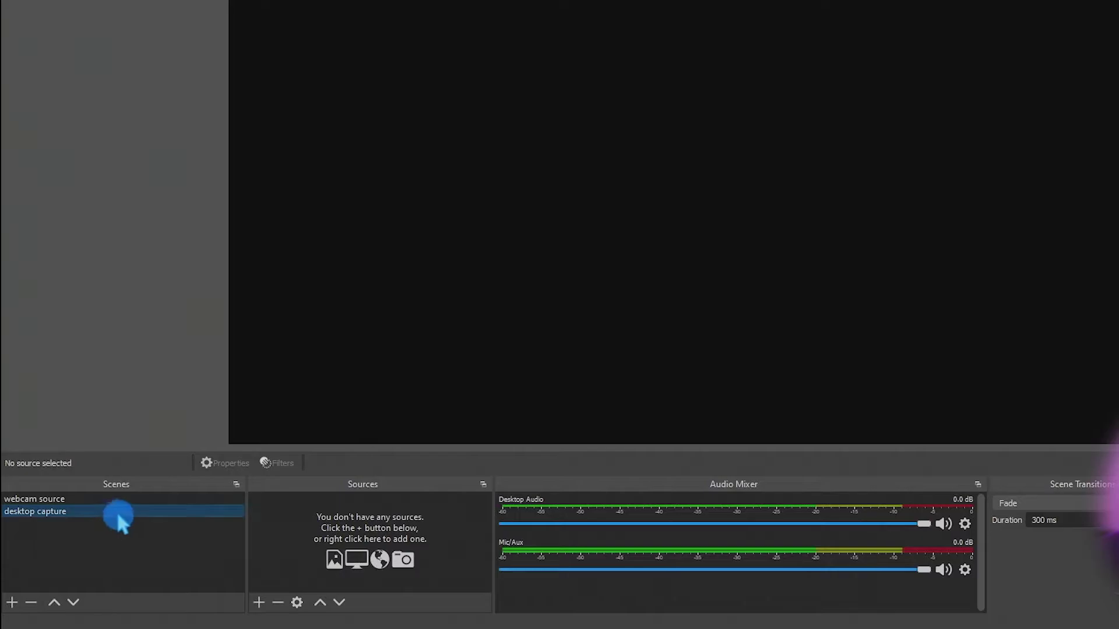
Step: Add a Display Capture source capturing Display 2 (2560x1440) to the desktop capture scene
{"action": "left_click", "coordinate": [259, 603]}
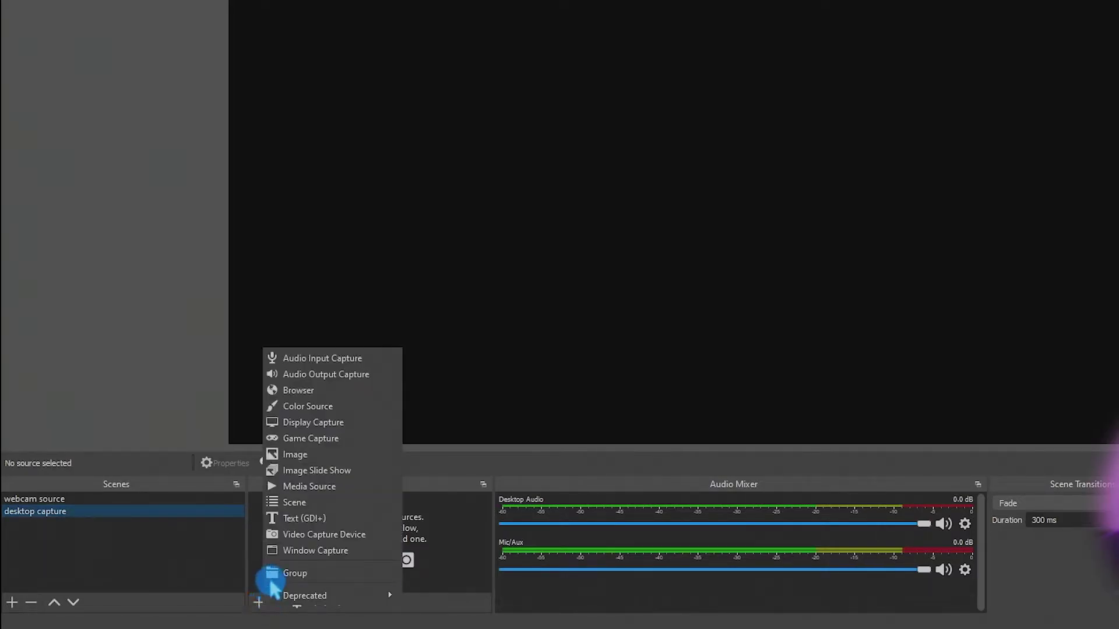
{"action": "left_click", "coordinate": [352, 422]}
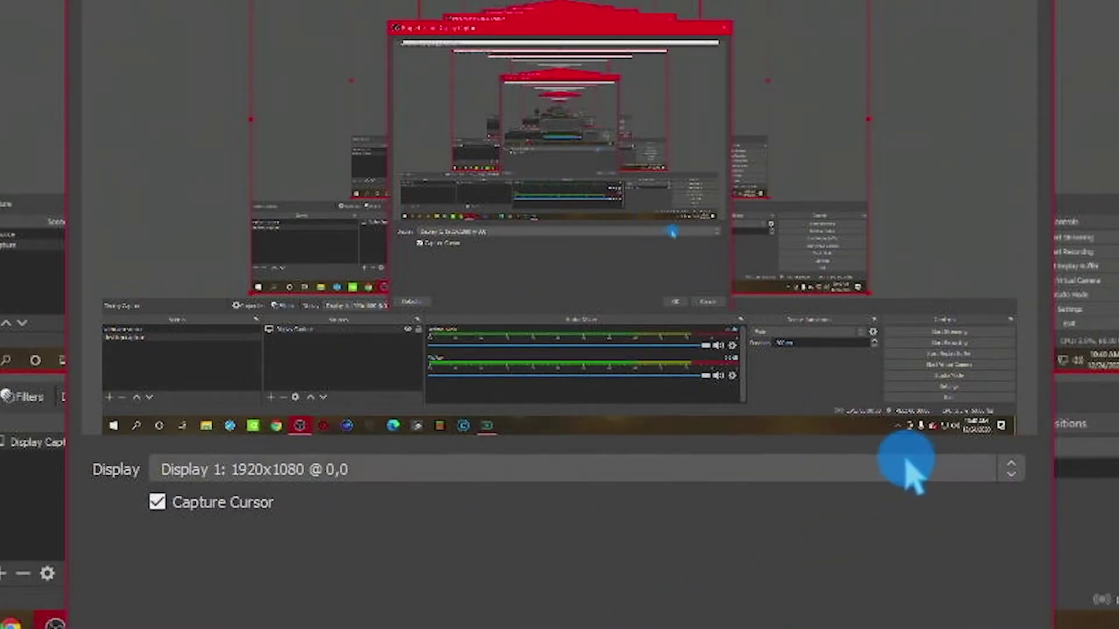
{"action": "left_click", "coordinate": [1017, 466]}
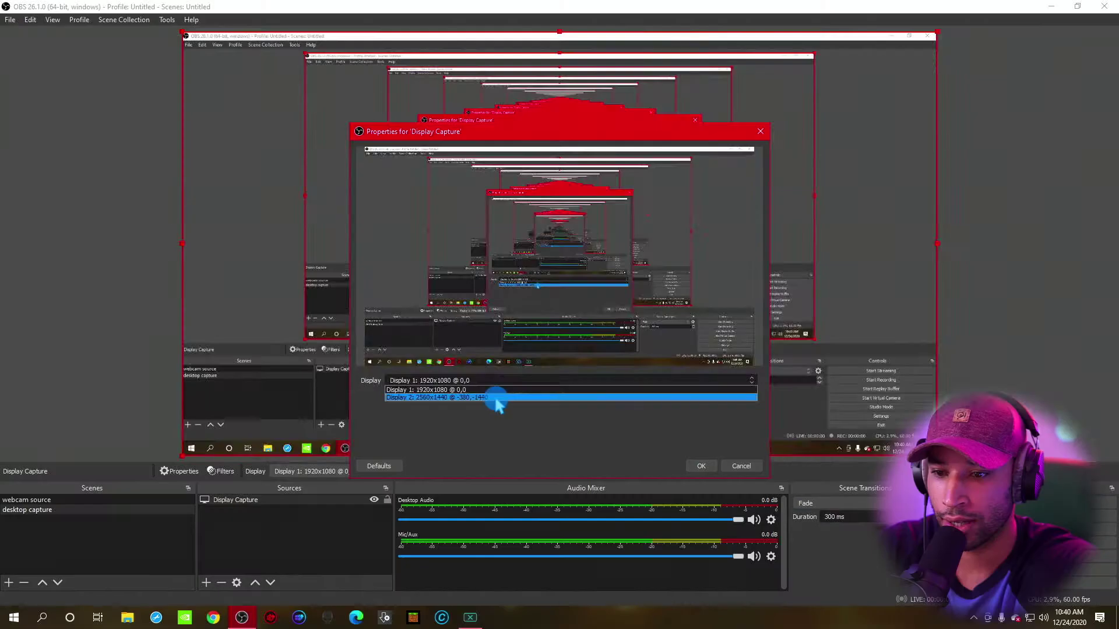
{"action": "left_click", "coordinate": [409, 516]}
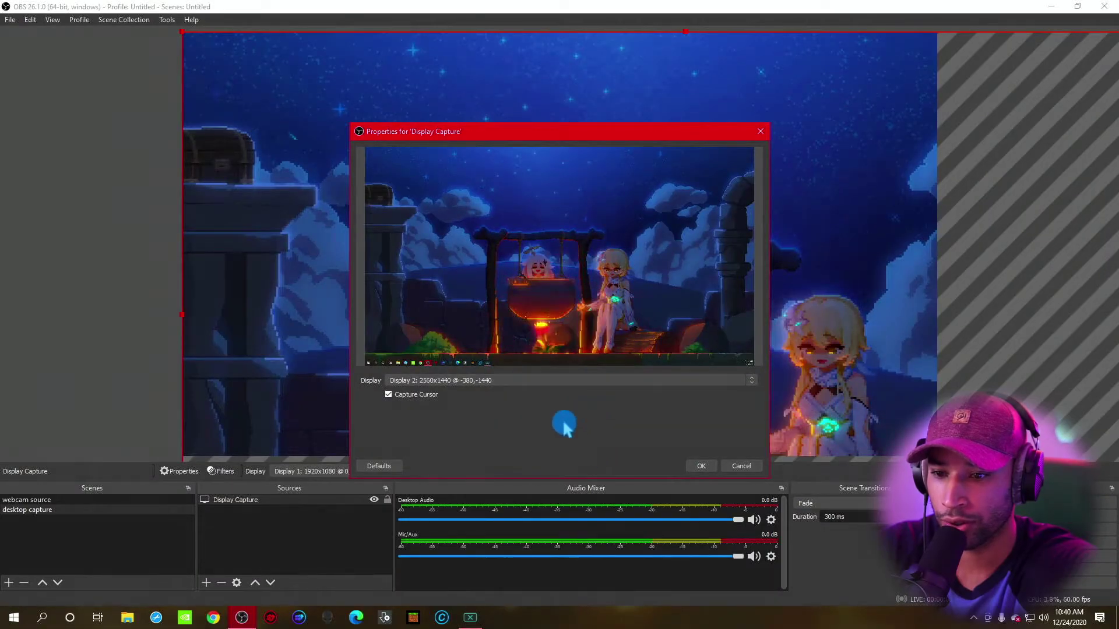
{"action": "left_click", "coordinate": [705, 466]}
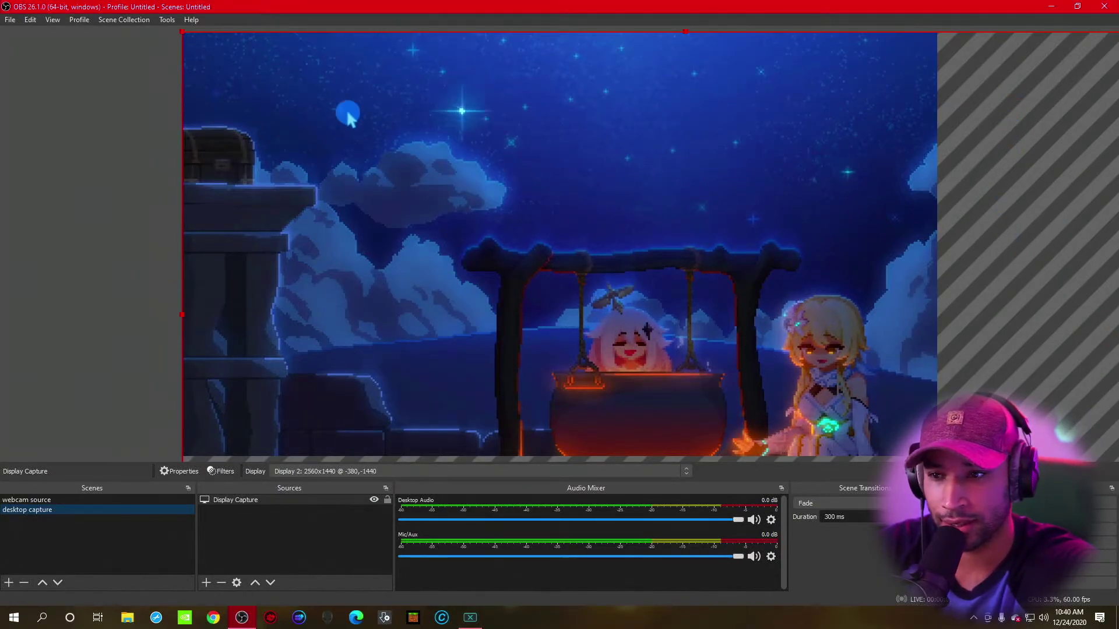
Step: Reposition and resize the Display Capture, then use Transform > Stretch to screen to fill the canvas
{"action": "mouse_move", "coordinate": [465, 206]}
{"action": "left_mouse_down"}
{"action": "mouse_move", "coordinate": [319, 193]}
{"action": "mouse_move", "coordinate": [456, 195]}
{"action": "left_mouse_up"}
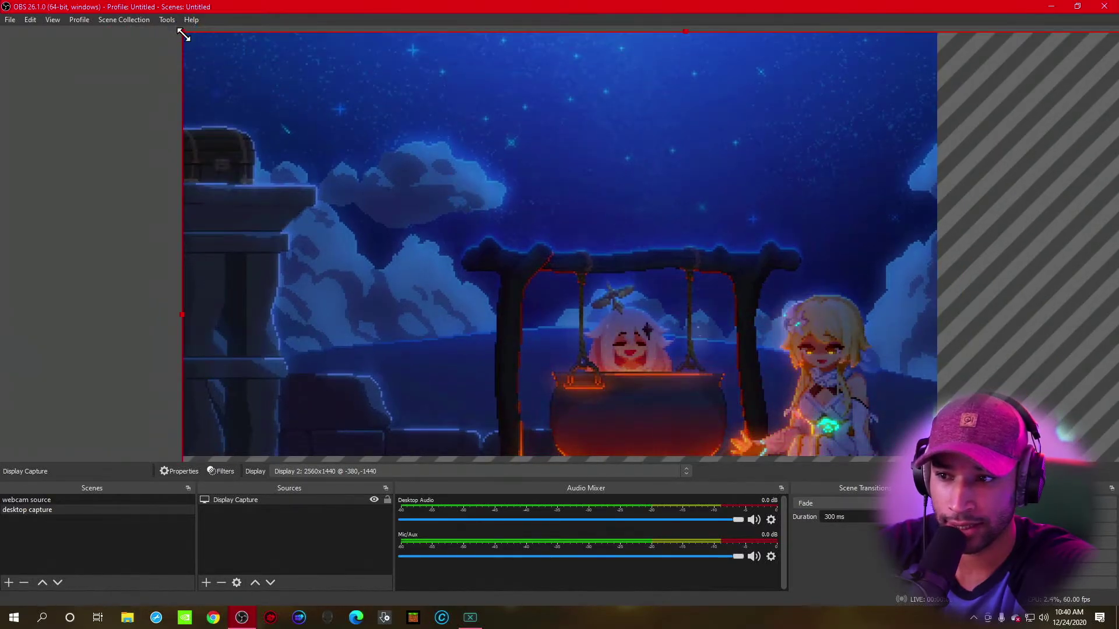
{"action": "left_click_drag", "start_coordinate": [182, 32], "coordinate": [542, 235]}
{"action": "left_click_drag", "start_coordinate": [720, 346], "coordinate": [502, 197]}
{"action": "right_click", "coordinate": [279, 499]}
{"action": "mouse_move", "coordinate": [410, 376]}
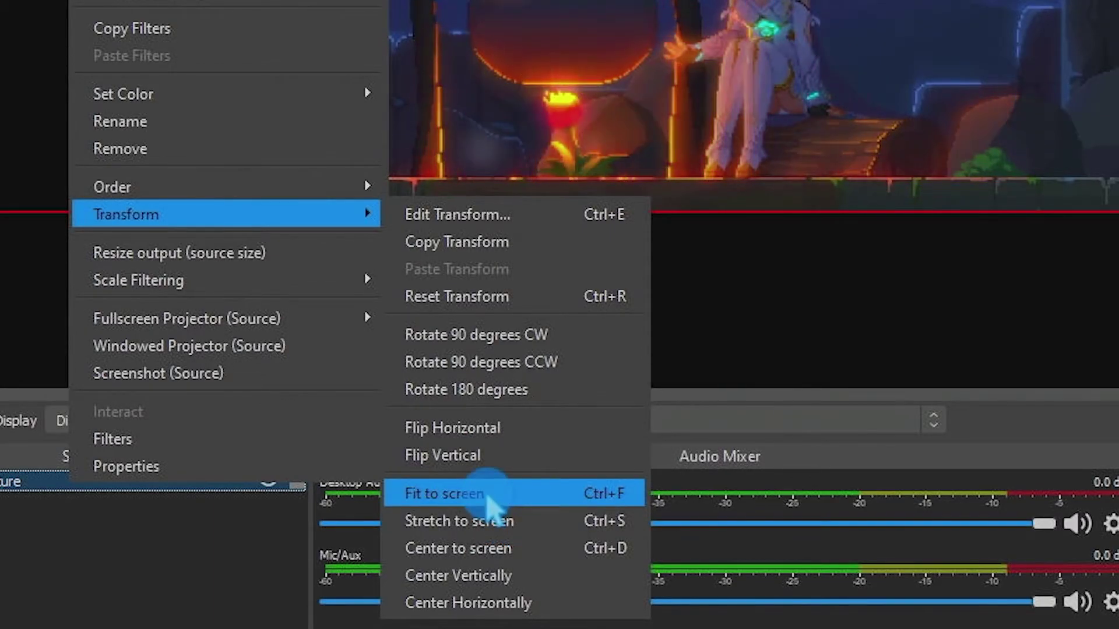
{"action": "left_click", "coordinate": [480, 521]}
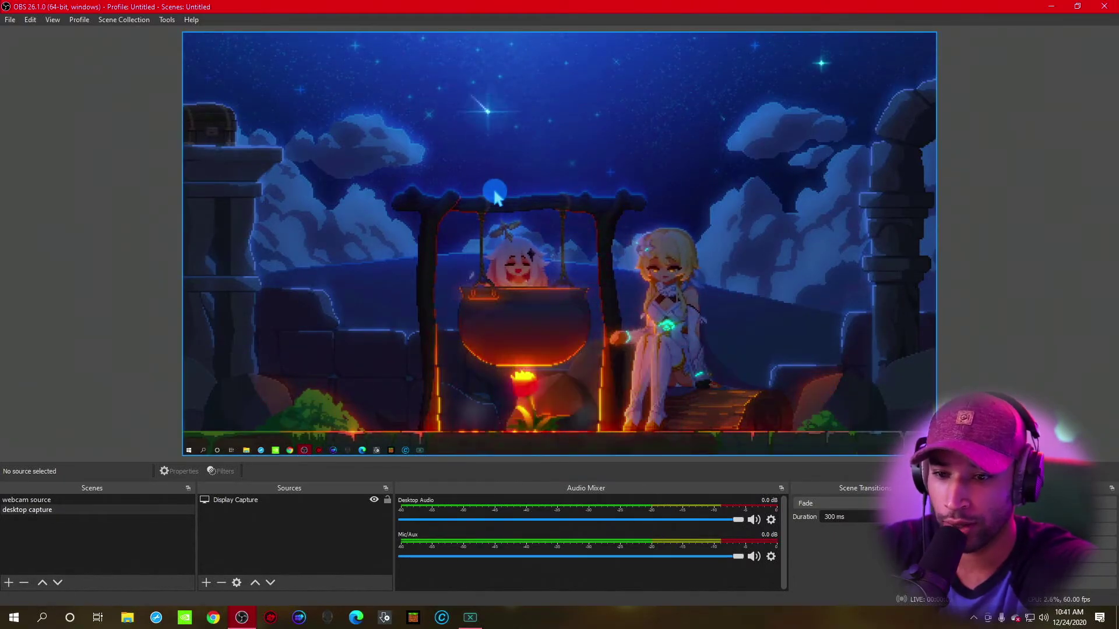
{"action": "left_click", "coordinate": [206, 584]}
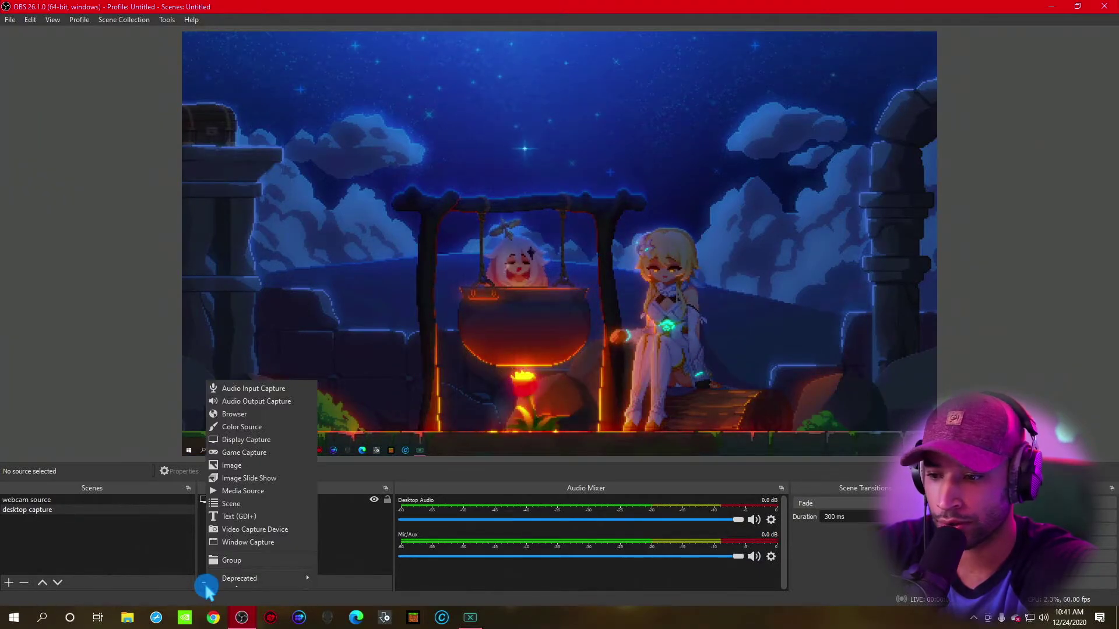
{"action": "left_click", "coordinate": [274, 453]}
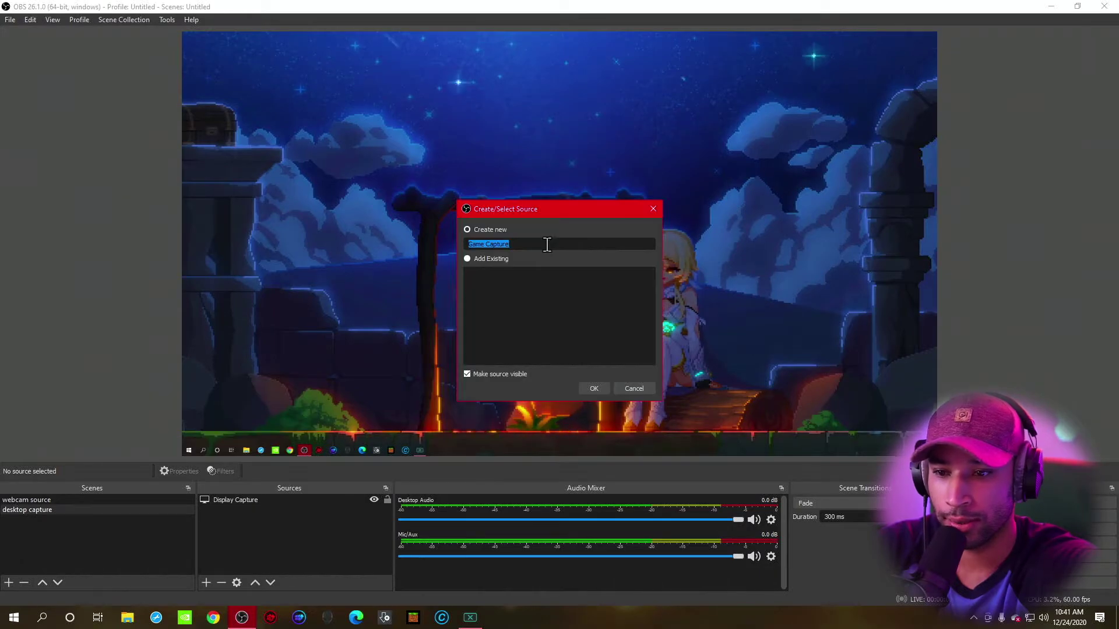
{"action": "left_click", "coordinate": [595, 389]}
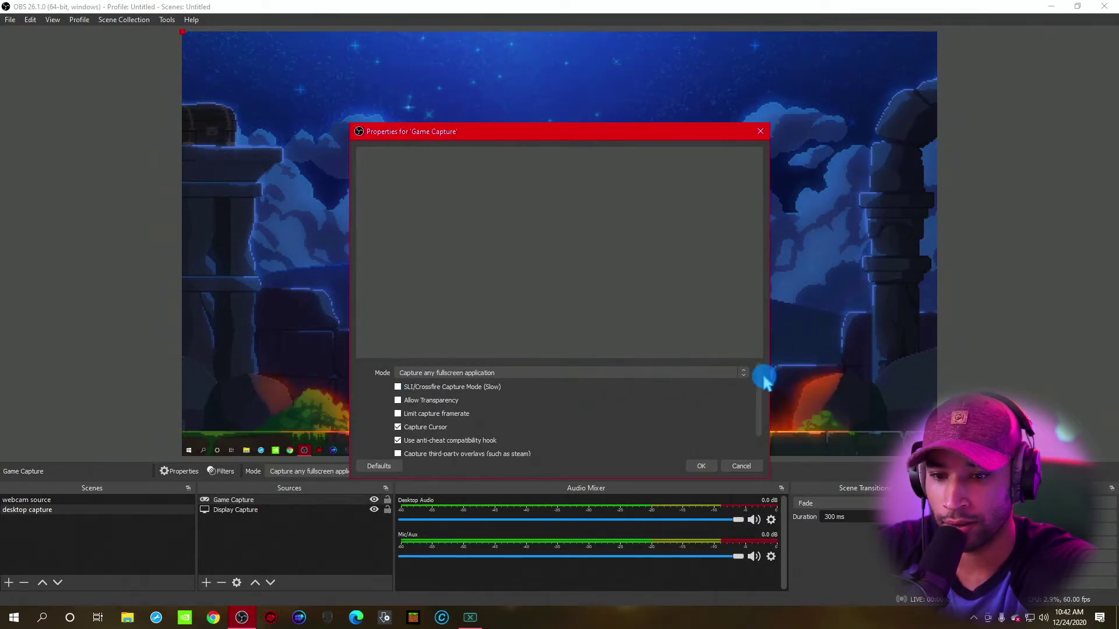
{"action": "left_click", "coordinate": [742, 373]}
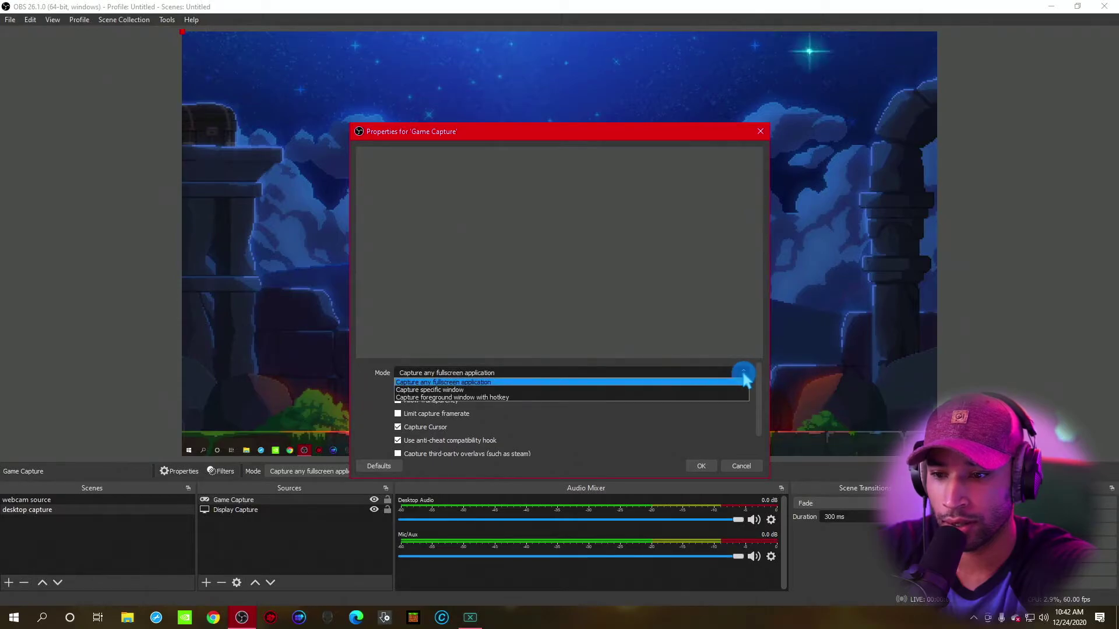
{"action": "left_click", "coordinate": [470, 390]}
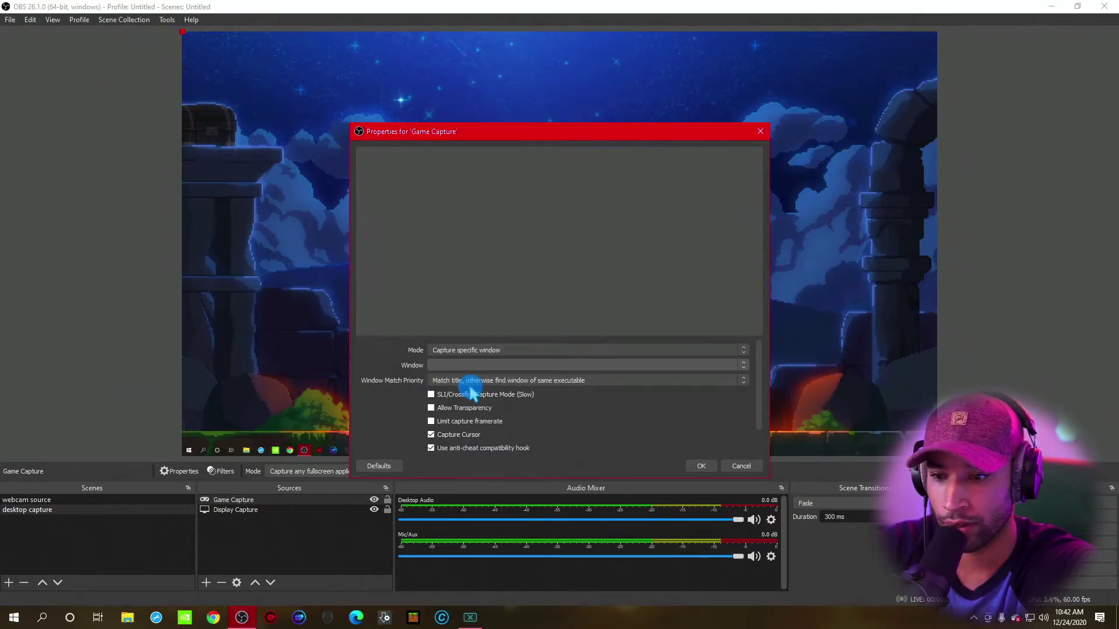
{"action": "left_click", "coordinate": [744, 366]}
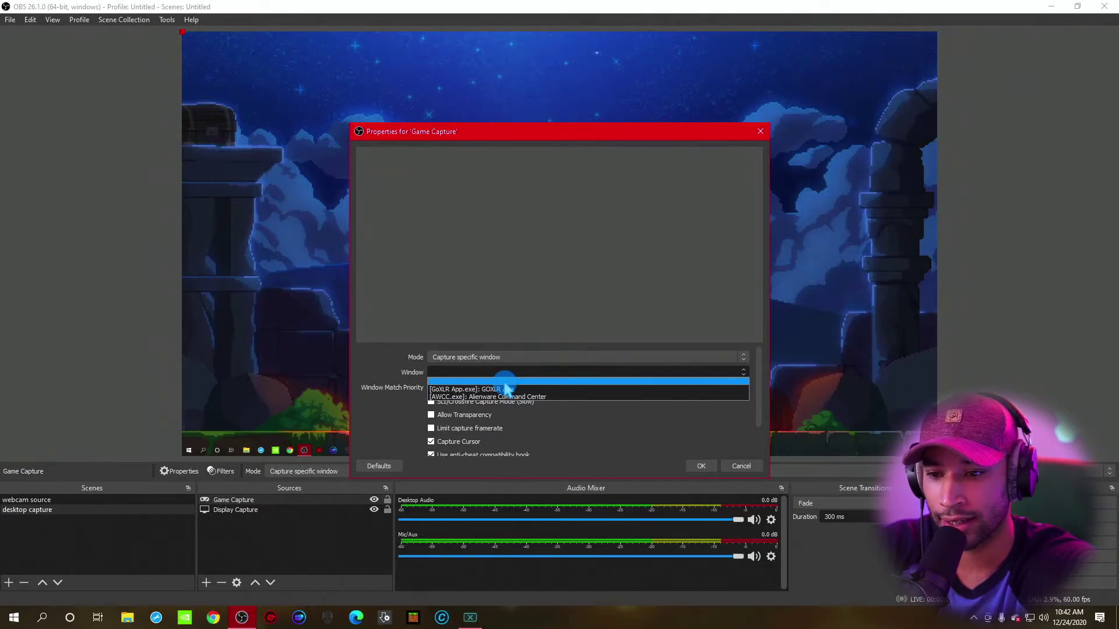
{"action": "left_click", "coordinate": [506, 390]}
{"action": "scroll", "coordinate": [452, 367], "scroll_direction": "down", "scroll_amount": 1}
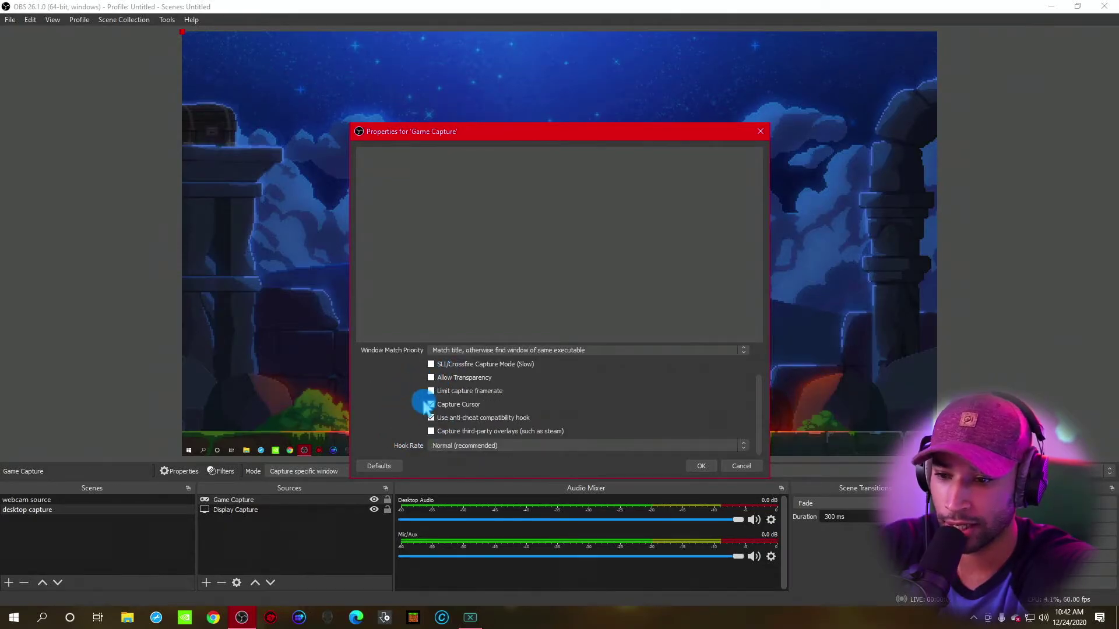
{"action": "key", "text": "Return"}
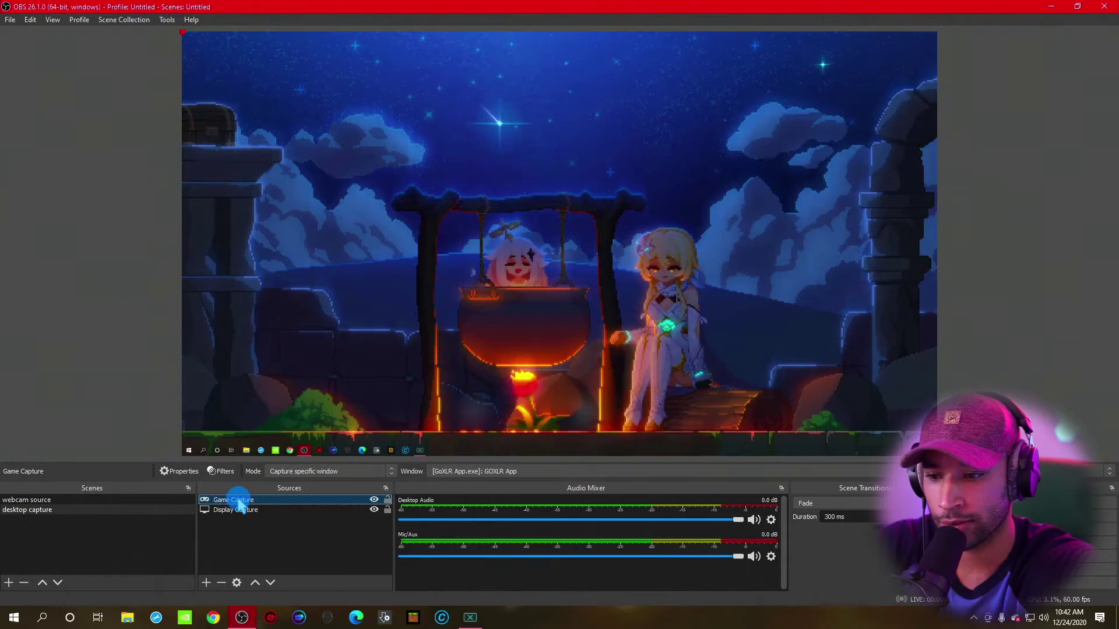
{"action": "right_click", "coordinate": [237, 499]}
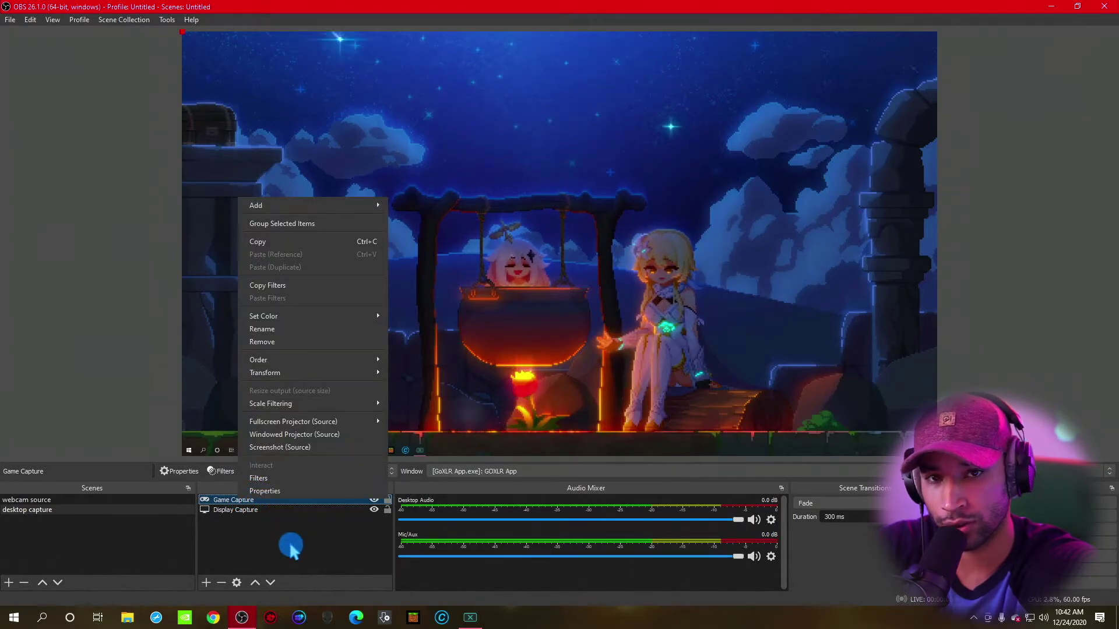
{"action": "mouse_move", "coordinate": [305, 367]}
{"action": "left_click", "coordinate": [262, 342]}
{"action": "left_click", "coordinate": [600, 325]}
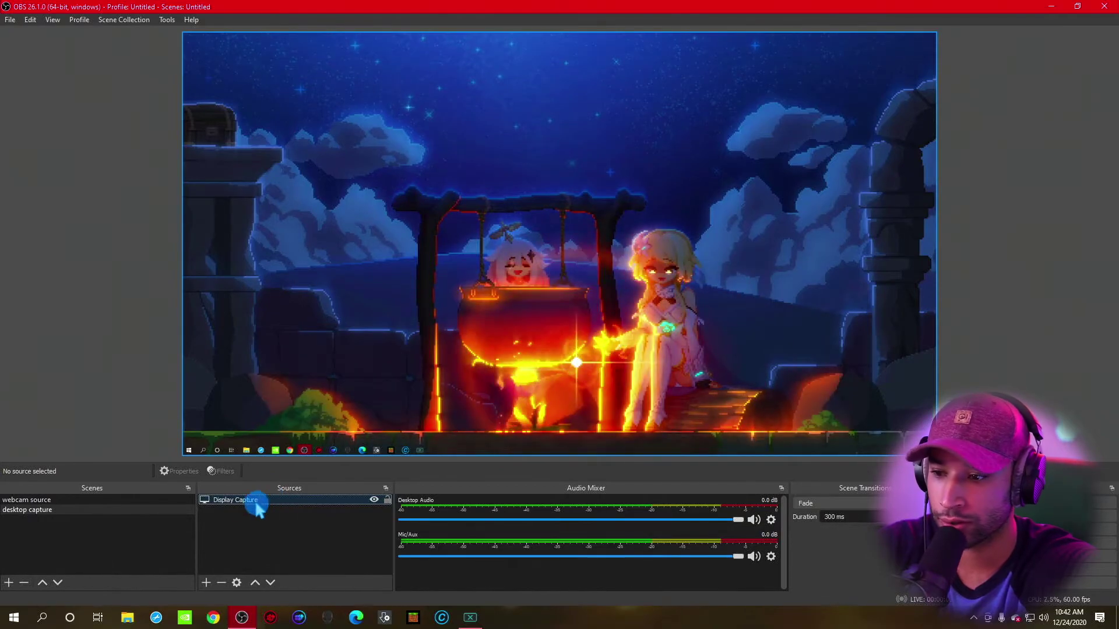
Step: Create a new scene named 'game scene'
{"action": "left_click", "coordinate": [9, 582]}
{"action": "type", "text": "game scene"}
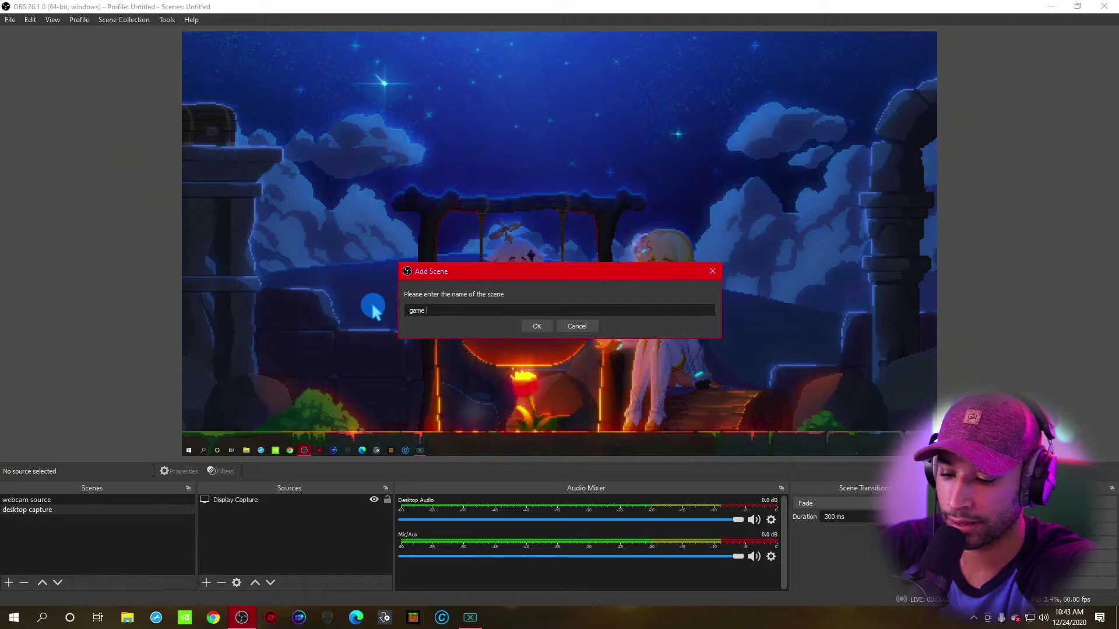
{"action": "key", "text": "Return"}
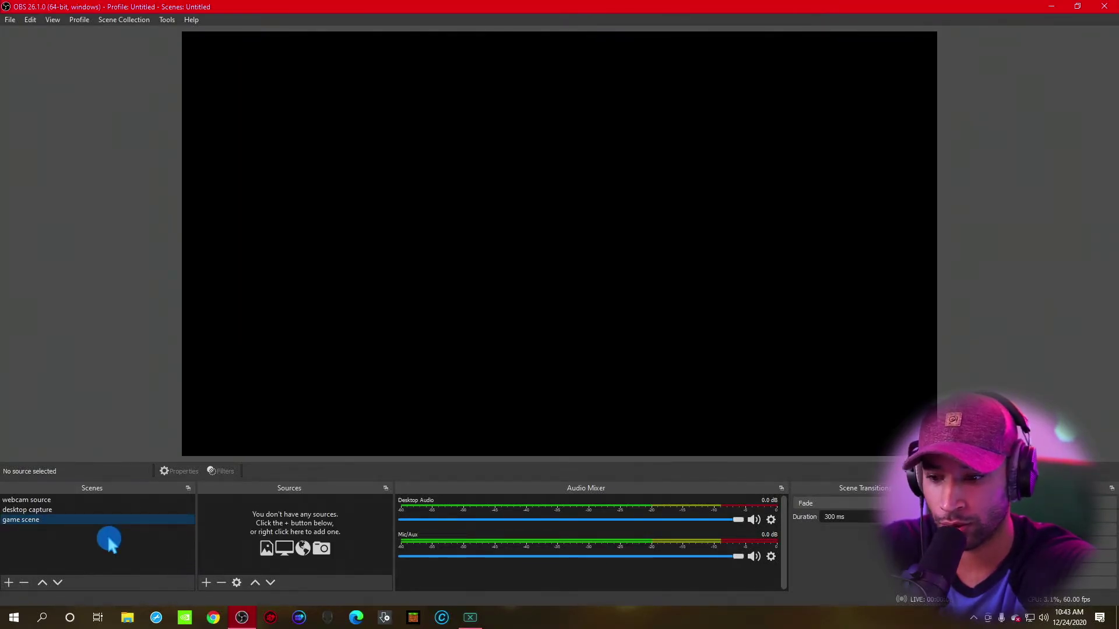
{"action": "left_click", "coordinate": [206, 582]}
Step: Add the existing 'desktop capture' scene, then the 'webcam source' scene, as sources in game scene
{"action": "left_click", "coordinate": [271, 523]}
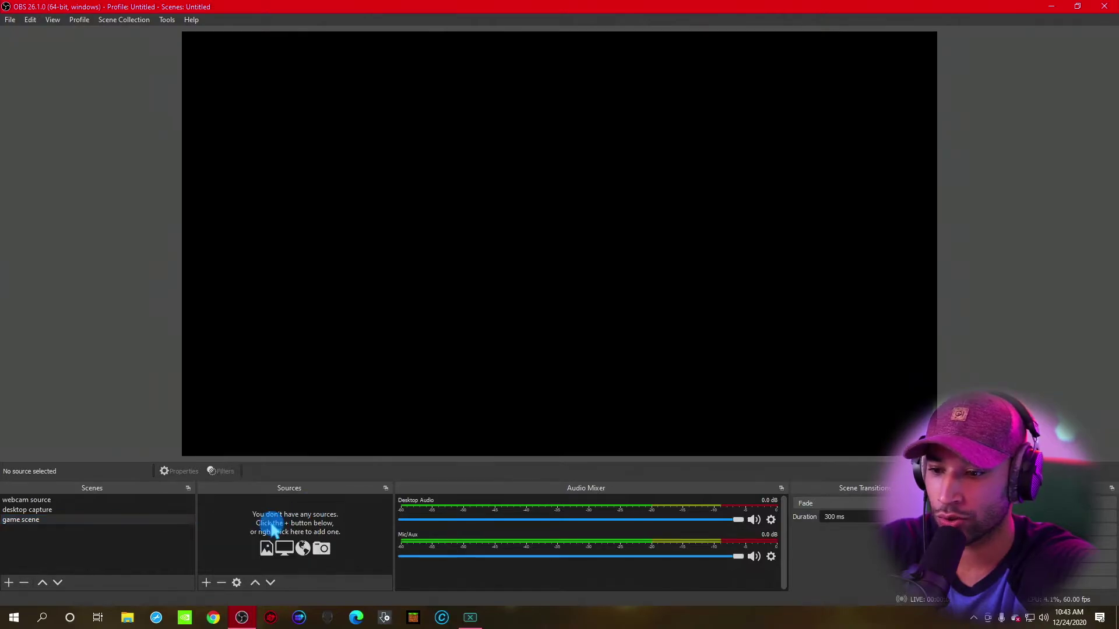
{"action": "left_click", "coordinate": [207, 582]}
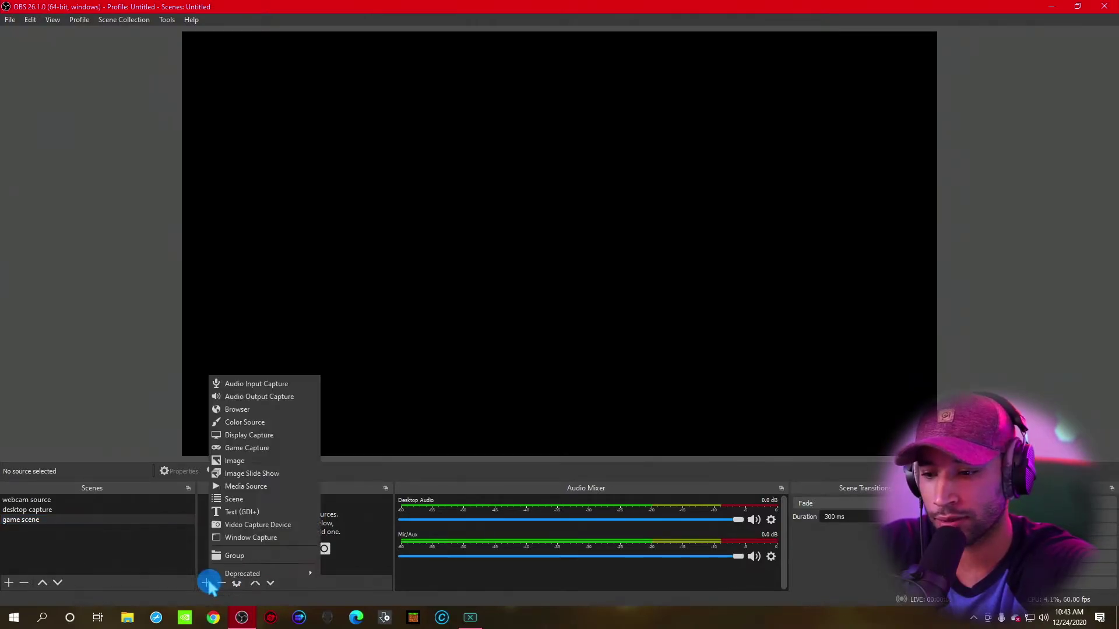
{"action": "left_click", "coordinate": [259, 499]}
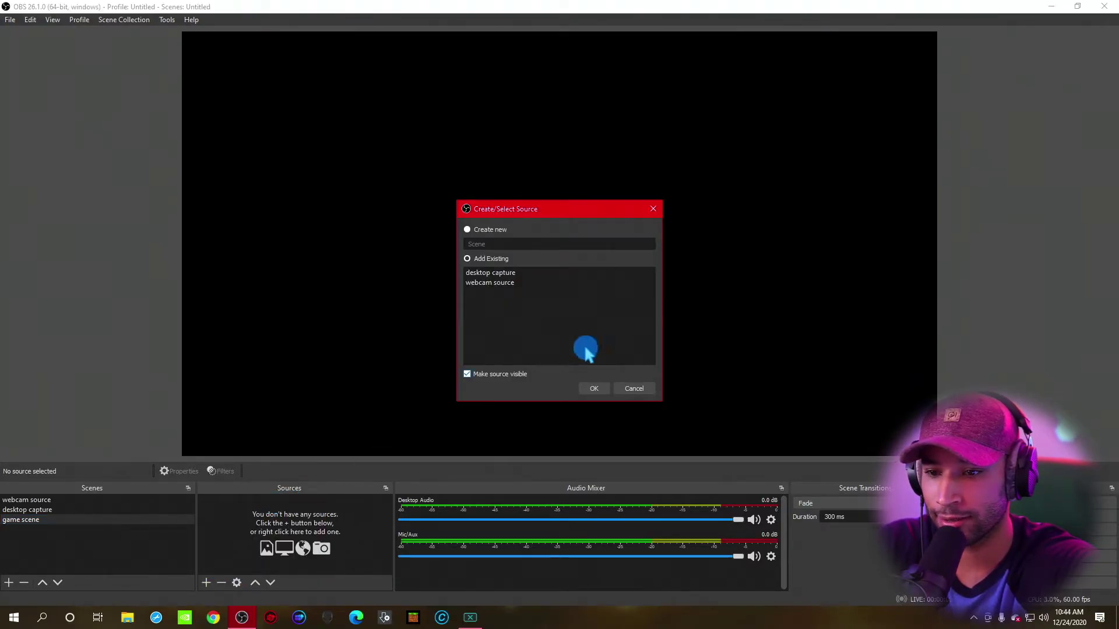
{"action": "left_click", "coordinate": [590, 390]}
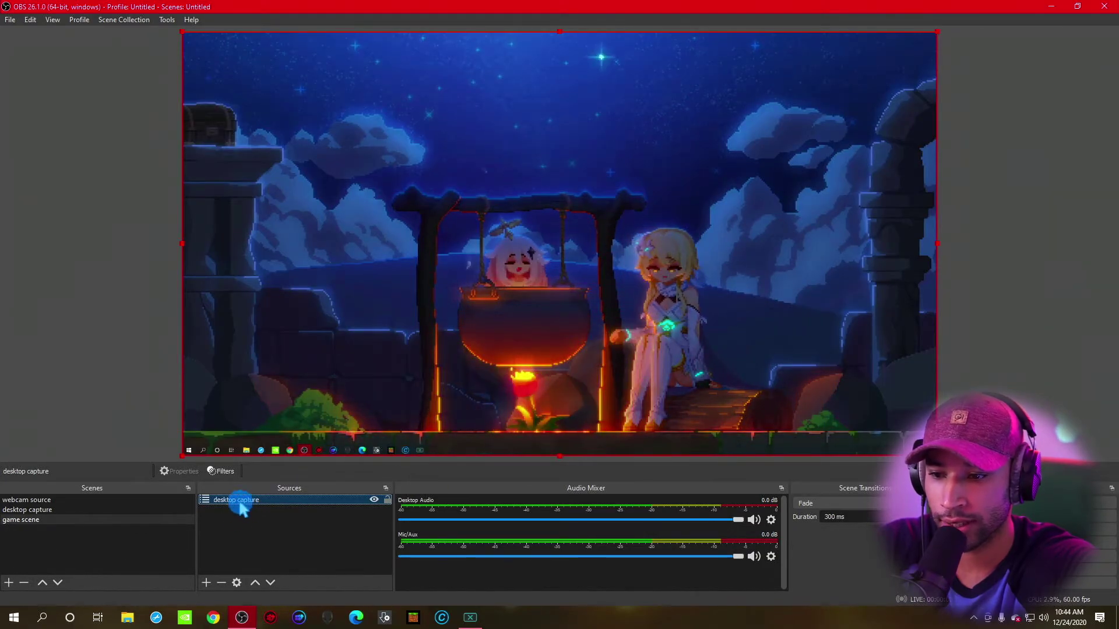
{"action": "left_click", "coordinate": [207, 583]}
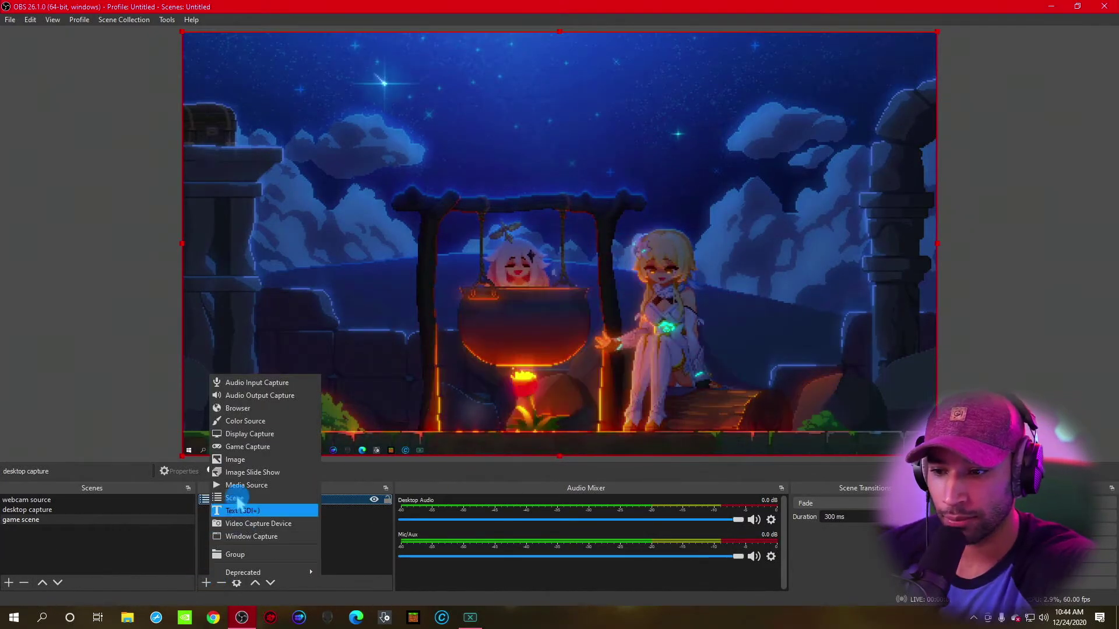
{"action": "left_click", "coordinate": [236, 498]}
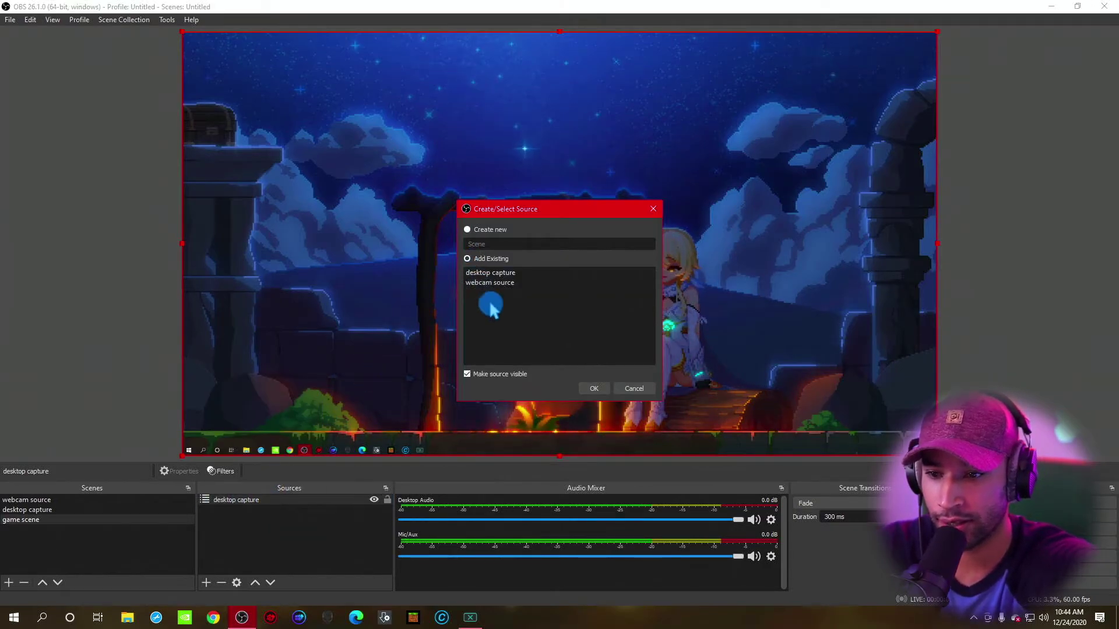
{"action": "left_click", "coordinate": [594, 389]}
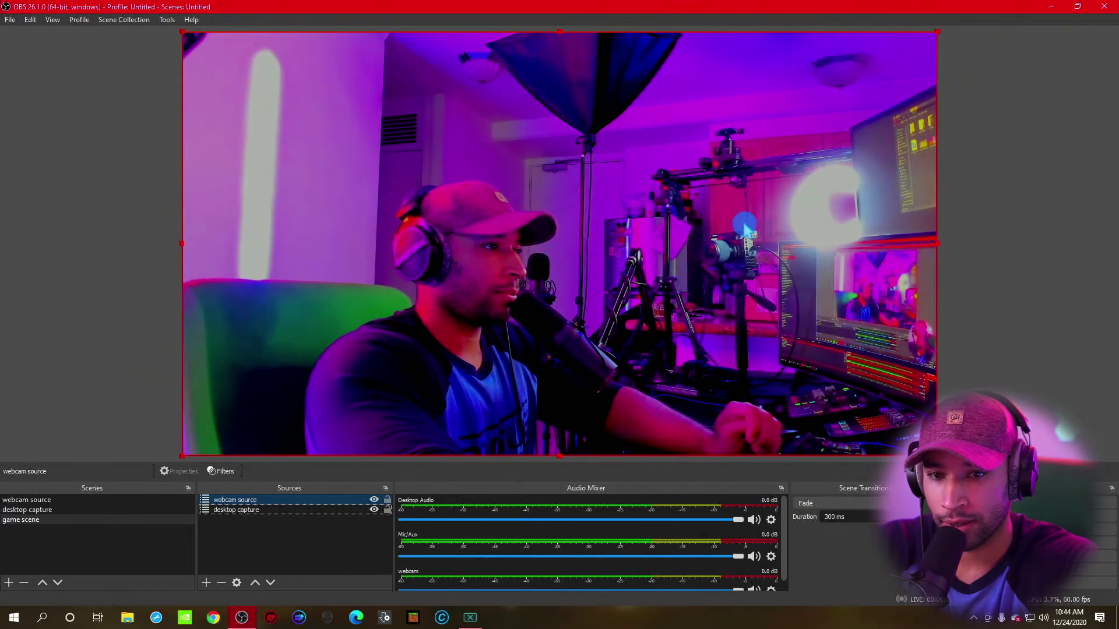
Step: Shrink the webcam, crop its right, top and left edges, and move it bottom-left
{"action": "left_click_drag", "start_coordinate": [937, 32], "coordinate": [576, 234]}
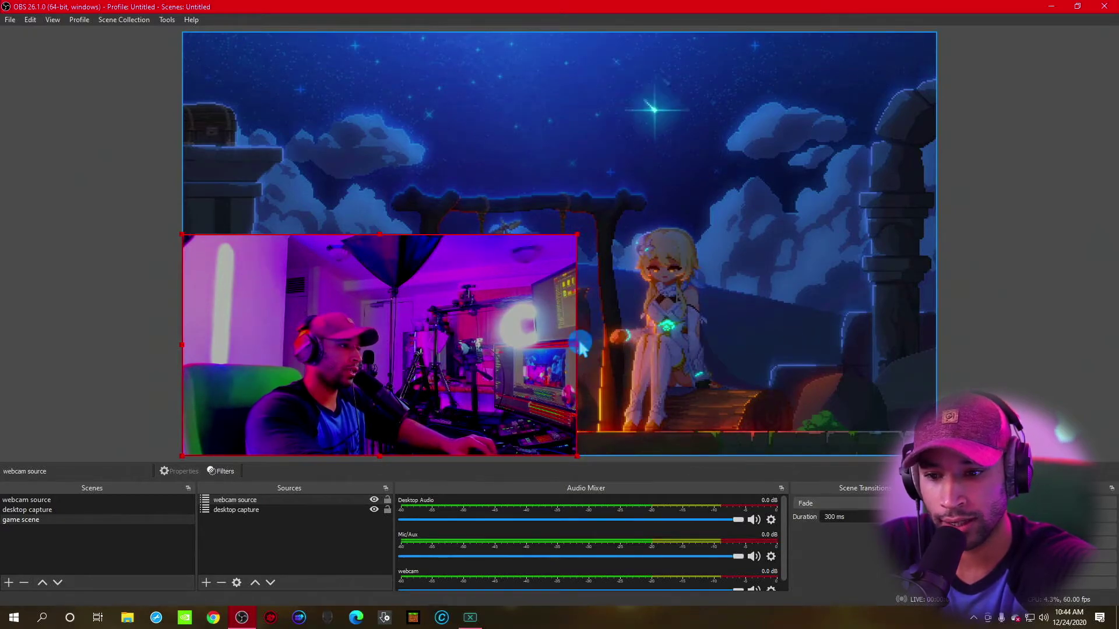
{"action": "left_click_drag", "start_coordinate": [578, 344], "coordinate": [331, 271]}
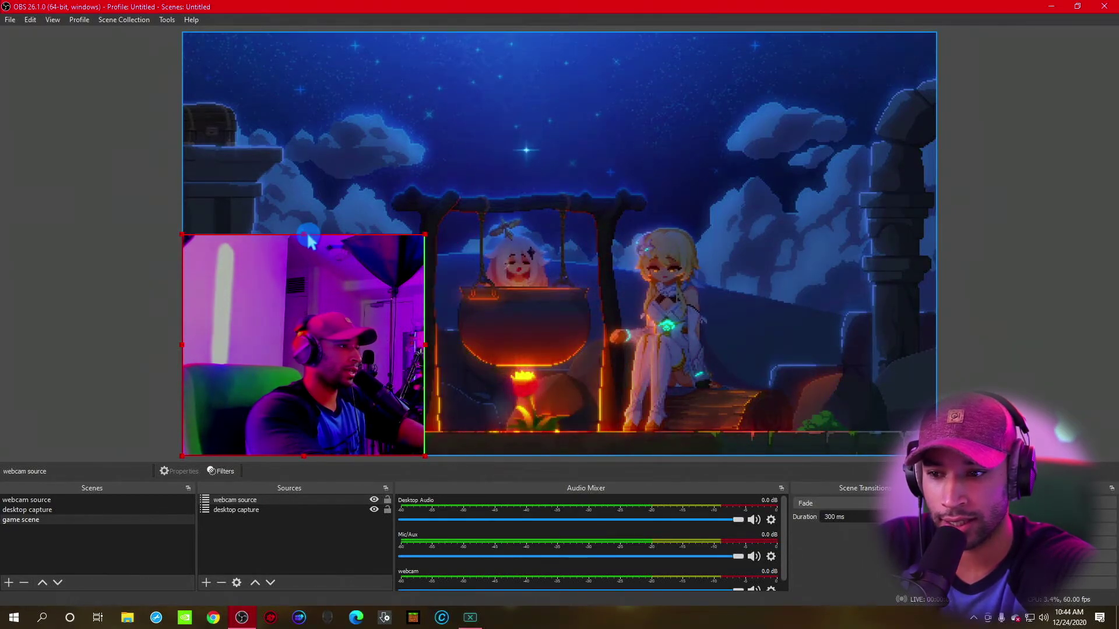
{"action": "left_click_drag", "start_coordinate": [302, 235], "coordinate": [302, 293]}
{"action": "left_click_drag", "start_coordinate": [182, 374], "coordinate": [231, 374]}
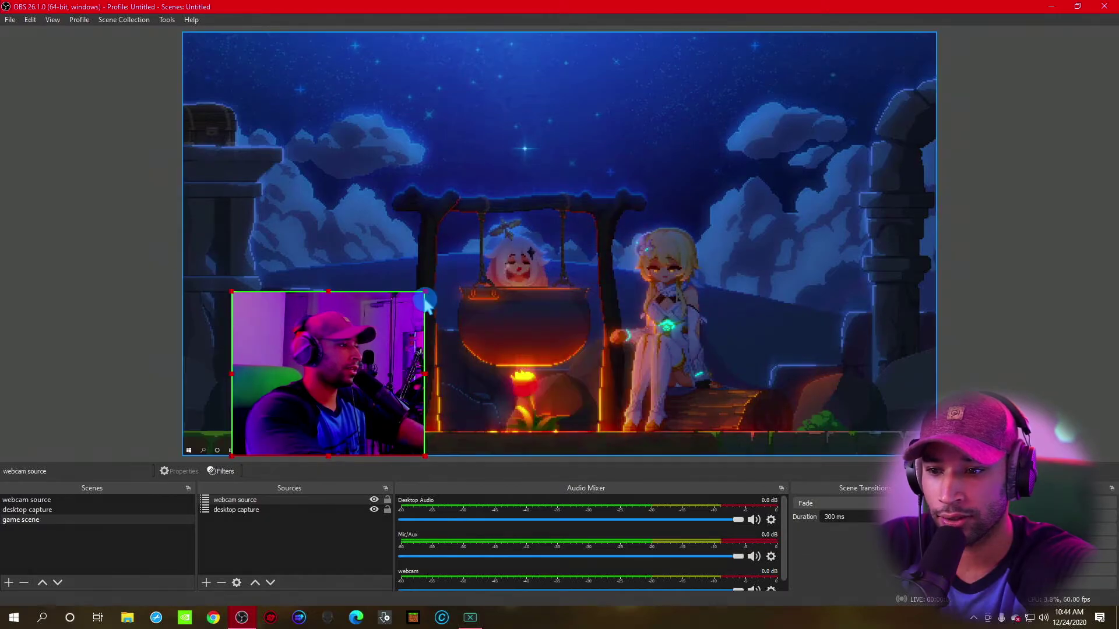
{"action": "left_click_drag", "start_coordinate": [416, 301], "coordinate": [385, 325]}
{"action": "left_click_drag", "start_coordinate": [337, 387], "coordinate": [287, 387]}
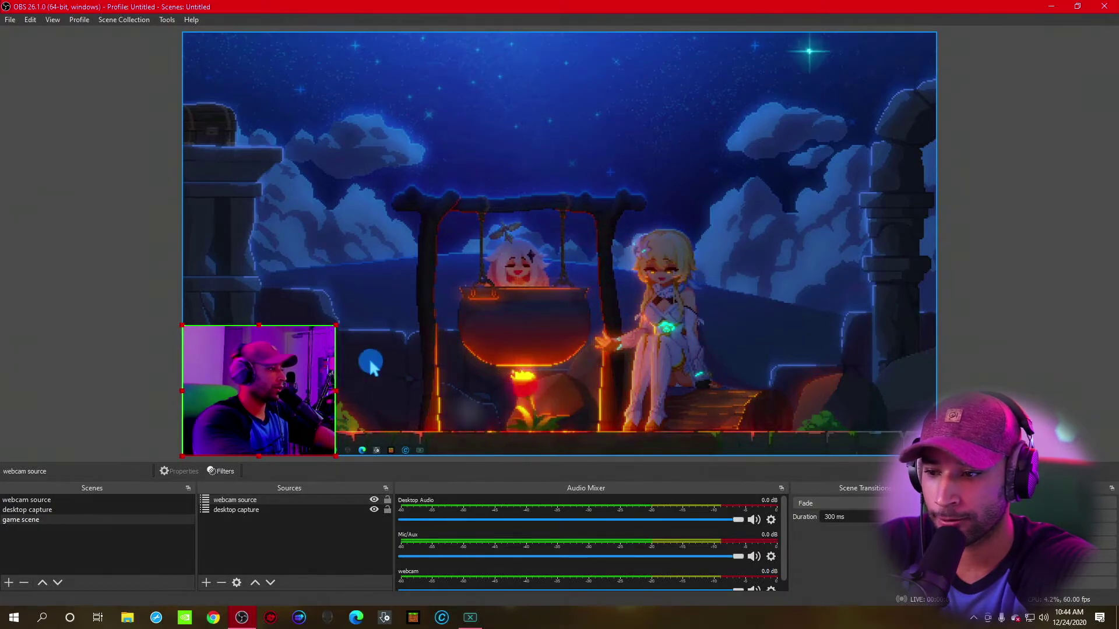
{"action": "left_click", "coordinate": [244, 553]}
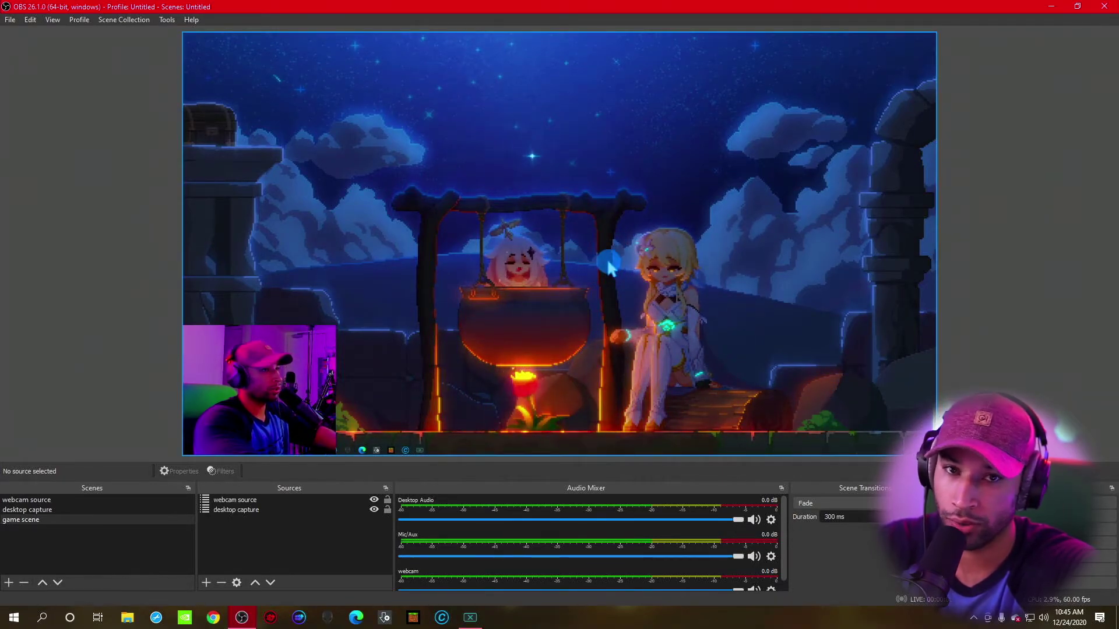
Step: In Audio settings, set Desktop Audio to System (TC-Helicon GoXLR Mini) and Mic/Auxiliary to Chat Mic (TC-Helicon GoXLR Mini)
{"action": "left_click", "coordinate": [11, 20]}
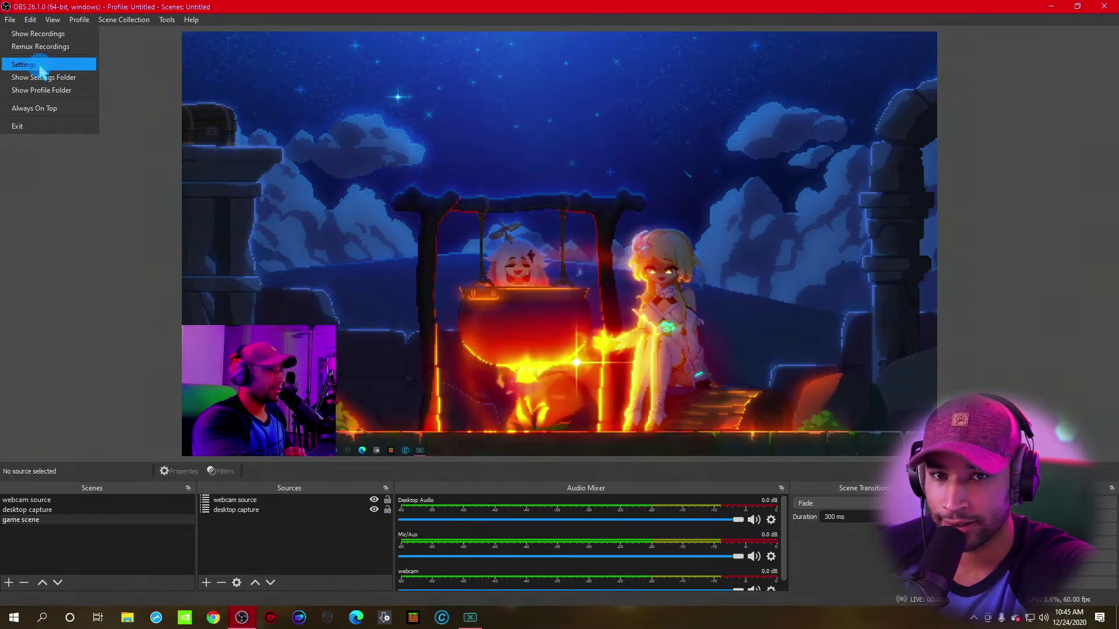
{"action": "left_click", "coordinate": [36, 64]}
{"action": "left_click", "coordinate": [169, 213]}
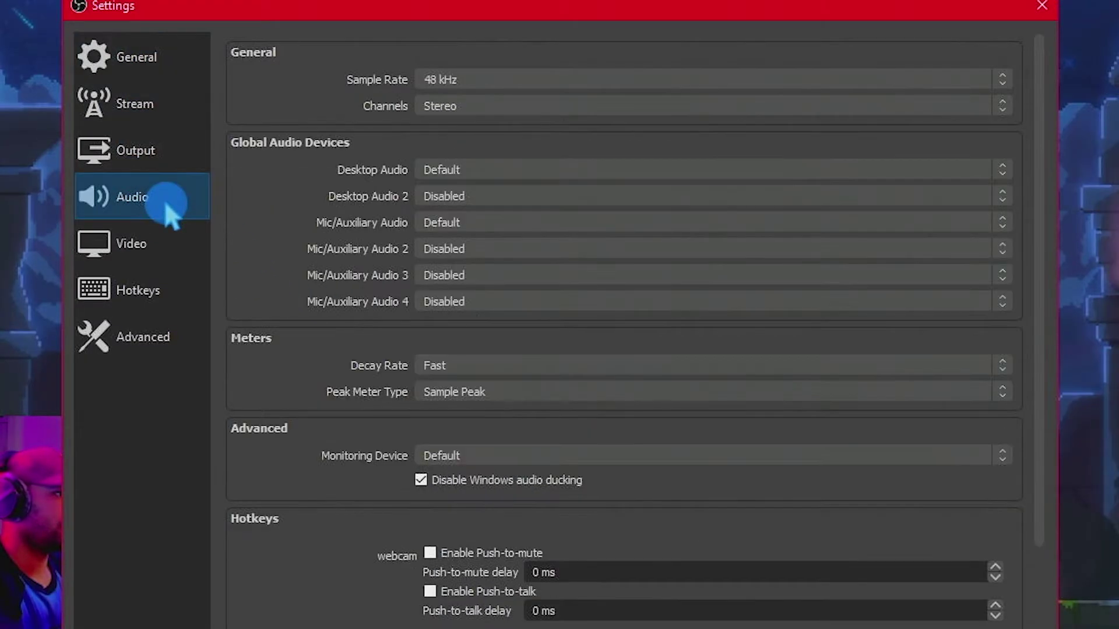
{"action": "left_click", "coordinate": [993, 171]}
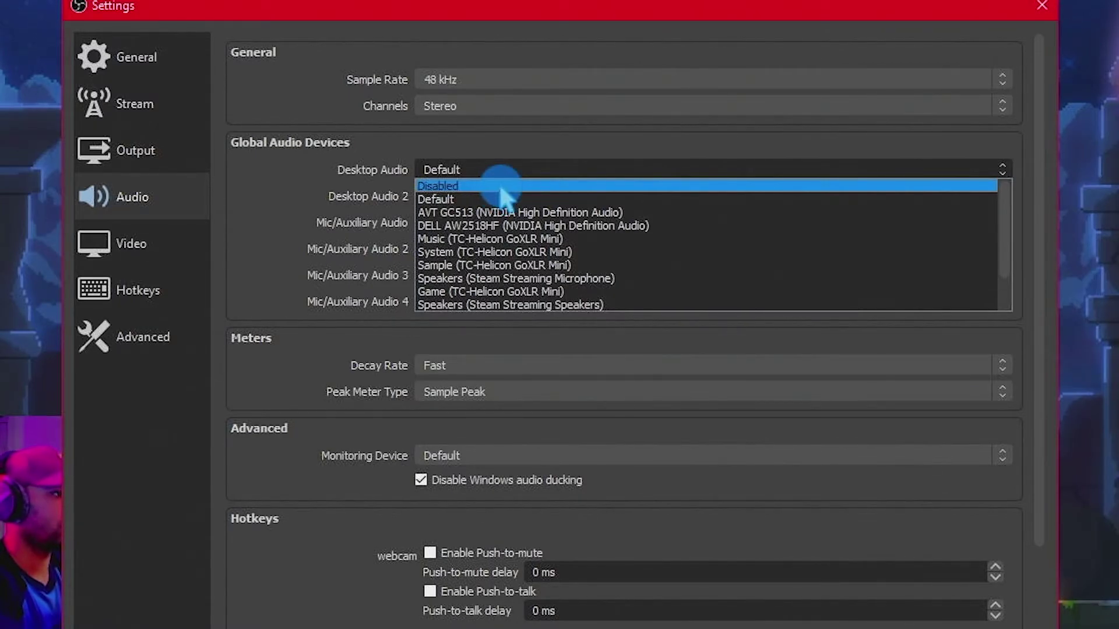
{"action": "left_click", "coordinate": [489, 252]}
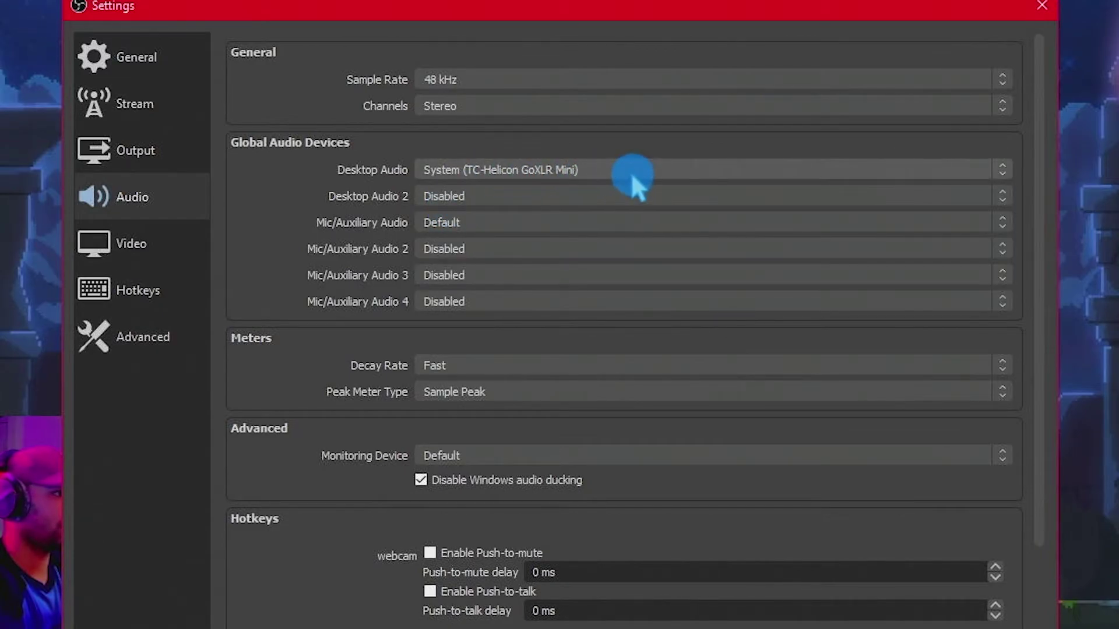
{"action": "left_click", "coordinate": [1005, 223]}
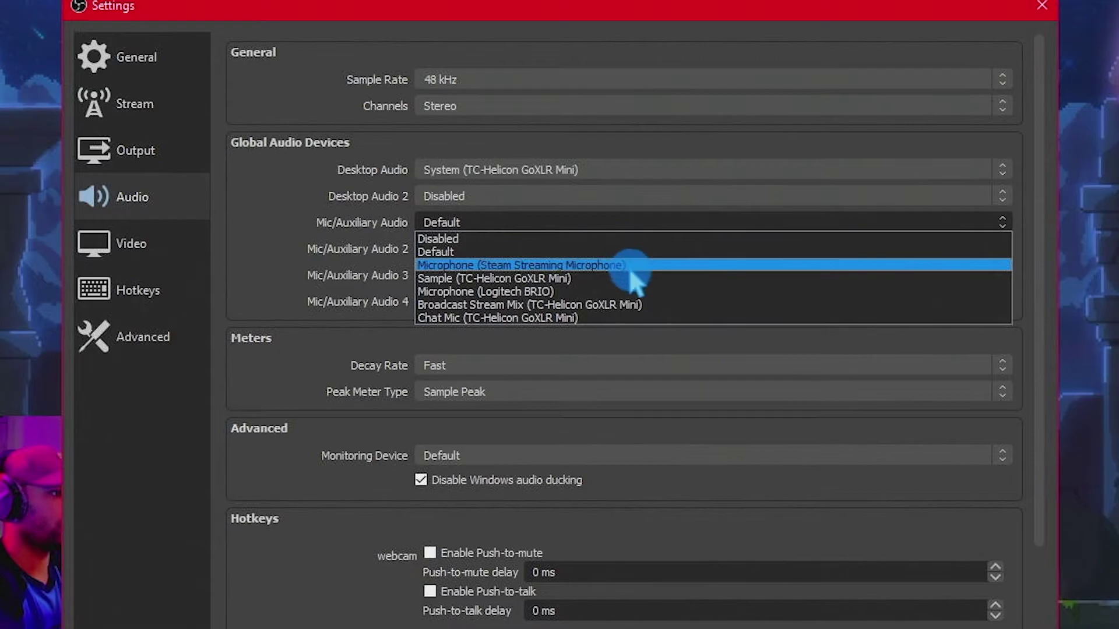
{"action": "left_click", "coordinate": [650, 318]}
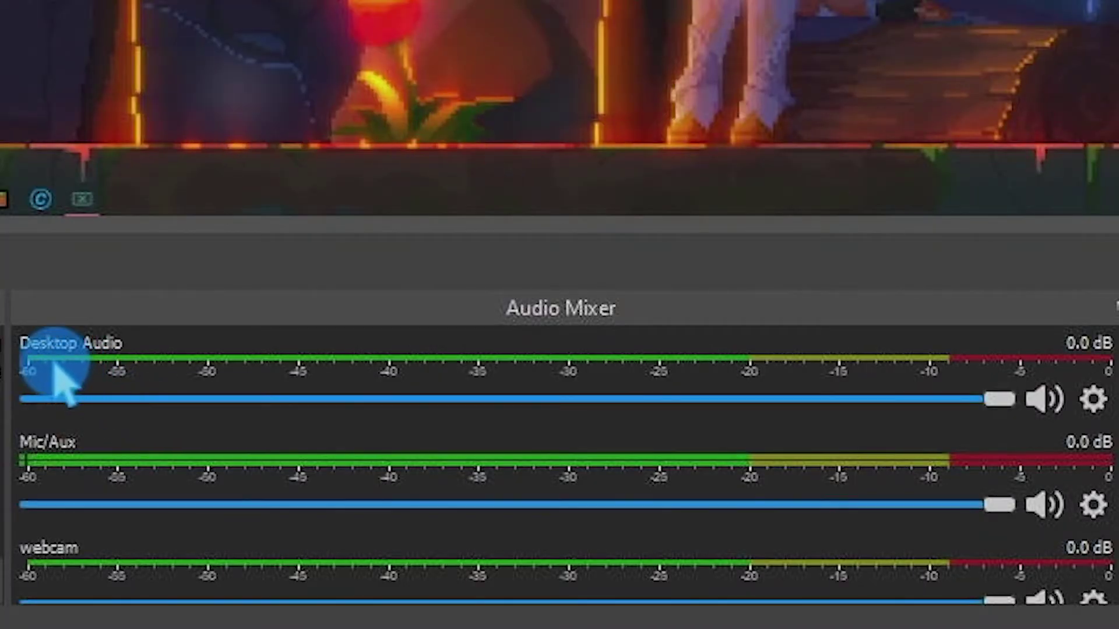
Step: Mute the webcam audio channel and hide it from the mixer
{"action": "scroll", "coordinate": [102, 478], "scroll_direction": "down", "scroll_amount": 1}
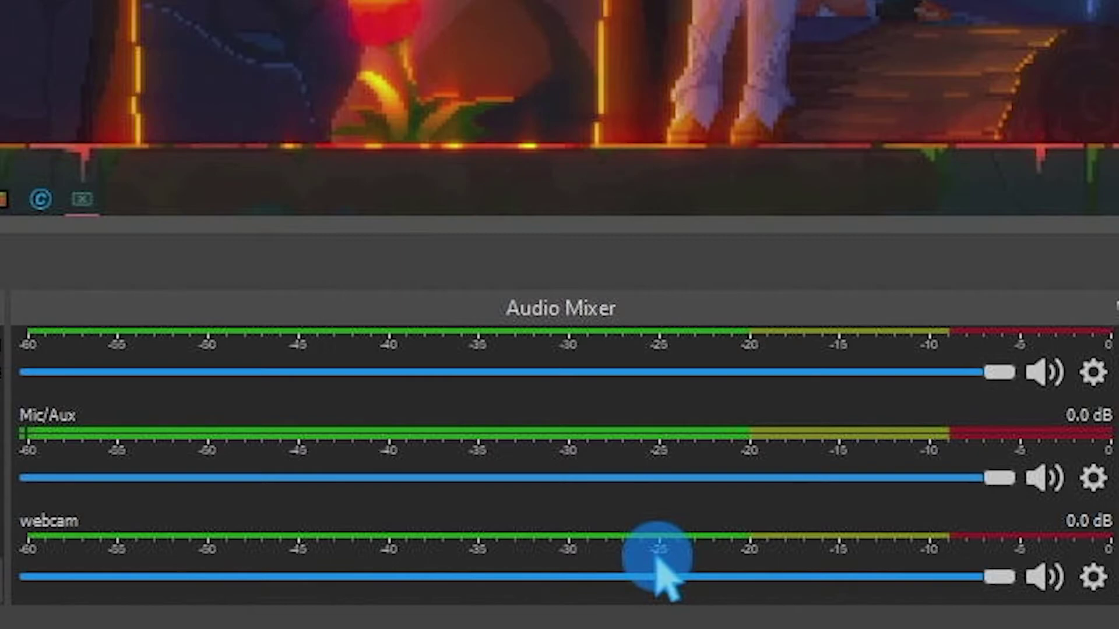
{"action": "left_click", "coordinate": [1043, 577]}
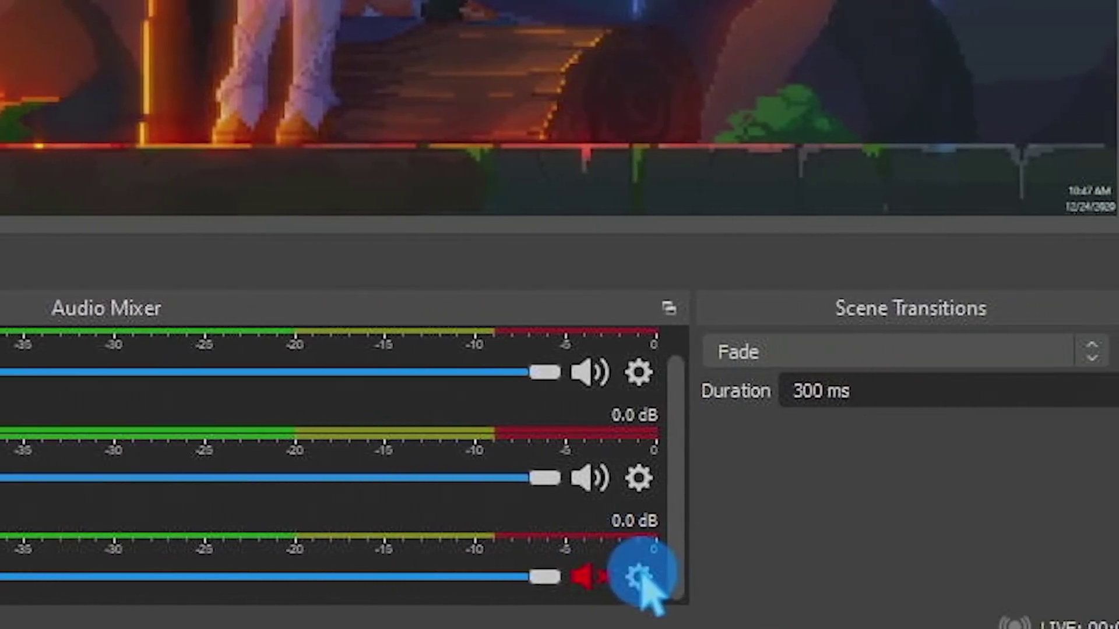
{"action": "left_click", "coordinate": [622, 577]}
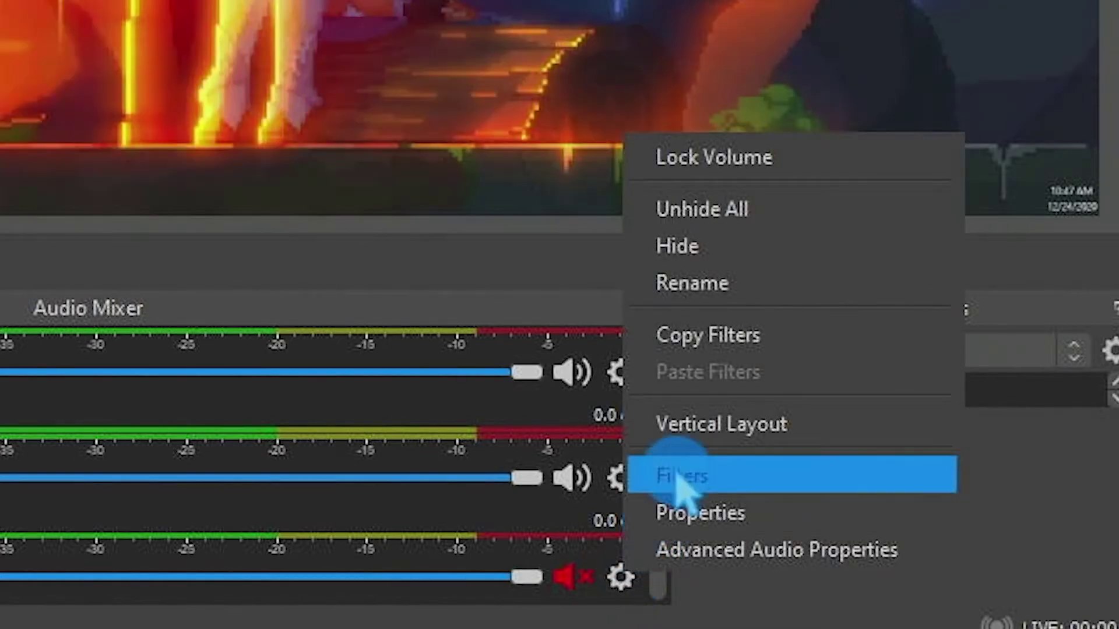
{"action": "left_click", "coordinate": [747, 257]}
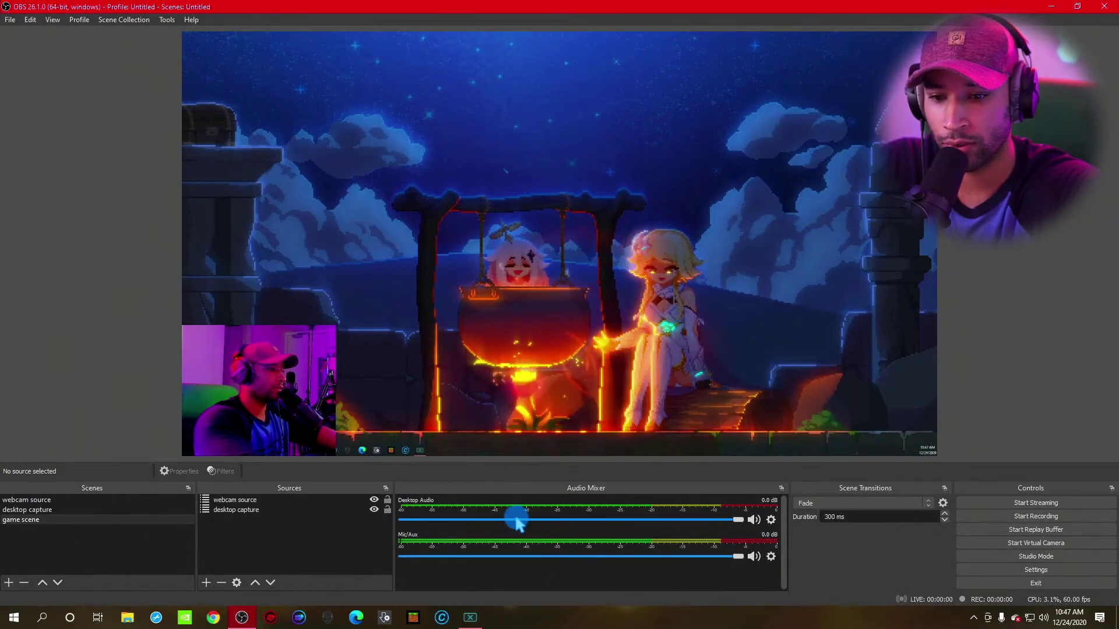
Step: Rename the Mic/Aux mixer channel to 'nuemann'
{"action": "left_click", "coordinate": [771, 556]}
{"action": "left_click", "coordinate": [483, 591]}
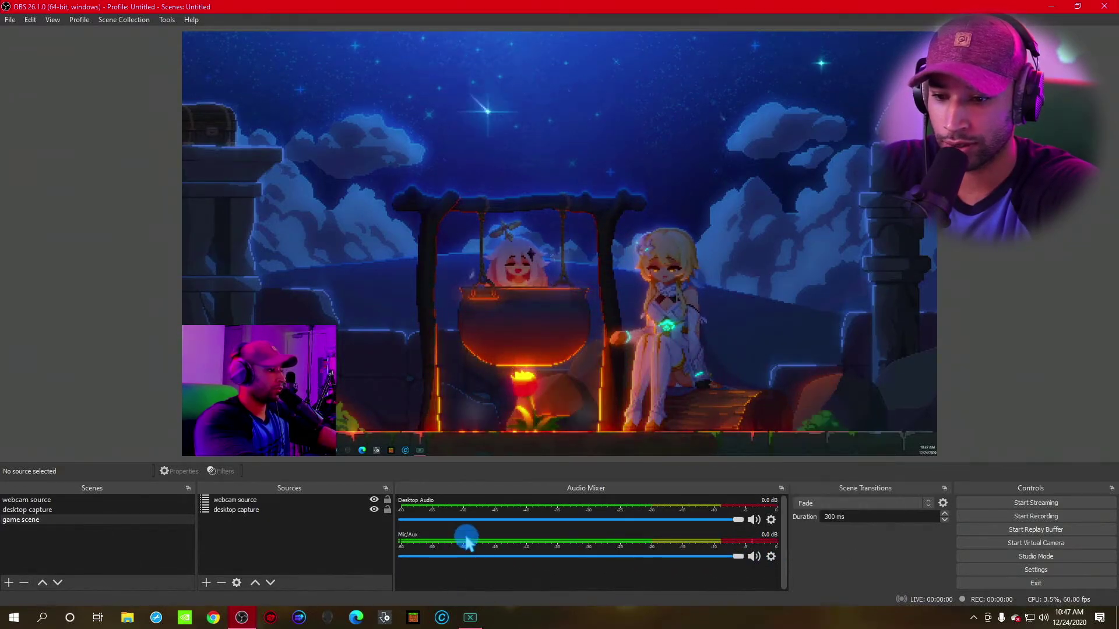
{"action": "left_click", "coordinate": [771, 556]}
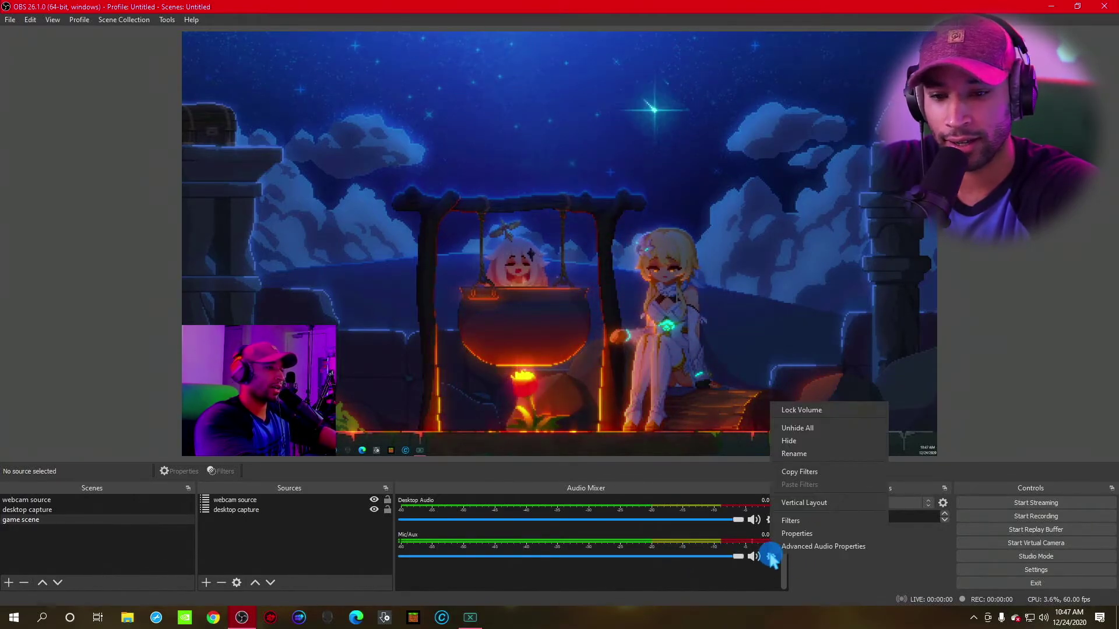
{"action": "left_click", "coordinate": [801, 460]}
{"action": "type", "text": "n"}
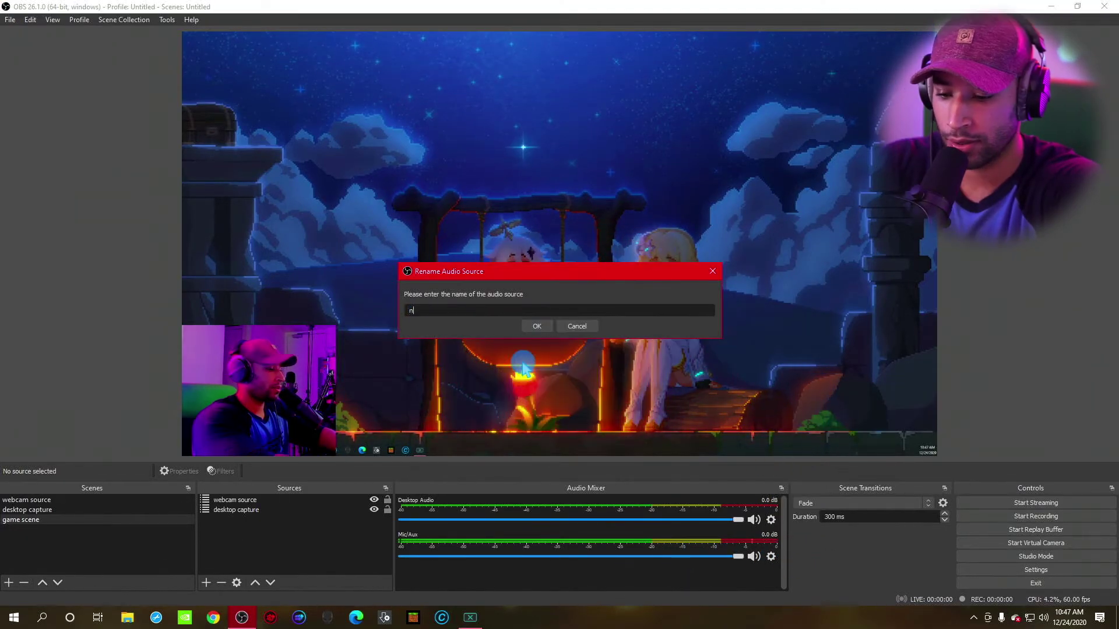
{"action": "type", "text": "uemann"}
{"action": "key", "text": "Return"}
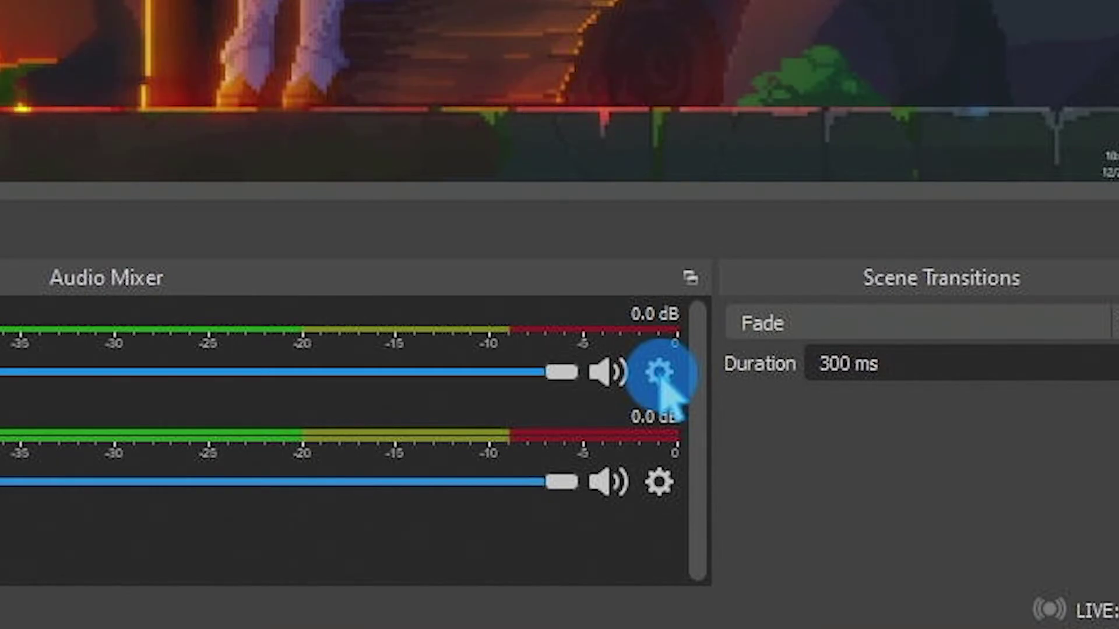
Step: In Advanced Audio Properties, set Desktop Audio monitoring to Monitor and Output
{"action": "left_click", "coordinate": [661, 383]}
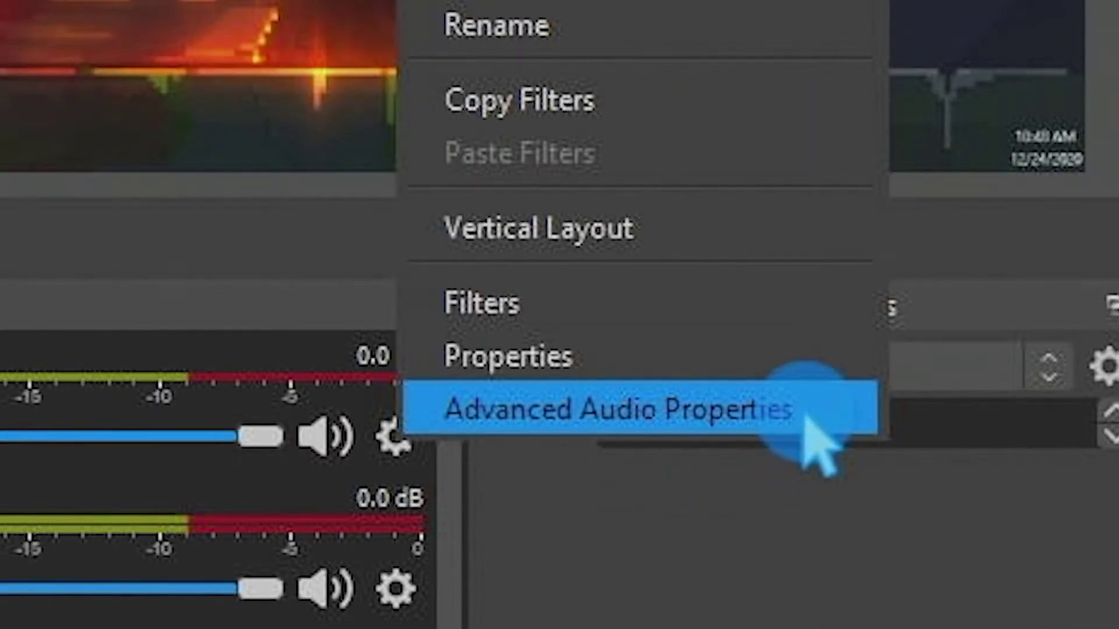
{"action": "left_click", "coordinate": [801, 432]}
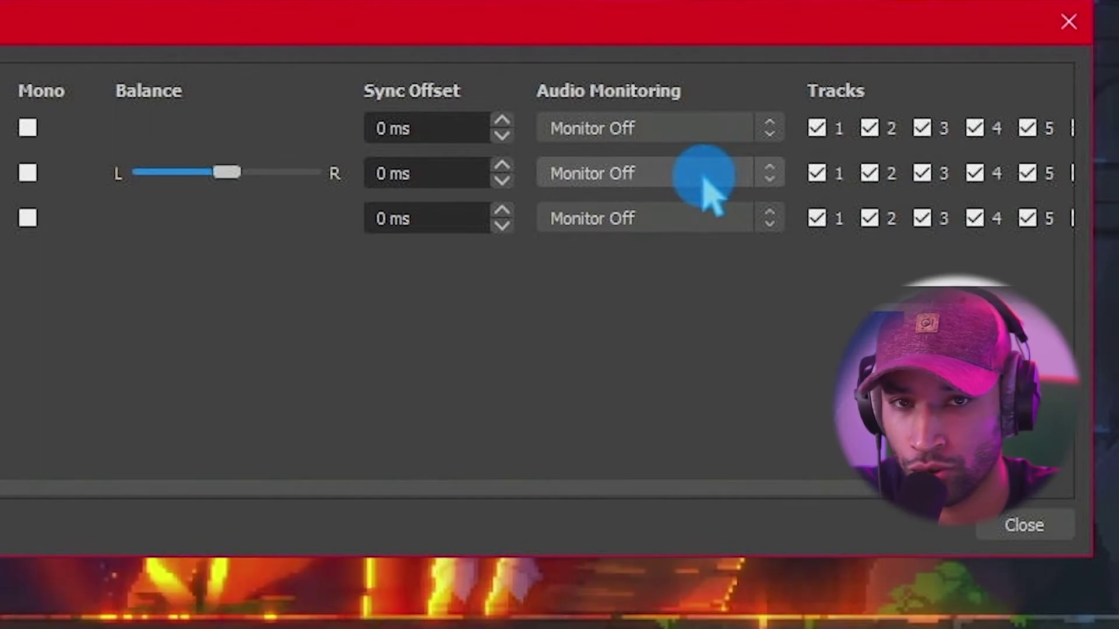
{"action": "left_click", "coordinate": [746, 128]}
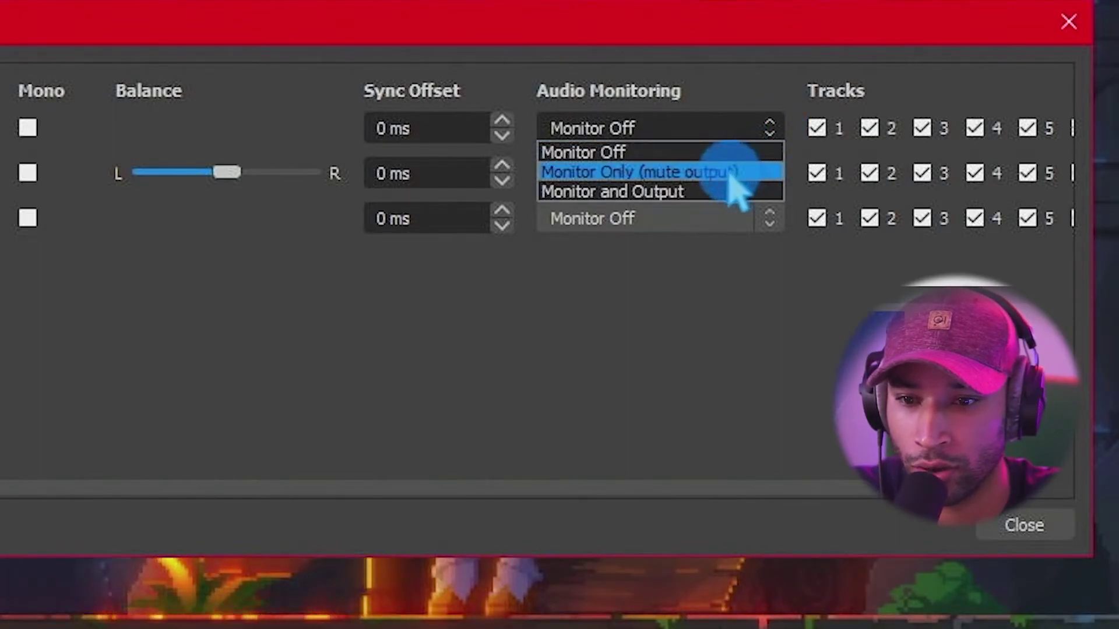
{"action": "left_click", "coordinate": [736, 172]}
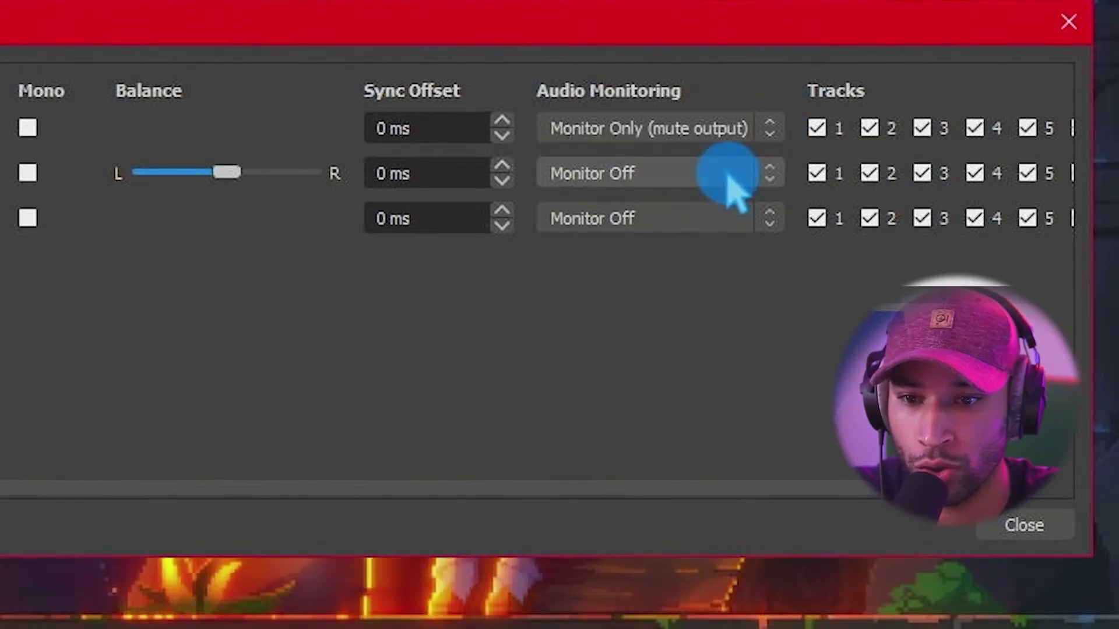
{"action": "left_click", "coordinate": [741, 143]}
{"action": "left_click", "coordinate": [712, 197]}
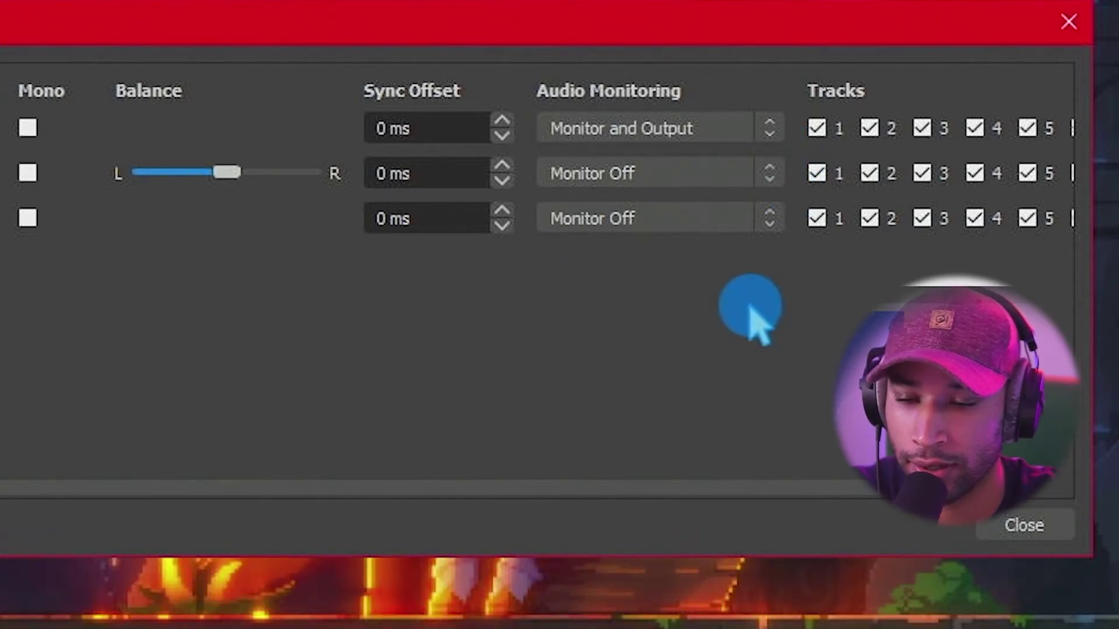
Step: Set the nuemann mic's monitoring to Monitor and Output and close the window
{"action": "left_click", "coordinate": [771, 175]}
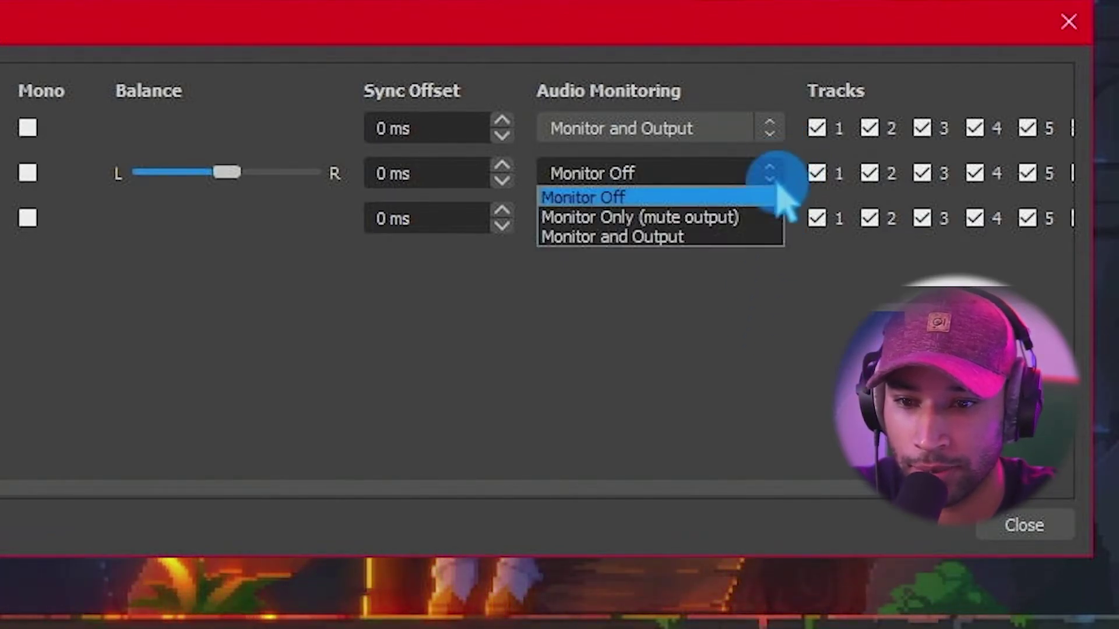
{"action": "left_click", "coordinate": [708, 237]}
{"action": "left_click", "coordinate": [714, 174]}
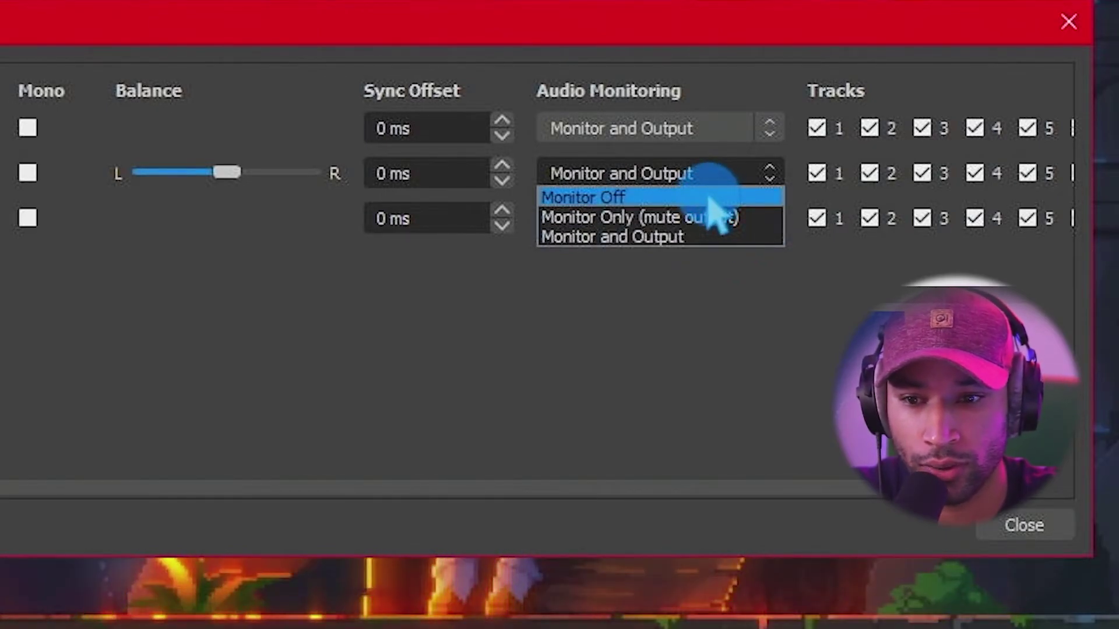
{"action": "left_click", "coordinate": [709, 198]}
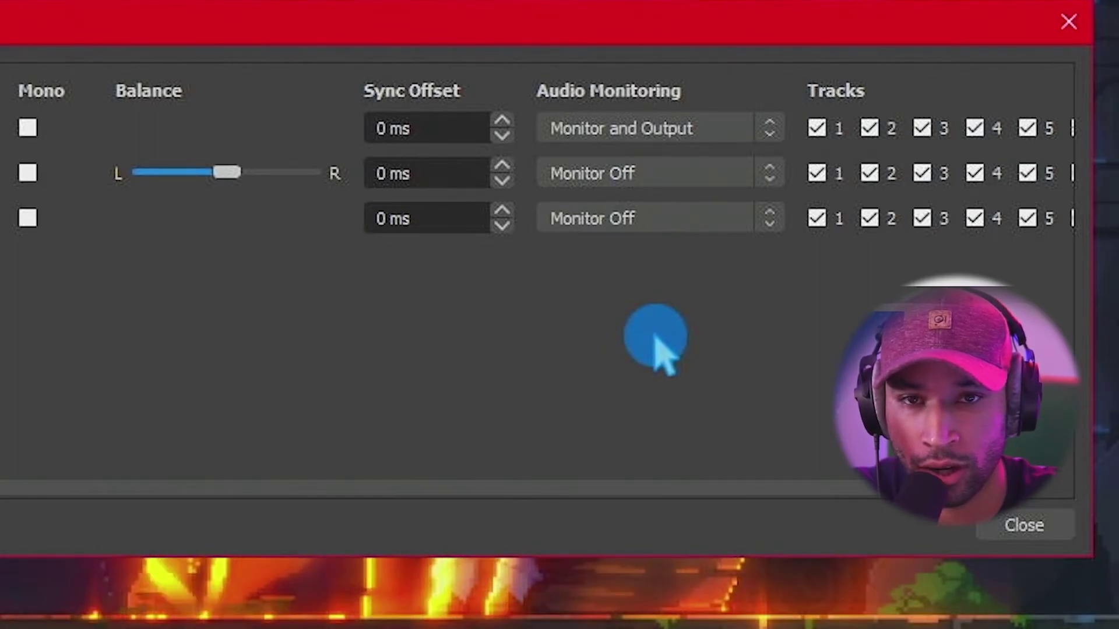
{"action": "left_click", "coordinate": [728, 173]}
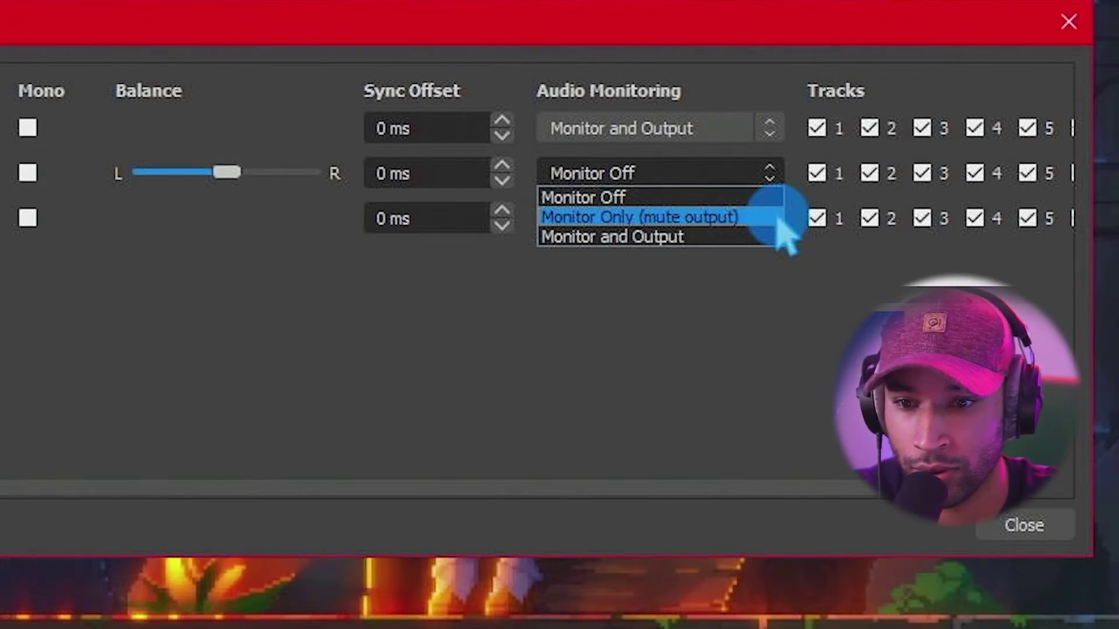
{"action": "left_click", "coordinate": [652, 238]}
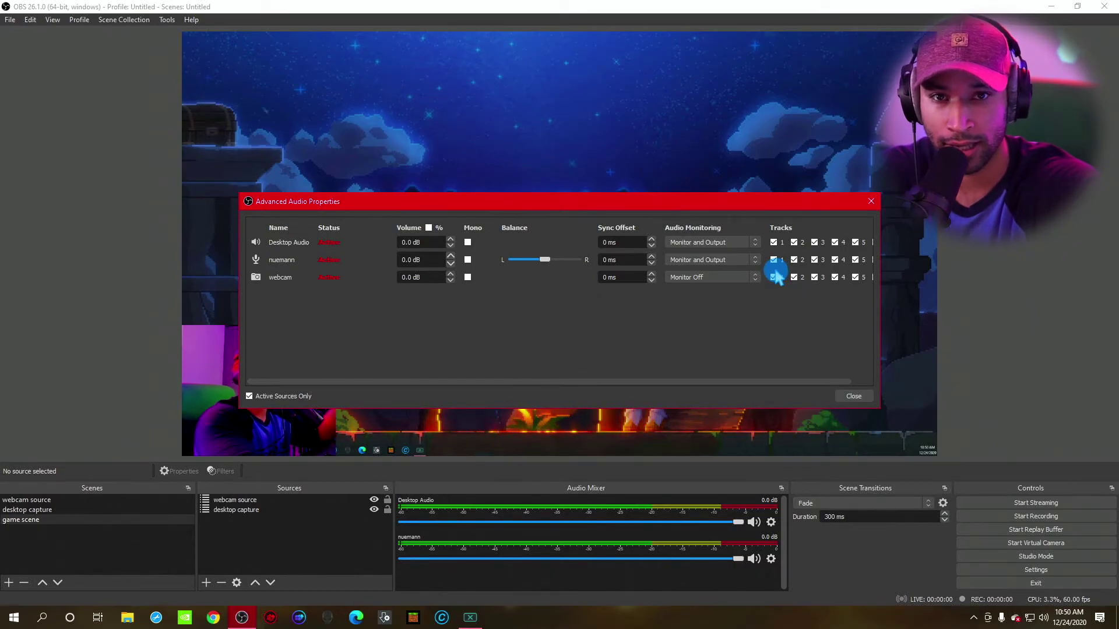
{"action": "left_click", "coordinate": [469, 251]}
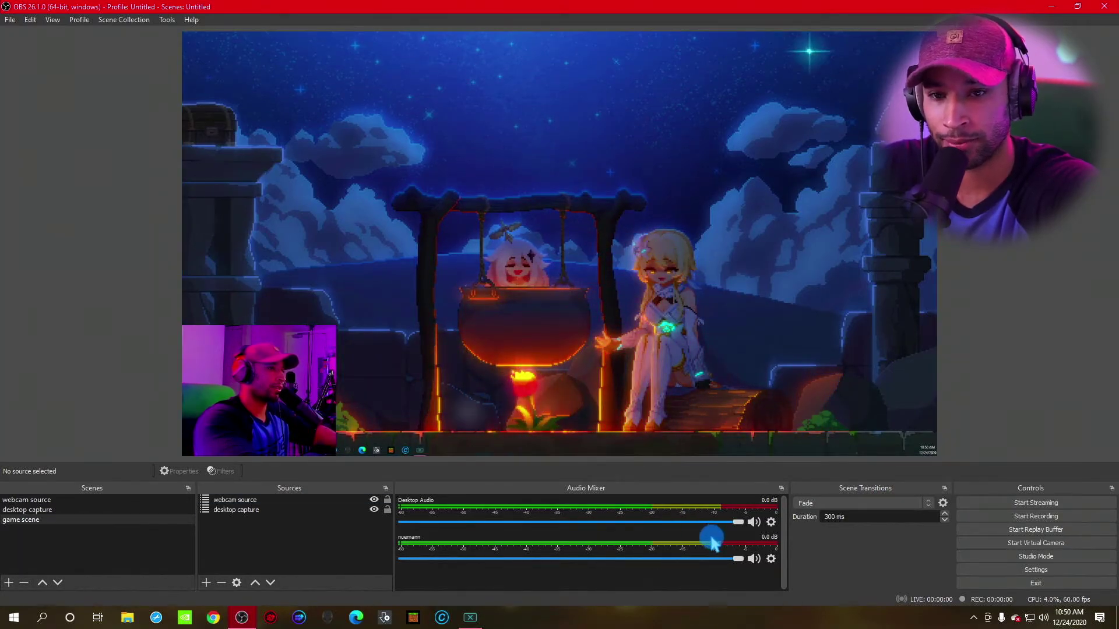
Step: Duplicate game scene, keeping the default name 'game scene 2'
{"action": "left_click", "coordinate": [772, 229]}
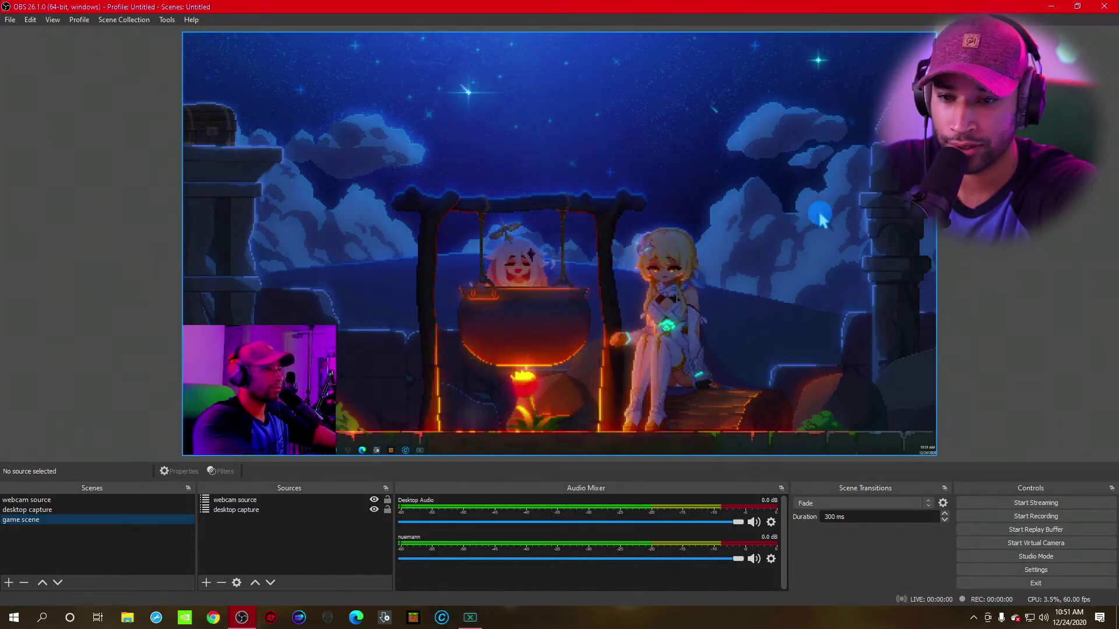
{"action": "right_click", "coordinate": [42, 520]}
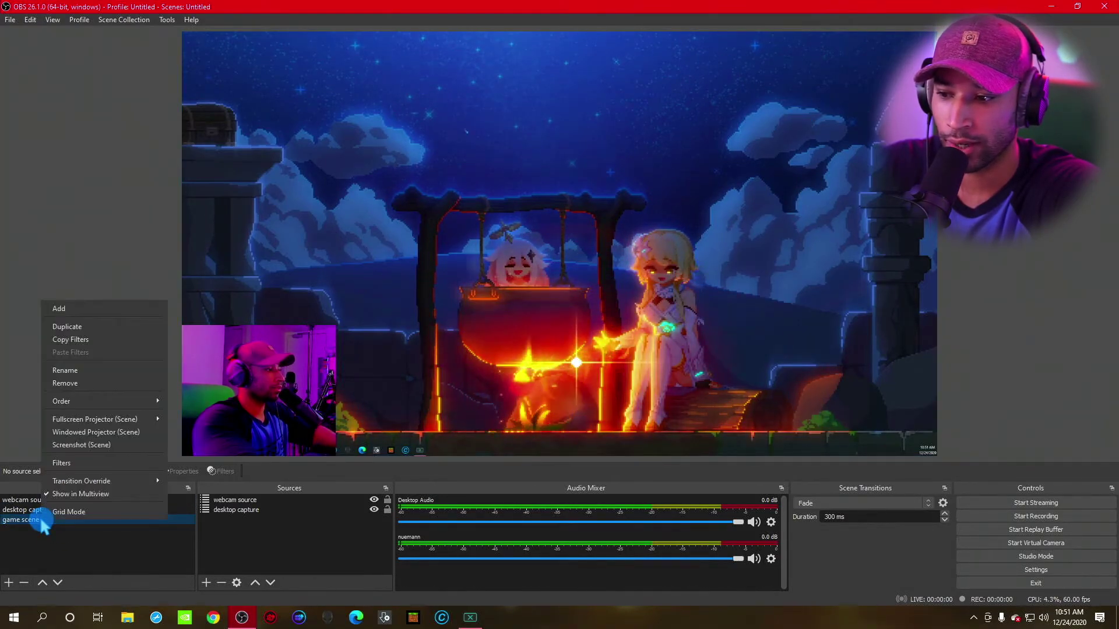
{"action": "left_click", "coordinate": [141, 337]}
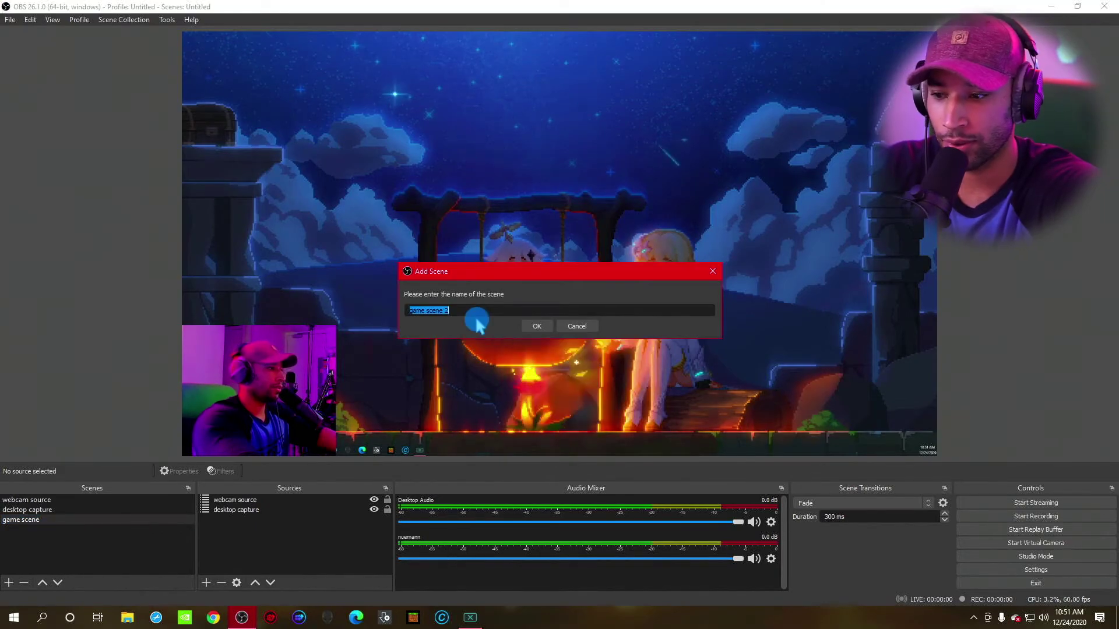
{"action": "left_click", "coordinate": [546, 325]}
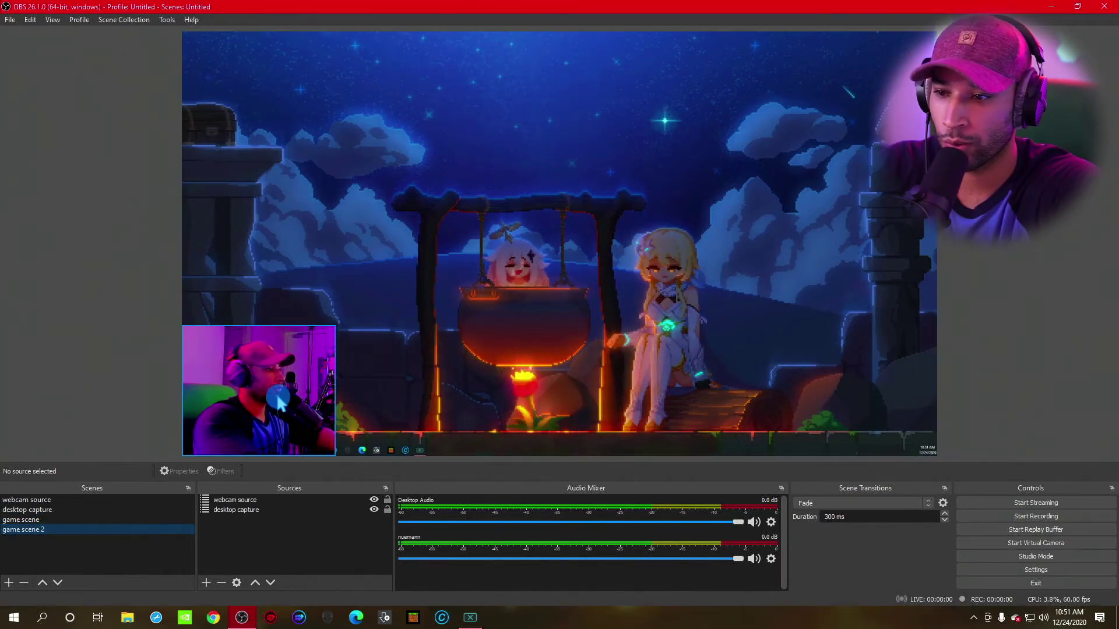
Step: In game scene 2, move the webcam to the bottom-right corner and flip it horizontally
{"action": "left_click_drag", "start_coordinate": [277, 398], "coordinate": [877, 396]}
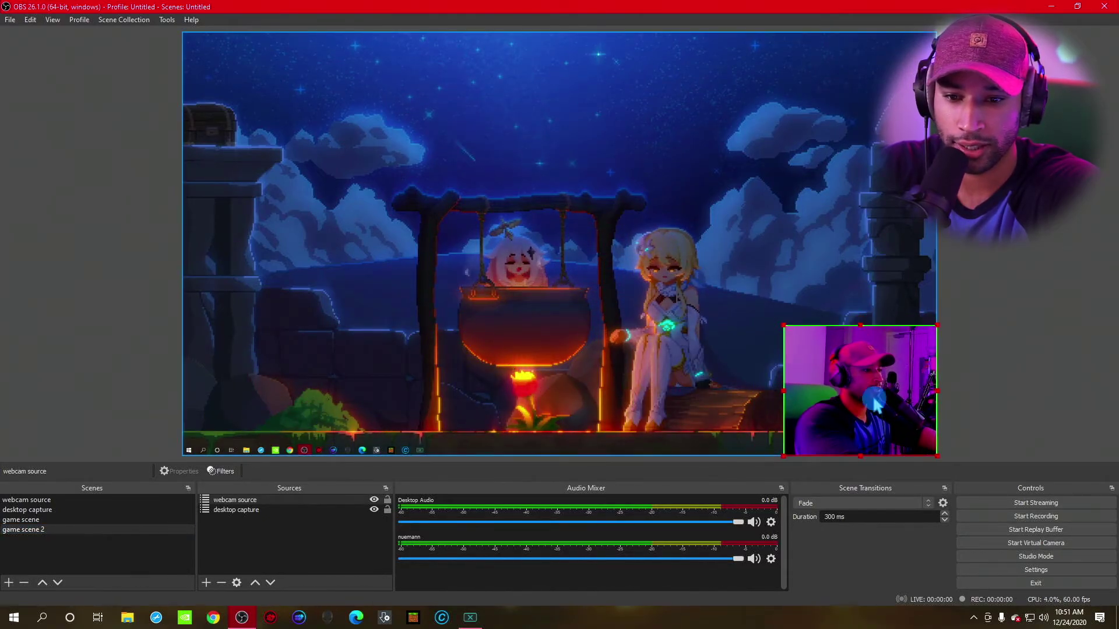
{"action": "left_click", "coordinate": [68, 531]}
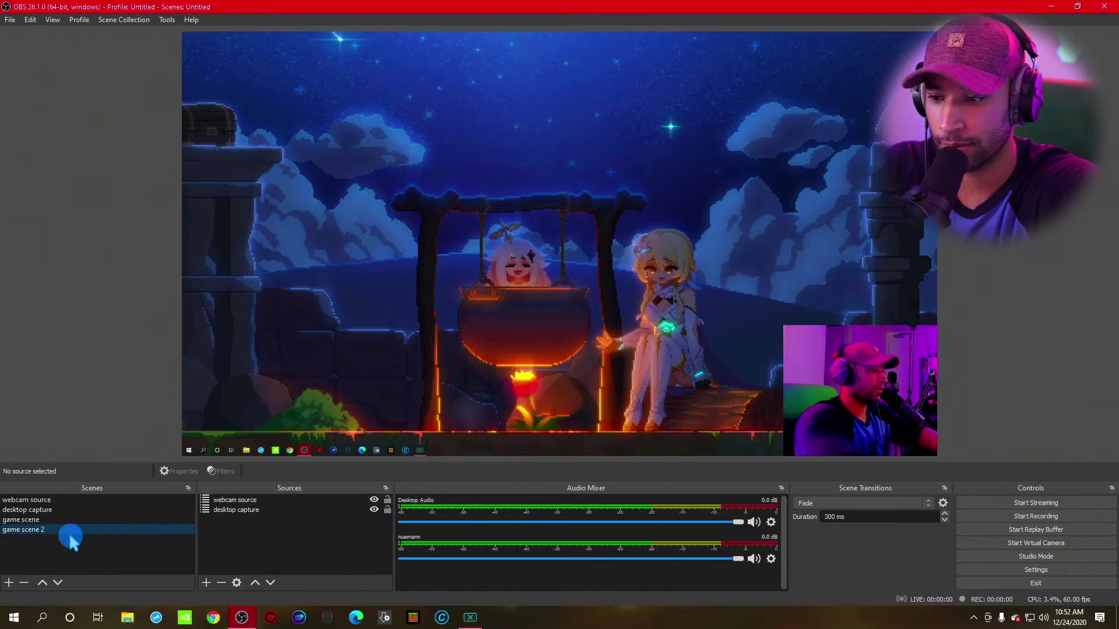
{"action": "left_click", "coordinate": [249, 501]}
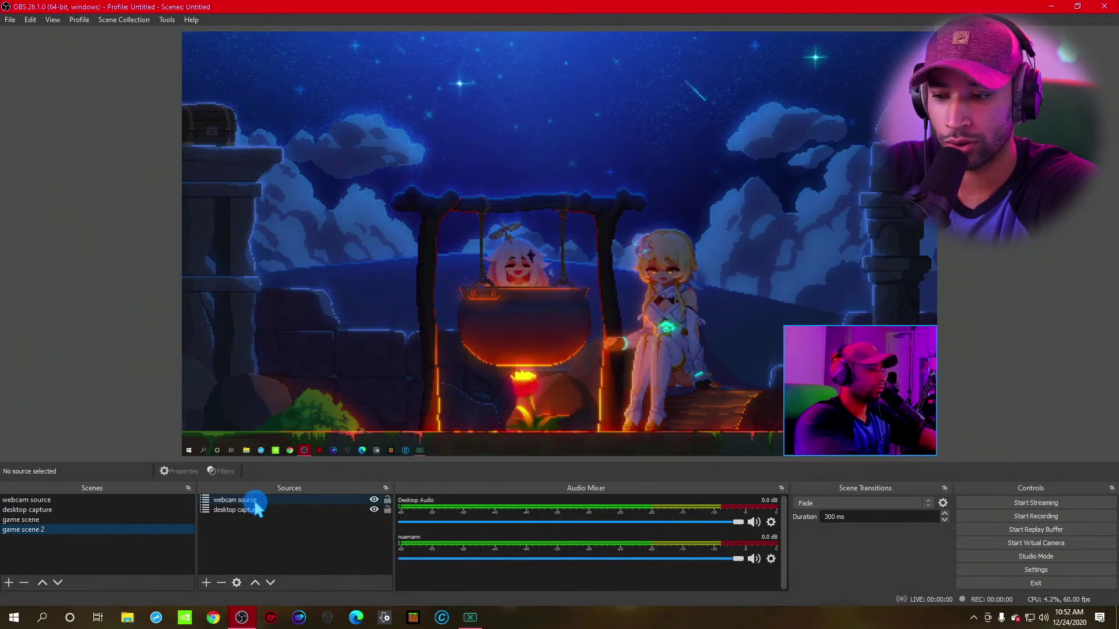
{"action": "right_click", "coordinate": [255, 502]}
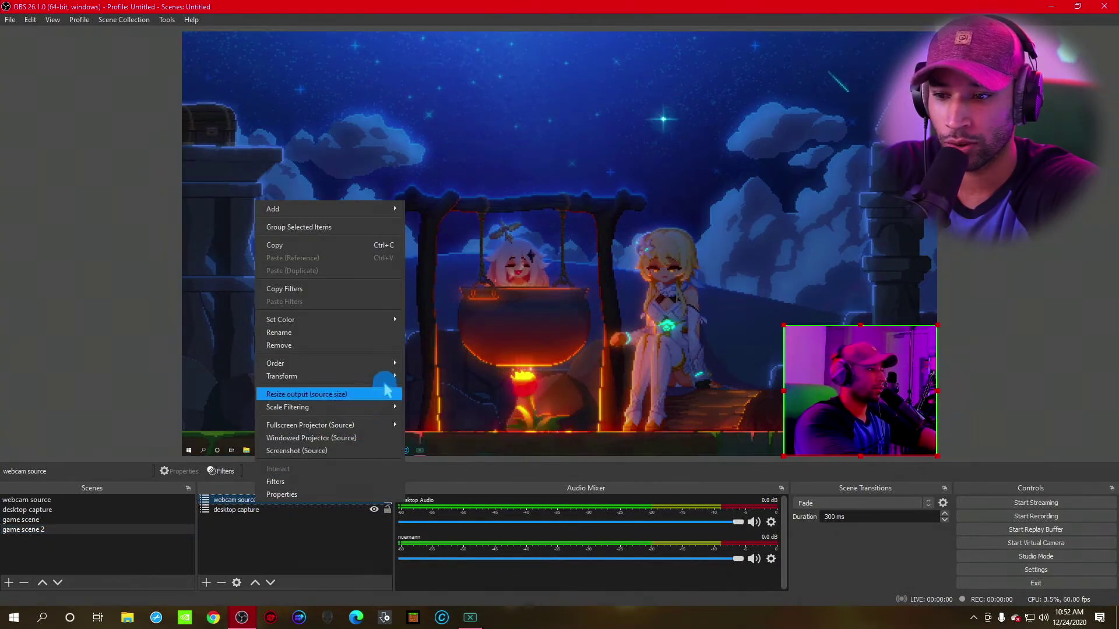
{"action": "mouse_move", "coordinate": [394, 376]}
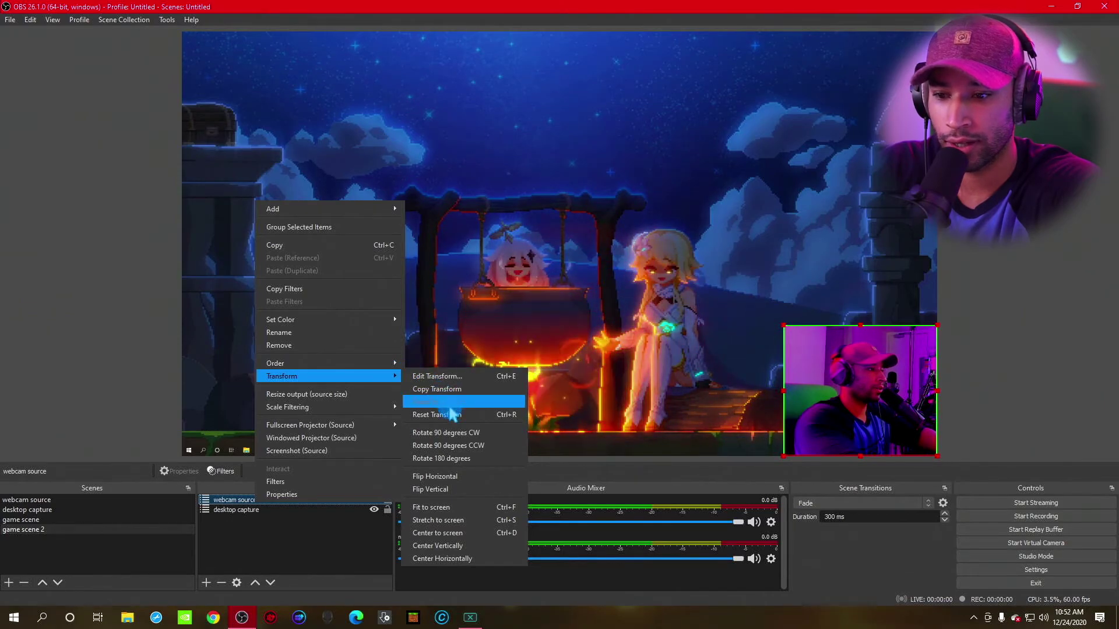
{"action": "left_click", "coordinate": [473, 480]}
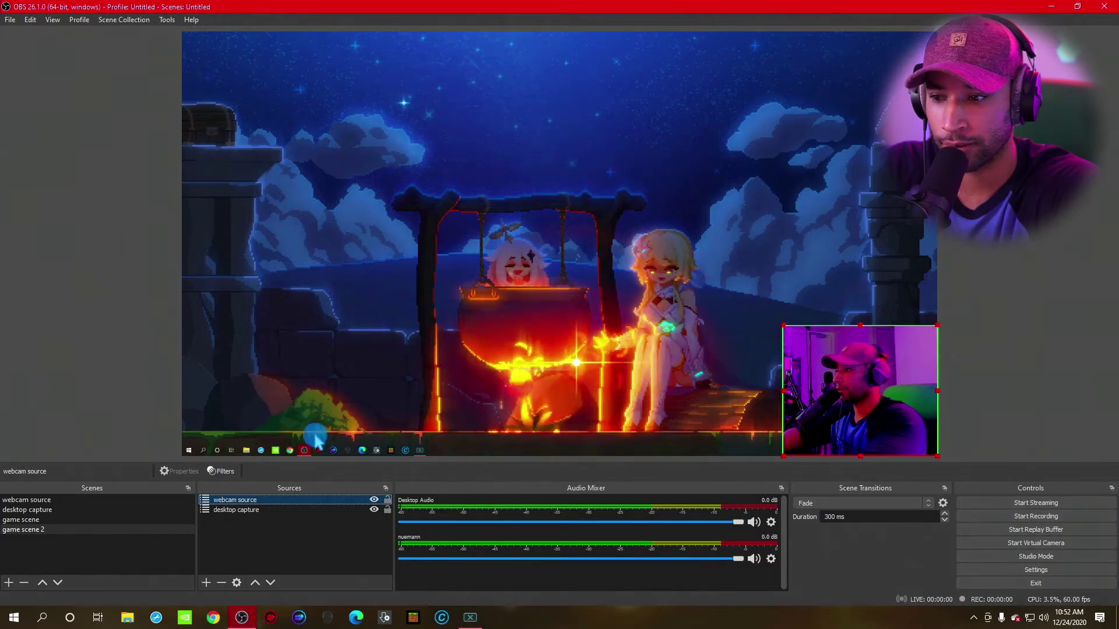
Step: Toggle between game scene and game scene 2 to compare layouts, ending on game scene
{"action": "left_click", "coordinate": [45, 521]}
{"action": "left_click", "coordinate": [47, 529]}
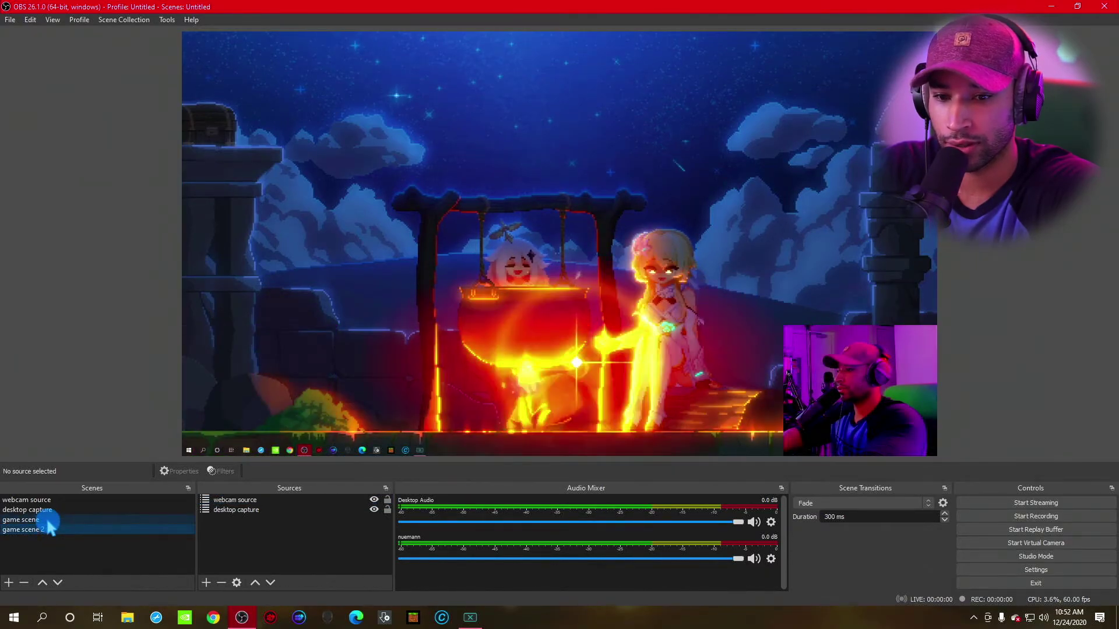
{"action": "left_click", "coordinate": [47, 521]}
{"action": "left_click", "coordinate": [47, 529]}
{"action": "left_click", "coordinate": [47, 520]}
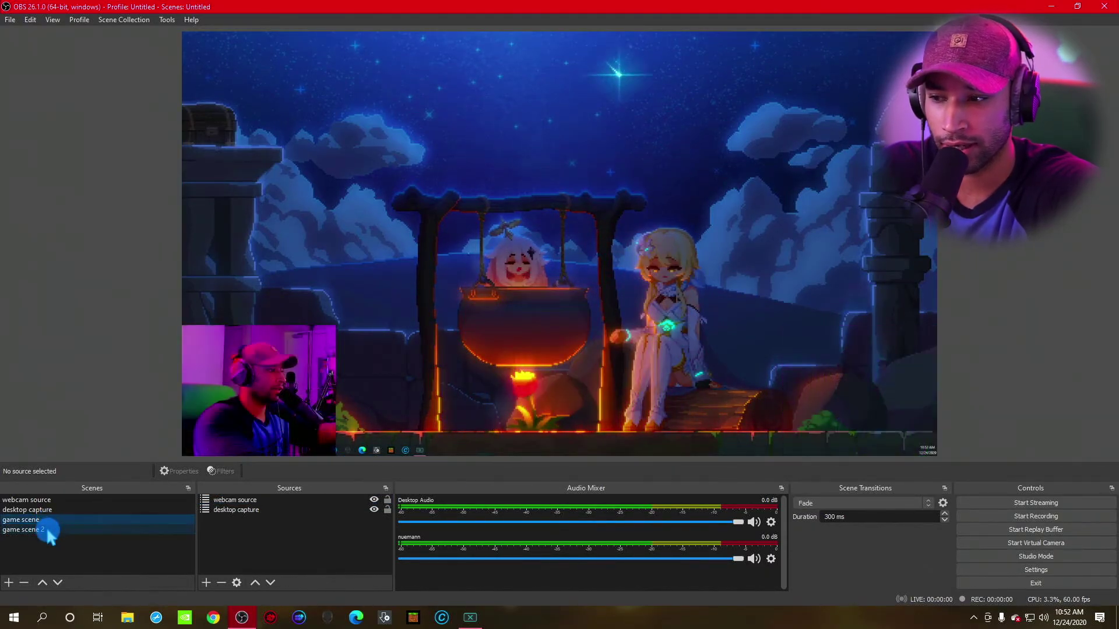
{"action": "left_click", "coordinate": [47, 529]}
{"action": "left_click", "coordinate": [36, 521]}
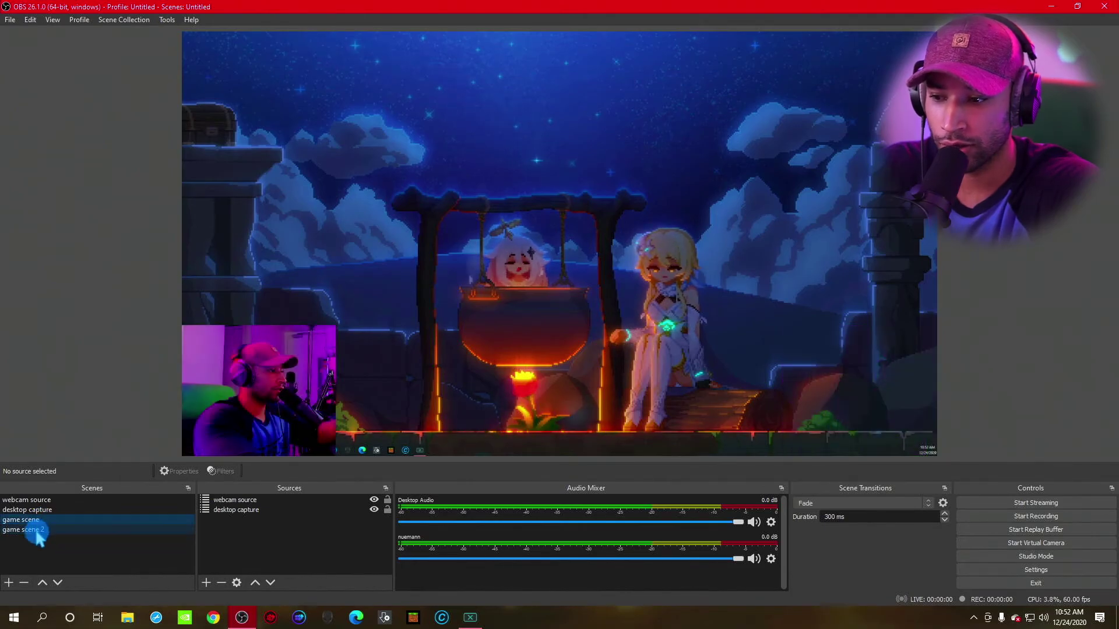
{"action": "left_click", "coordinate": [36, 531]}
{"action": "left_click", "coordinate": [36, 520]}
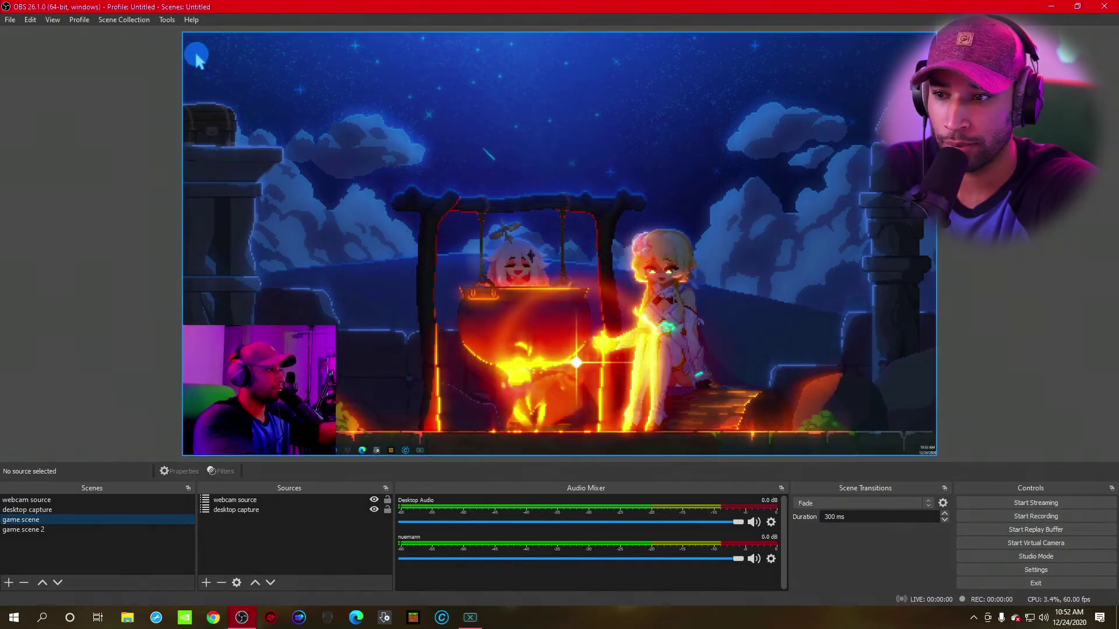
{"action": "left_click", "coordinate": [46, 529]}
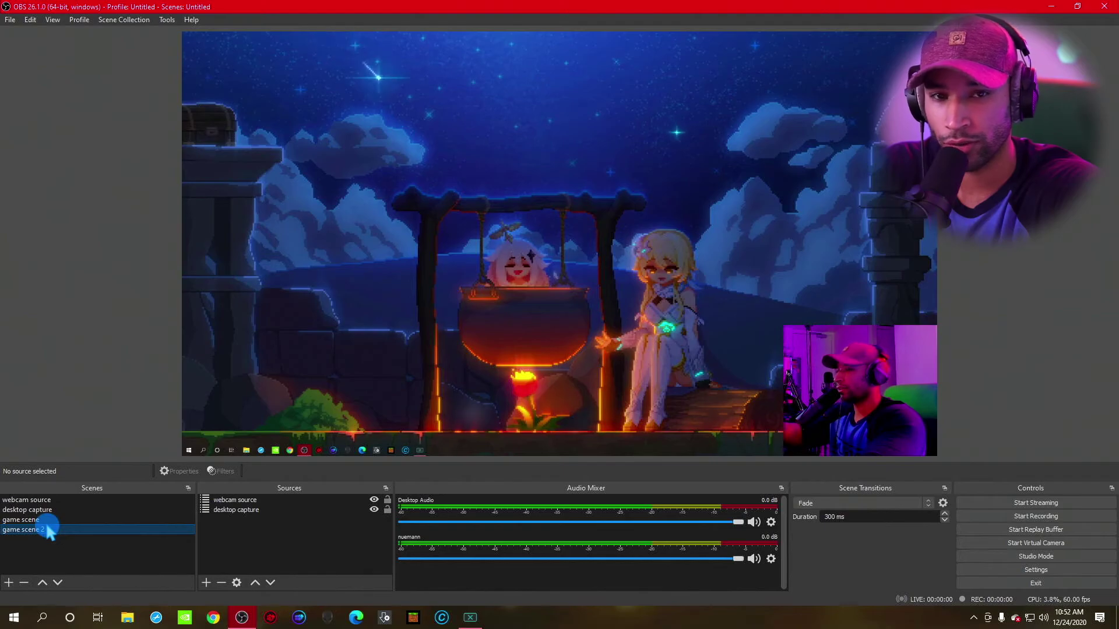
{"action": "left_click", "coordinate": [45, 520]}
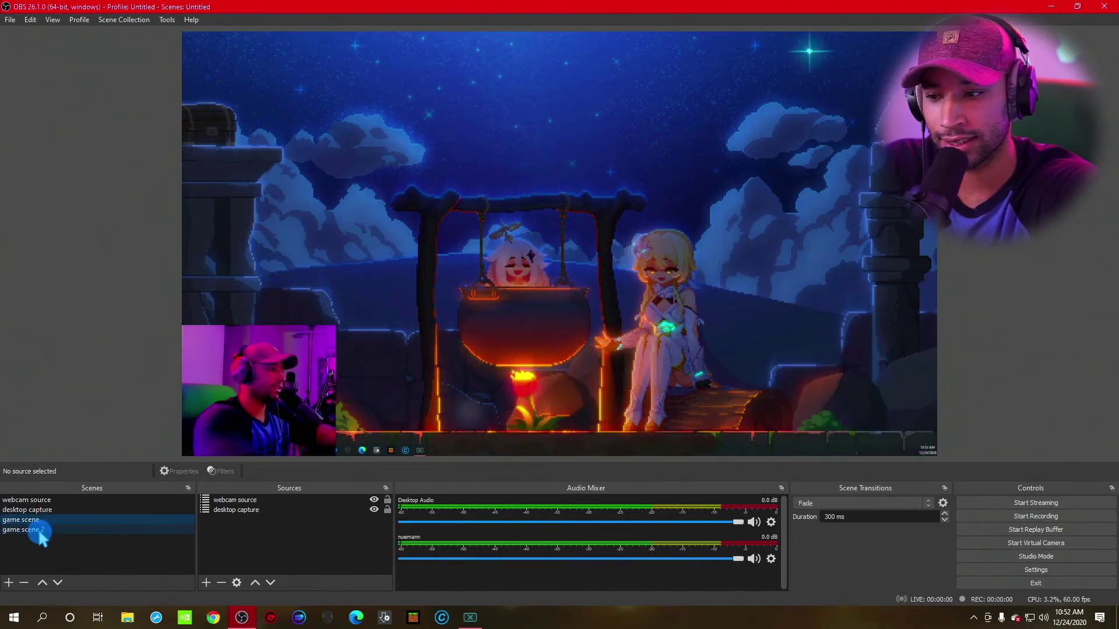
{"action": "left_click", "coordinate": [10, 21]}
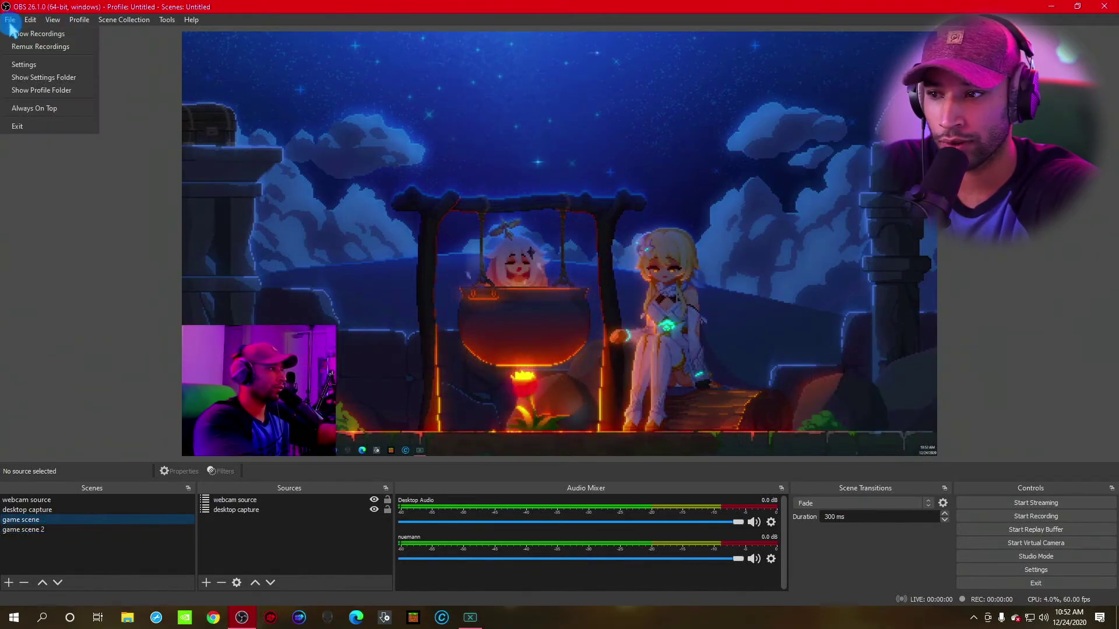
{"action": "left_click", "coordinate": [44, 67]}
{"action": "left_click", "coordinate": [338, 256]}
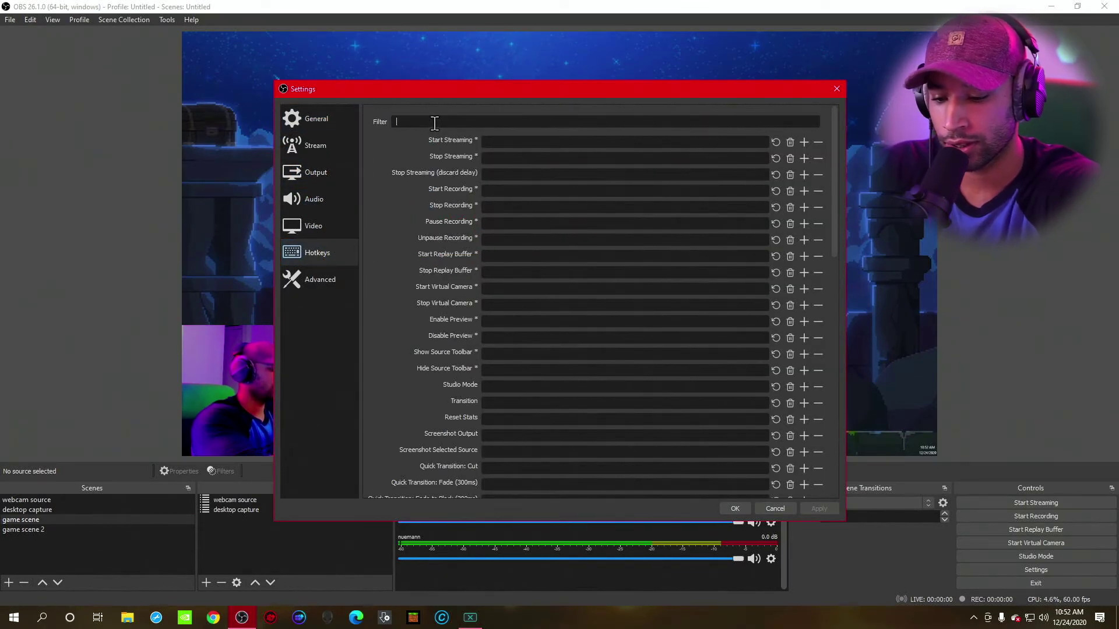
{"action": "type", "text": "gasm"}
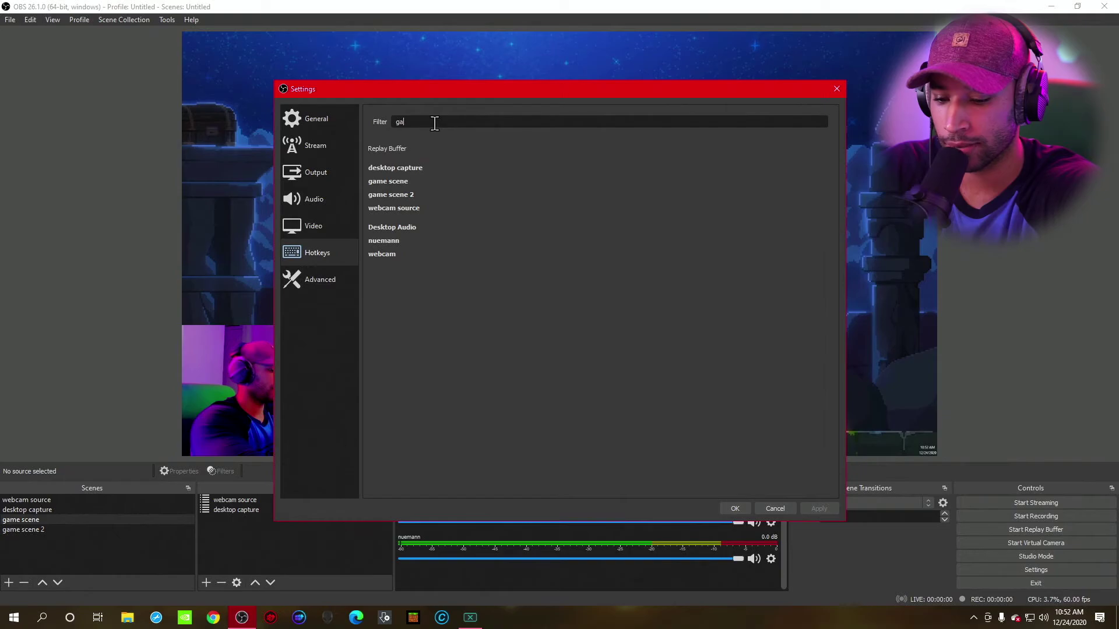
{"action": "type", "text": "me"}
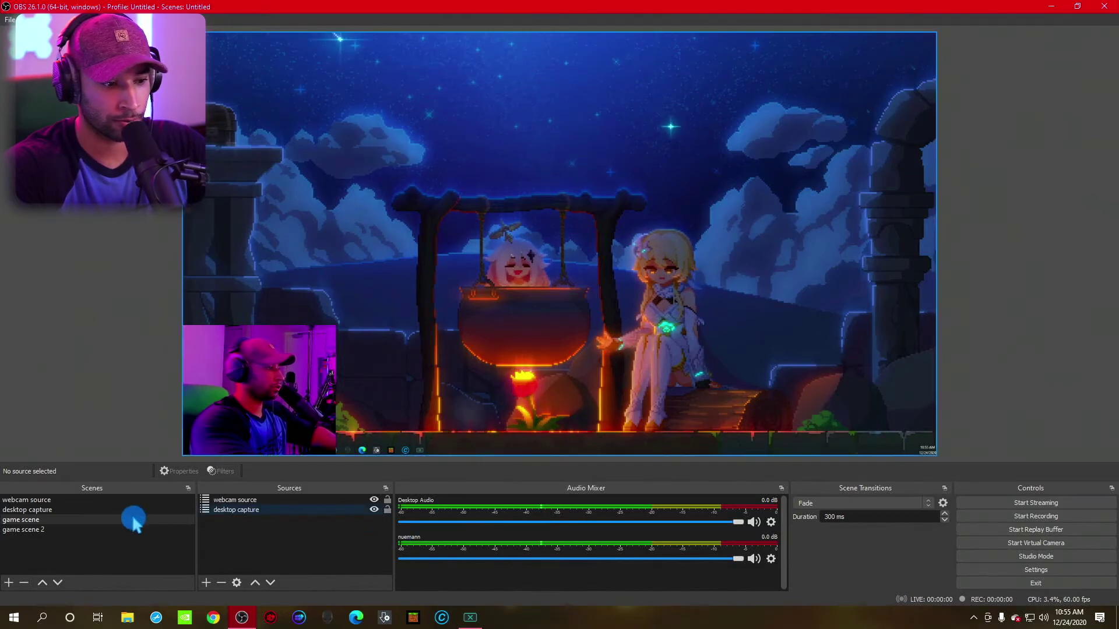
Step: Create a new scene named 'just chatting'
{"action": "left_click", "coordinate": [35, 529]}
{"action": "left_click", "coordinate": [35, 520]}
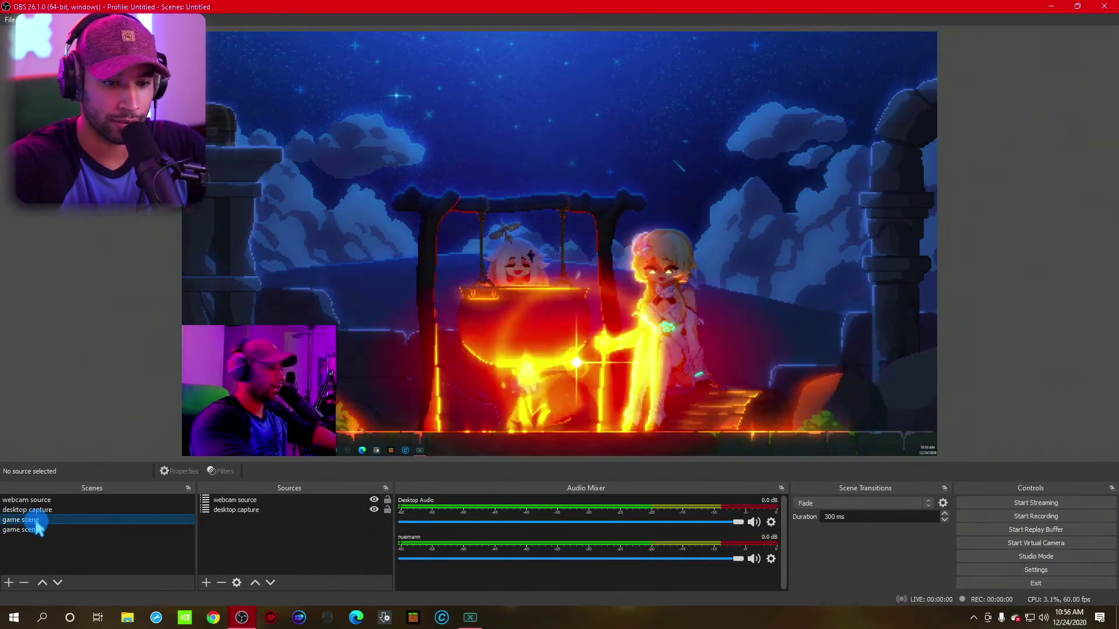
{"action": "left_click", "coordinate": [8, 583]}
{"action": "type", "text": "jus"}
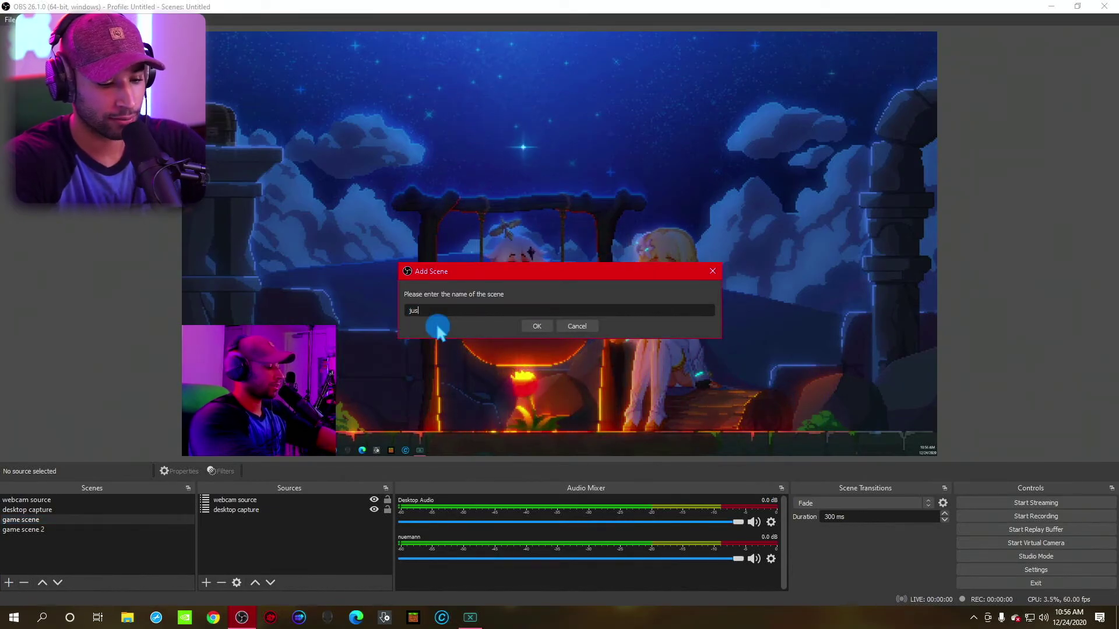
{"action": "type", "text": "t chatting"}
{"action": "key", "text": "Return"}
Step: Add the existing 'webcam source' scene to just chatting as its full-canvas source
{"action": "left_click", "coordinate": [206, 583]}
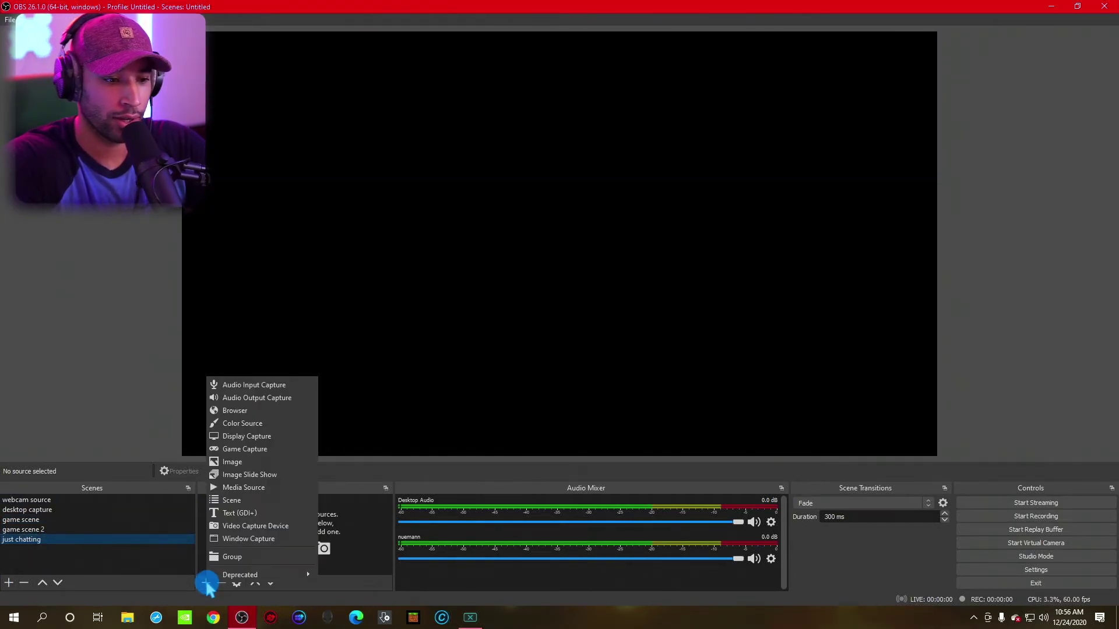
{"action": "left_click", "coordinate": [231, 500]}
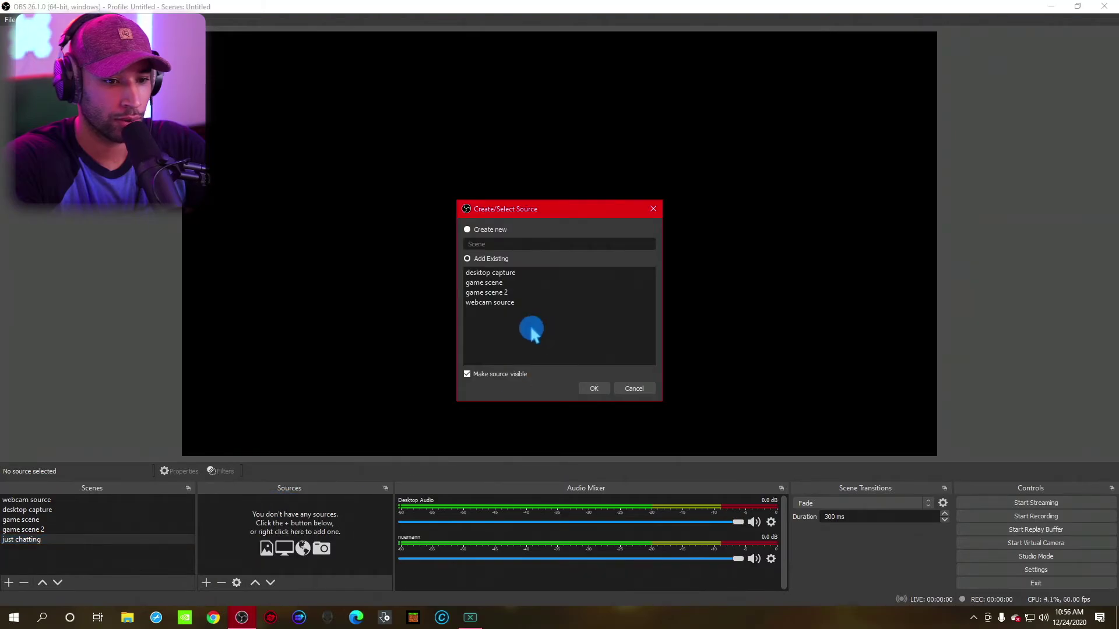
{"action": "double_click", "coordinate": [498, 302]}
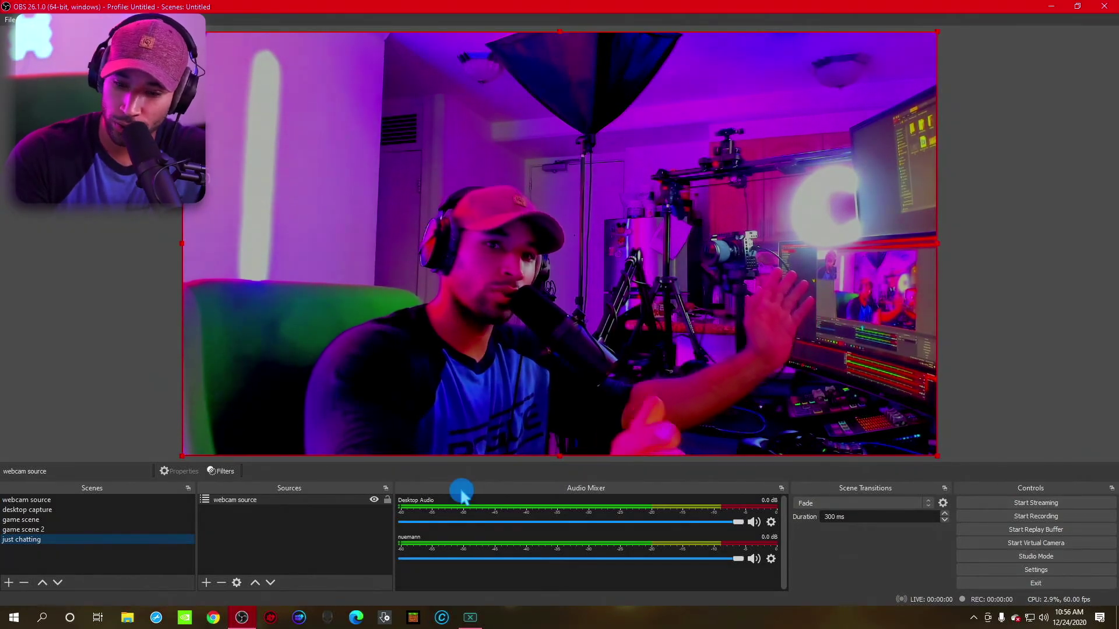
{"action": "left_click", "coordinate": [24, 520]}
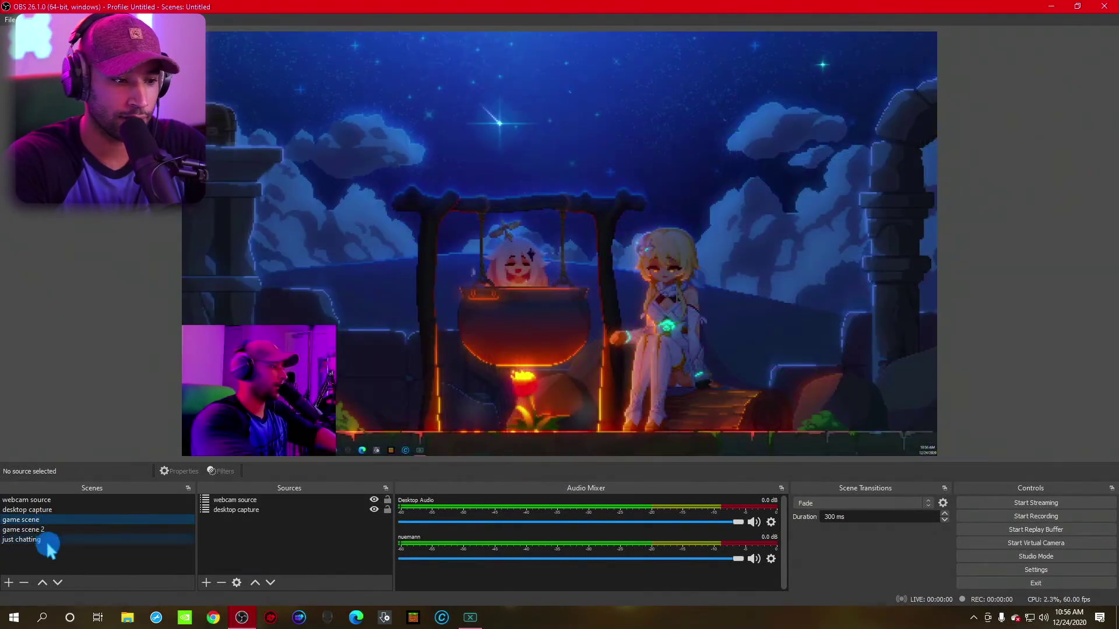
{"action": "left_click", "coordinate": [35, 540]}
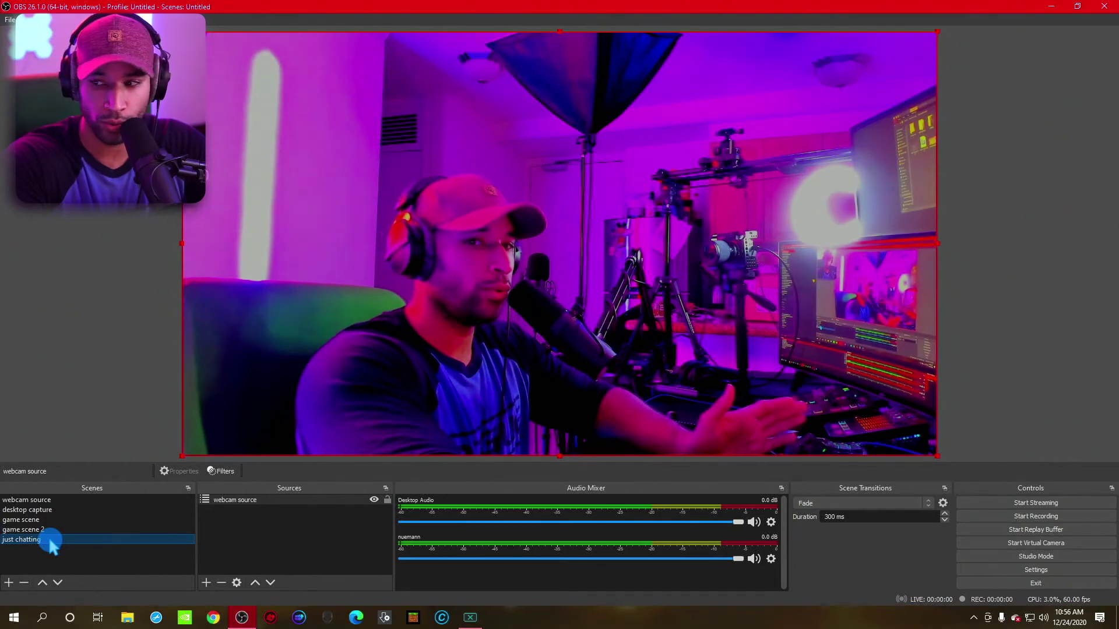
Step: Create a 'just chatting 2' scene and add the existing webcam scene as a source
{"action": "left_click", "coordinate": [9, 583]}
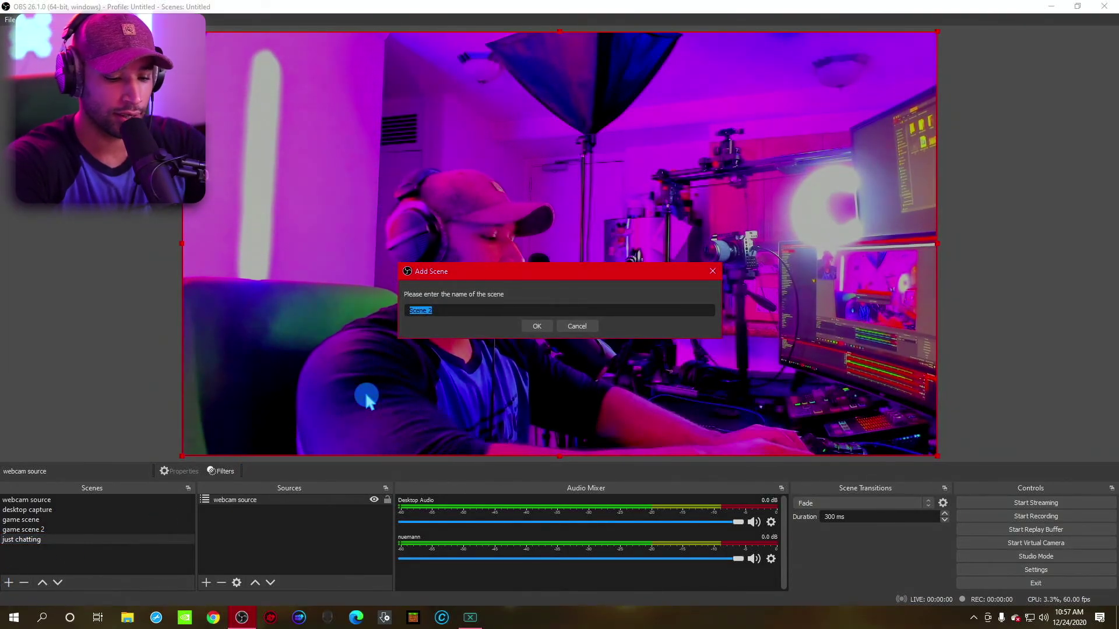
{"action": "type", "text": "just chatting"}
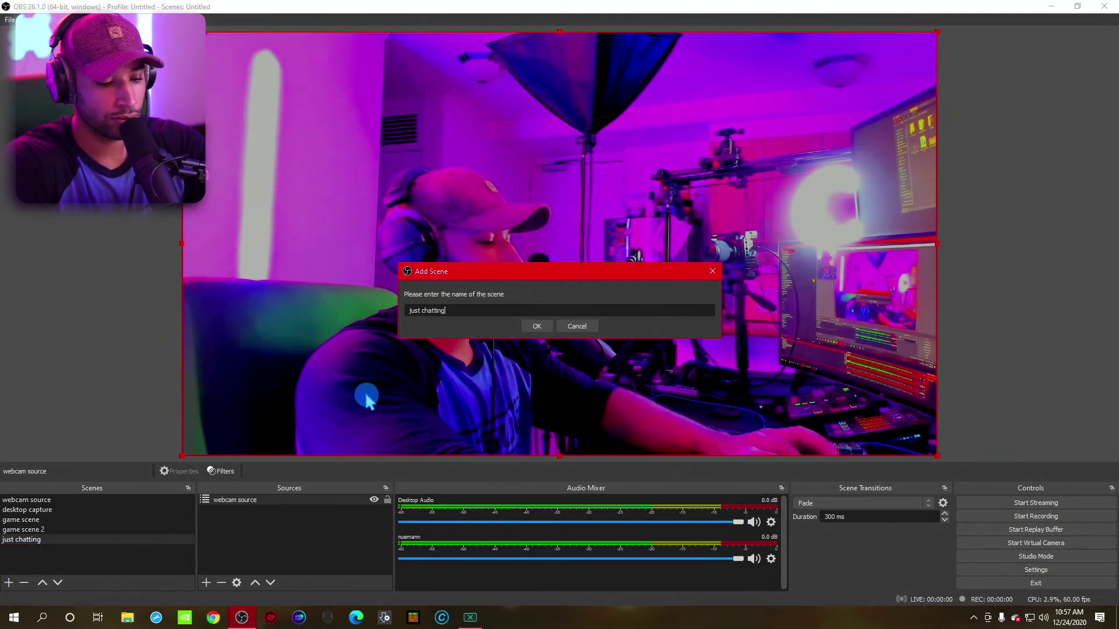
{"action": "type", "text": " 2"}
{"action": "key", "text": "Return"}
{"action": "left_click", "coordinate": [206, 582]}
{"action": "left_click", "coordinate": [257, 499]}
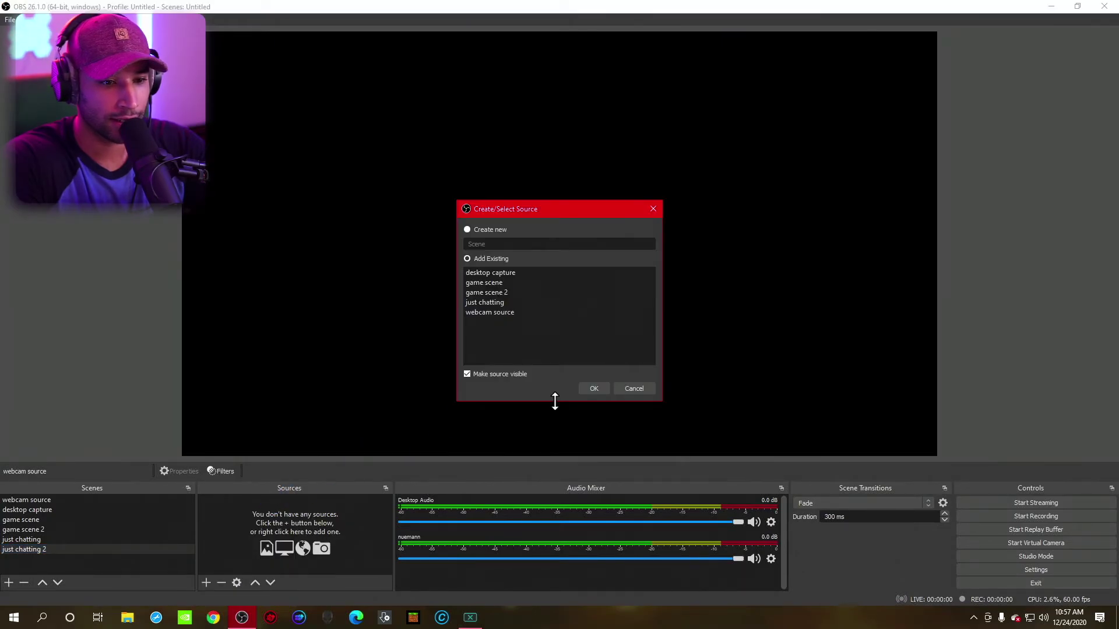
{"action": "left_click", "coordinate": [594, 389]}
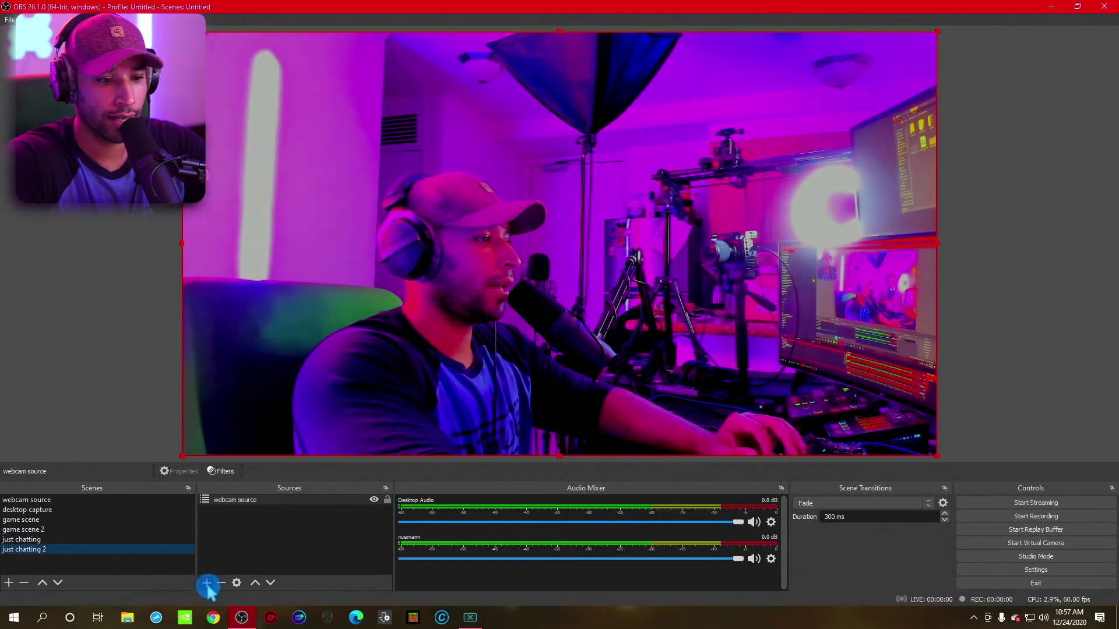
Step: Add the existing desktop capture scene as a second source
{"action": "left_click", "coordinate": [207, 583]}
{"action": "left_click", "coordinate": [254, 504]}
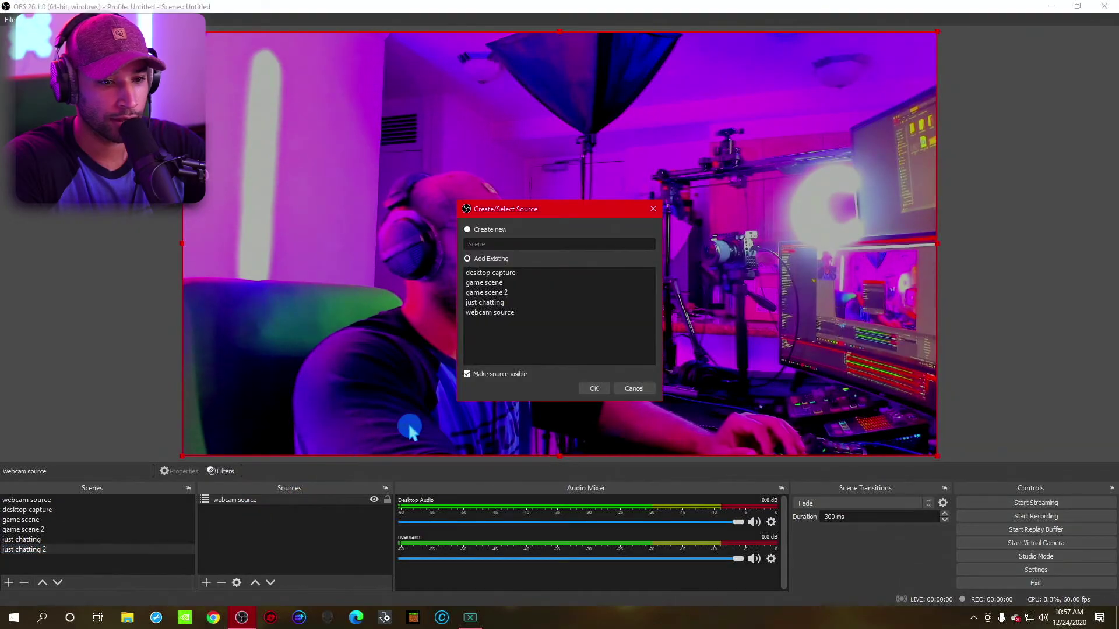
{"action": "left_click", "coordinate": [513, 272]}
{"action": "left_click", "coordinate": [593, 389]}
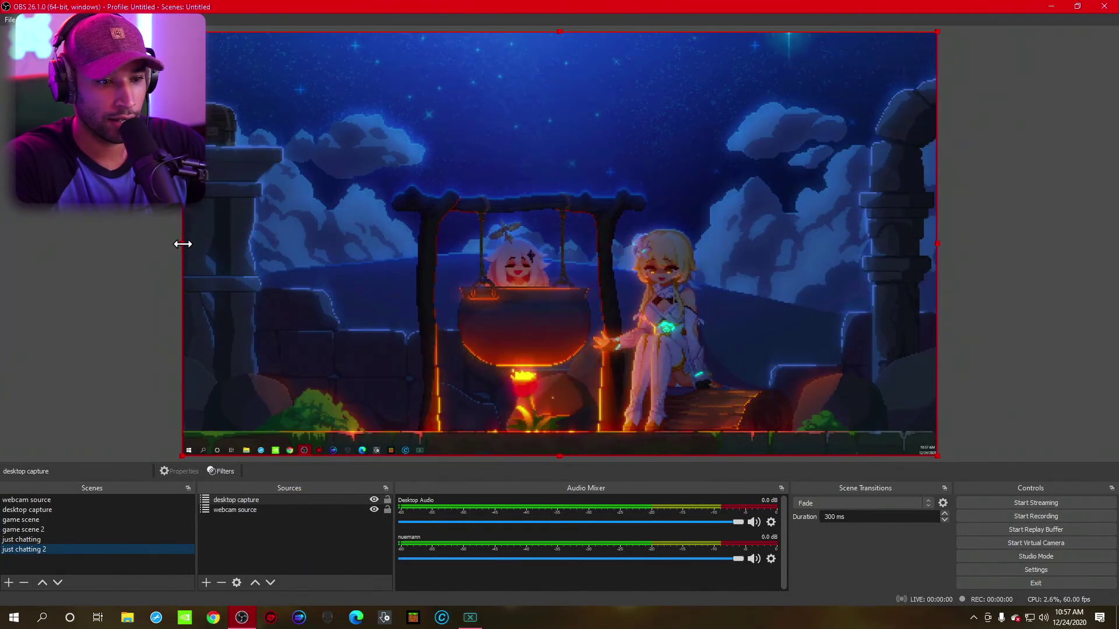
Step: Narrow the desktop capture from its left edge so it occupies the right half beside the webcam
{"action": "left_click_drag", "start_coordinate": [182, 244], "coordinate": [376, 287]}
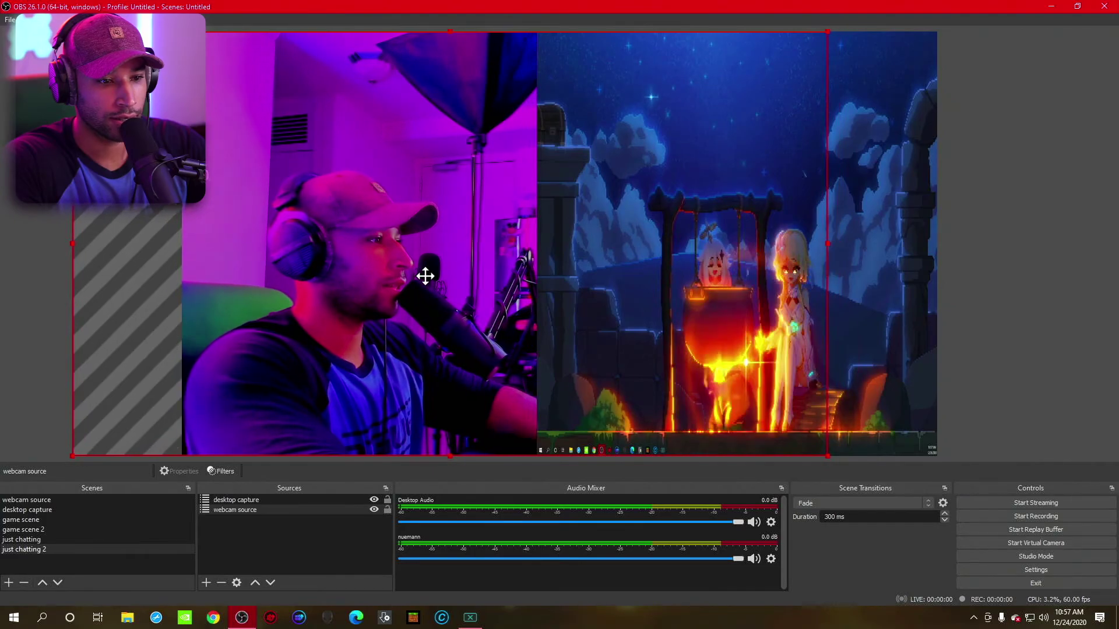
{"action": "left_click", "coordinate": [967, 303]}
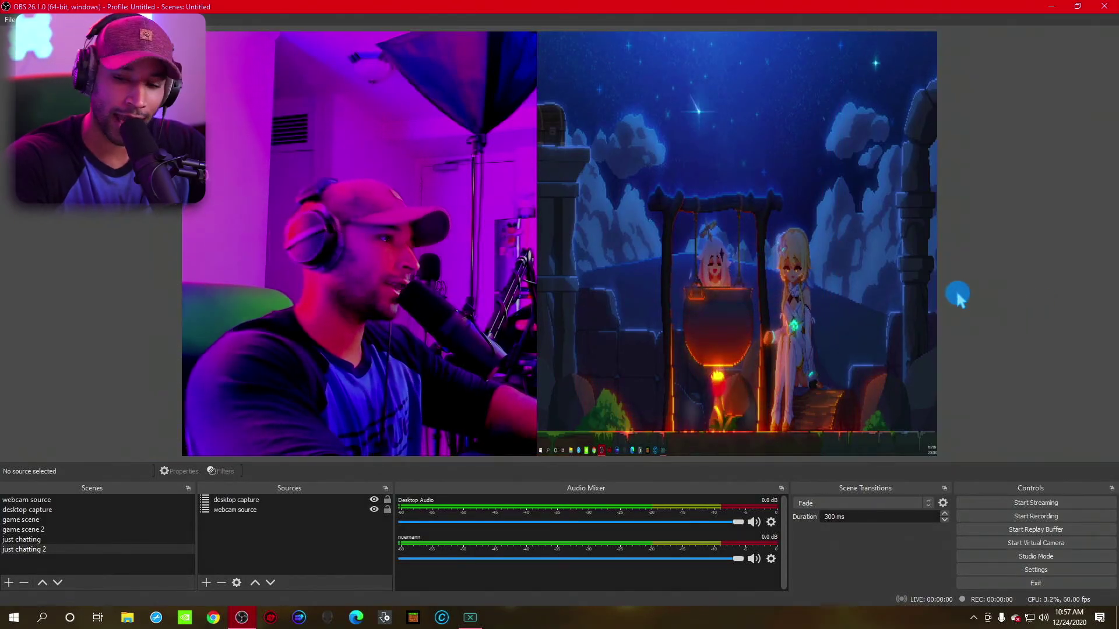
{"action": "left_click", "coordinate": [585, 250]}
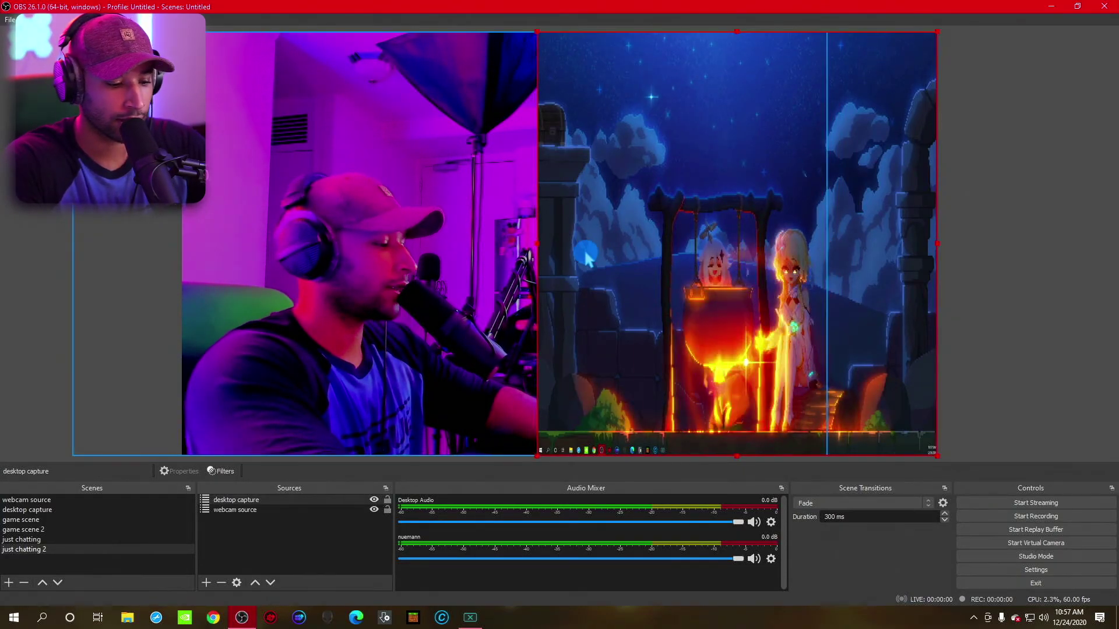
{"action": "left_click_drag", "start_coordinate": [537, 245], "coordinate": [574, 244]}
{"action": "left_click", "coordinate": [1029, 204]}
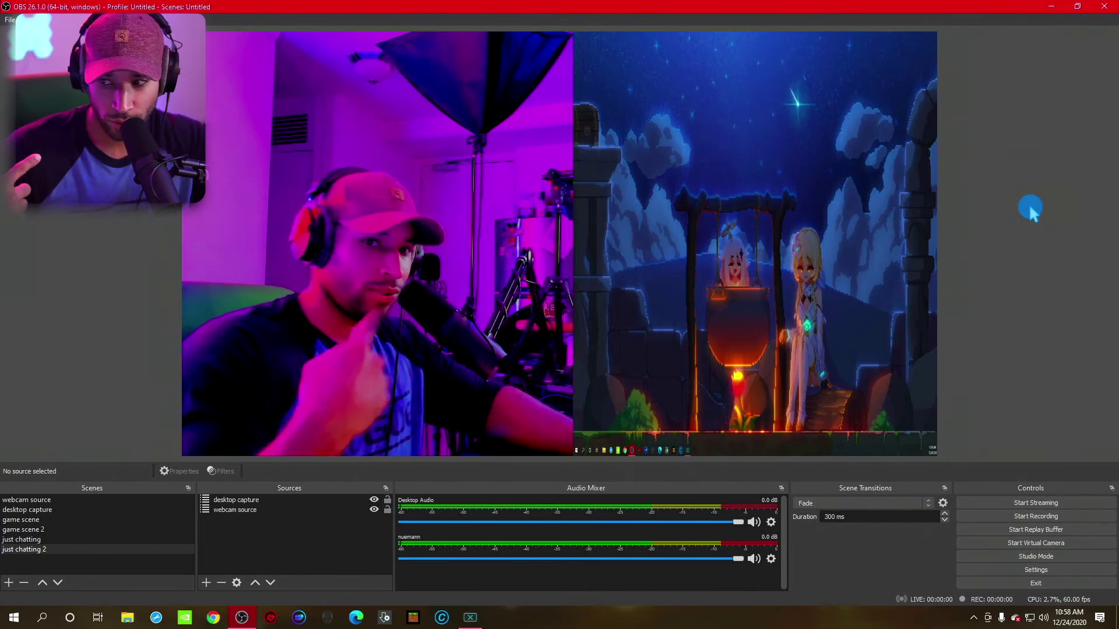
Step: Duplicate the game scene as a new scene named 'just chatting 3'
{"action": "key", "text": "F2"}
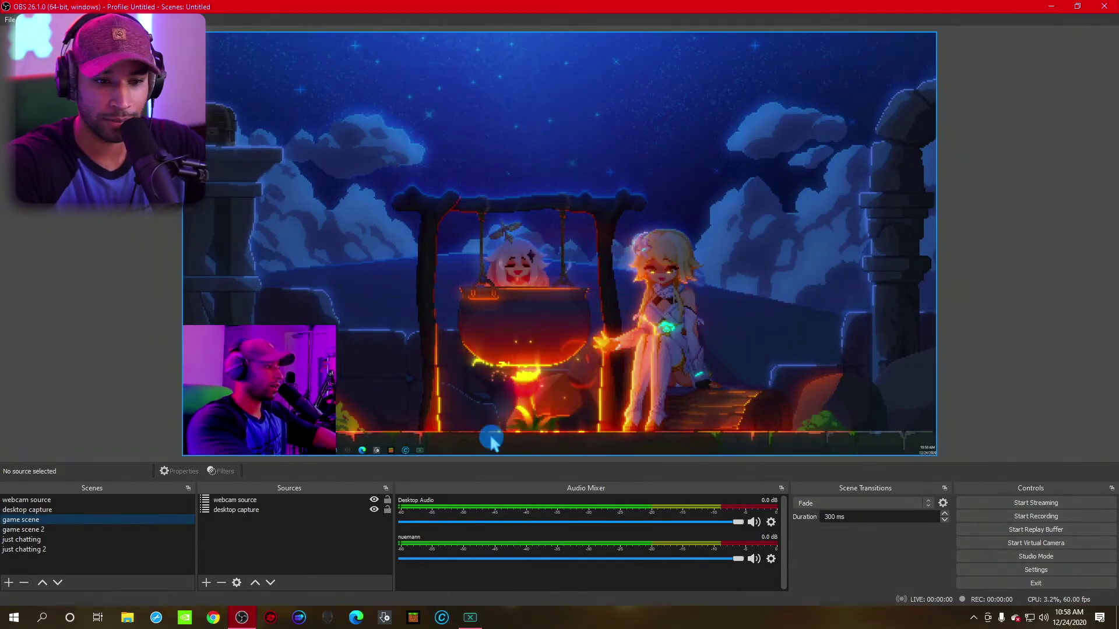
{"action": "right_click", "coordinate": [58, 528]}
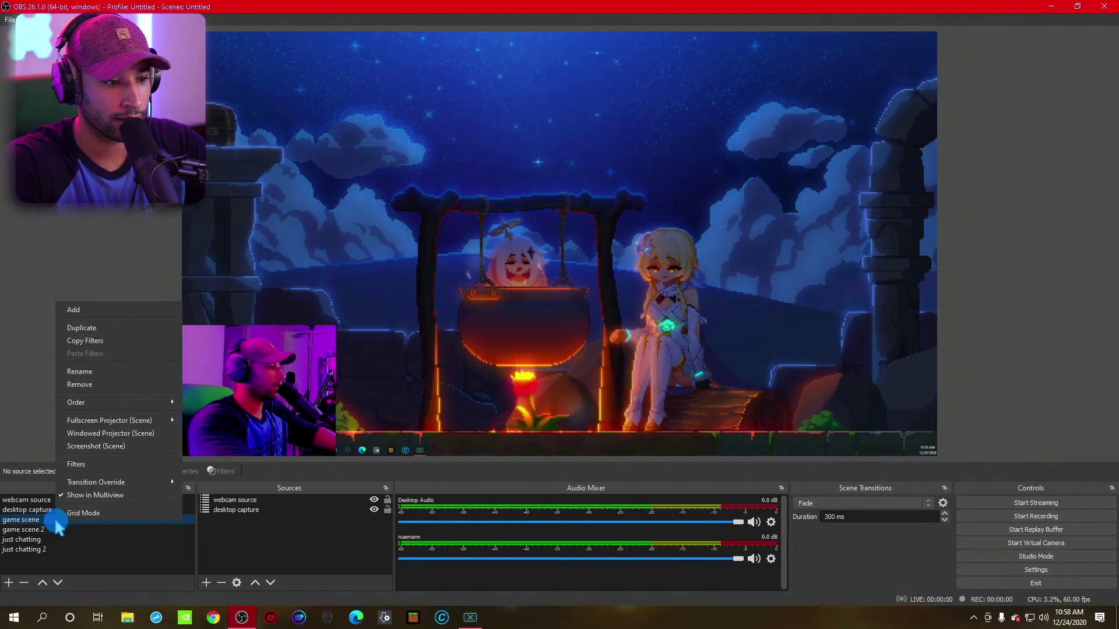
{"action": "left_click", "coordinate": [93, 325]}
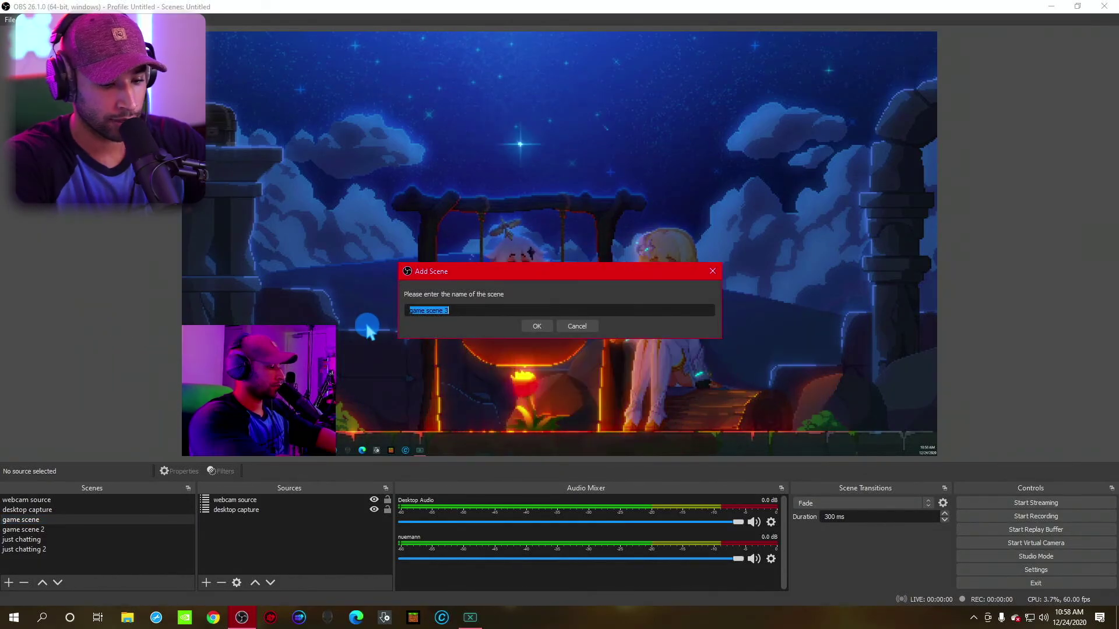
{"action": "type", "text": "just chatting 3"}
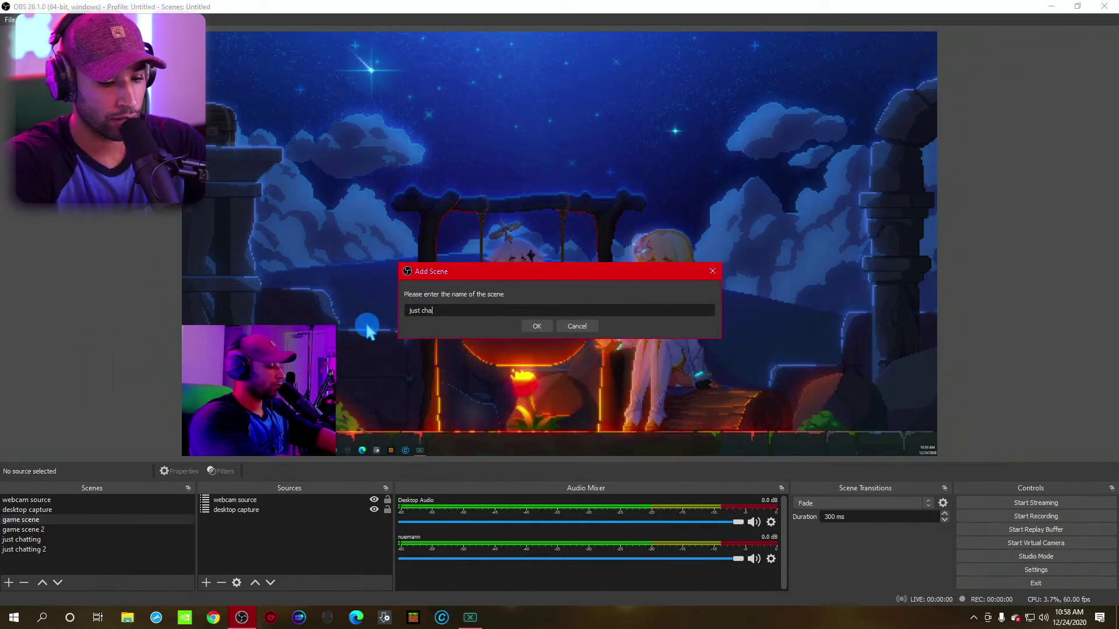
{"action": "key", "text": "Return"}
{"action": "left_click", "coordinate": [347, 392]}
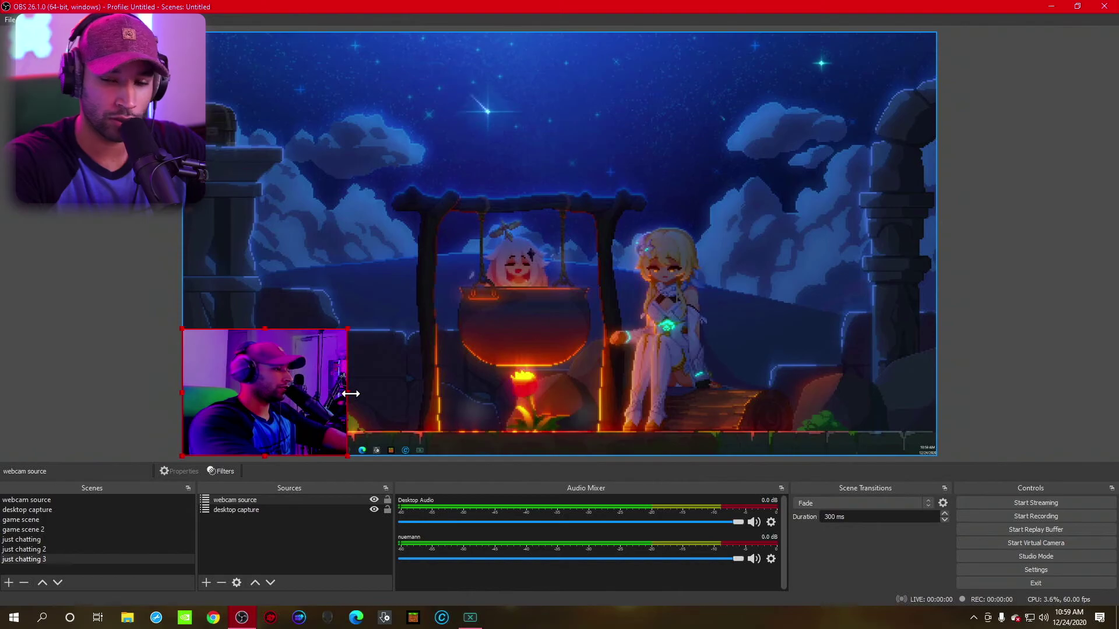
Step: Stretch the webcam source to fill the whole canvas
{"action": "left_click_drag", "start_coordinate": [350, 394], "coordinate": [866, 394]}
{"action": "right_click", "coordinate": [251, 500]}
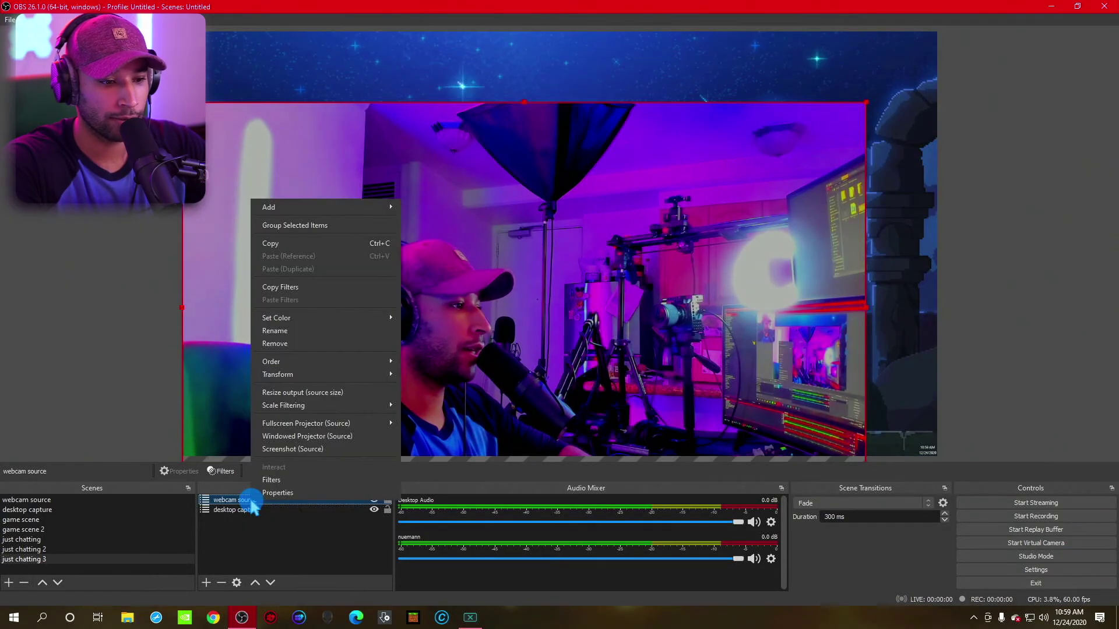
{"action": "mouse_move", "coordinate": [350, 381]}
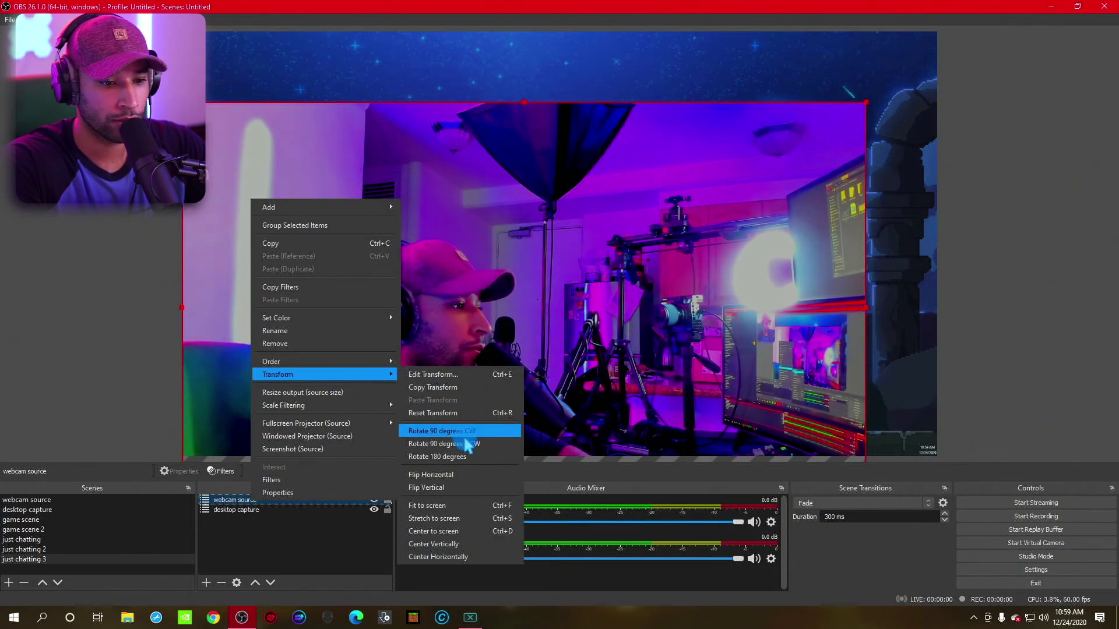
{"action": "left_click", "coordinate": [466, 518]}
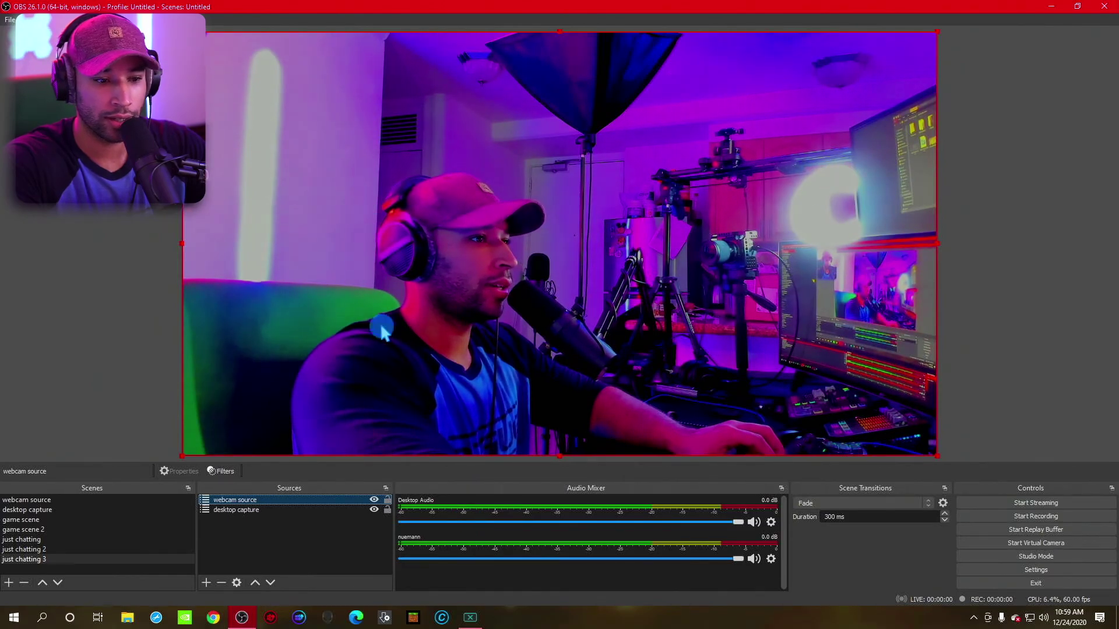
{"action": "left_click", "coordinate": [282, 537]}
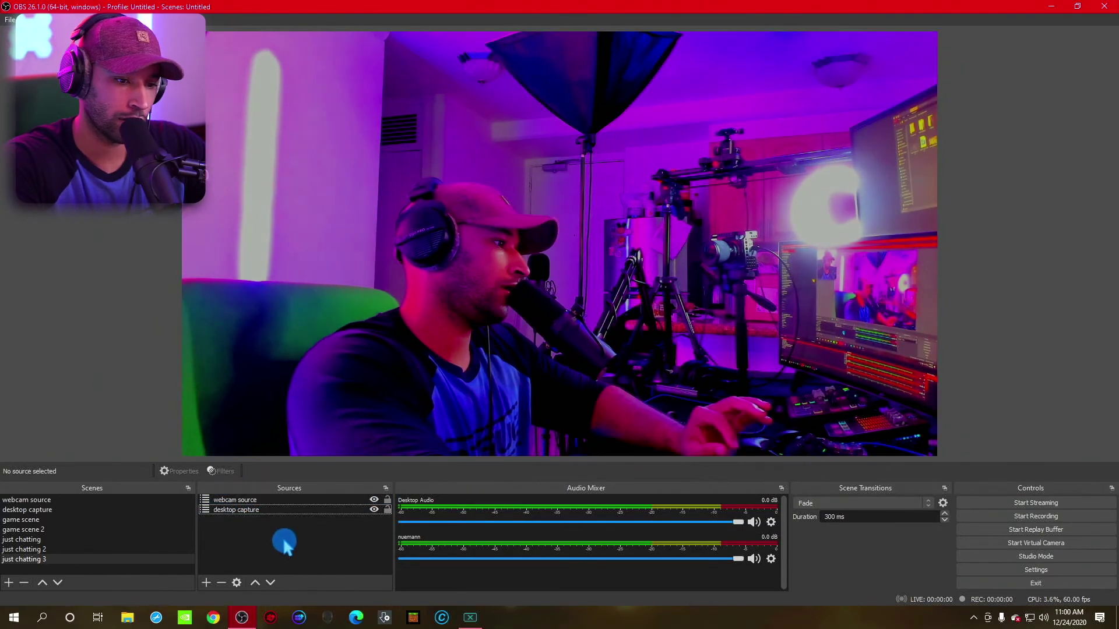
Step: Move desktop capture above the webcam and shrink it to a small bottom-right inset
{"action": "left_click_drag", "start_coordinate": [272, 509], "coordinate": [274, 494]}
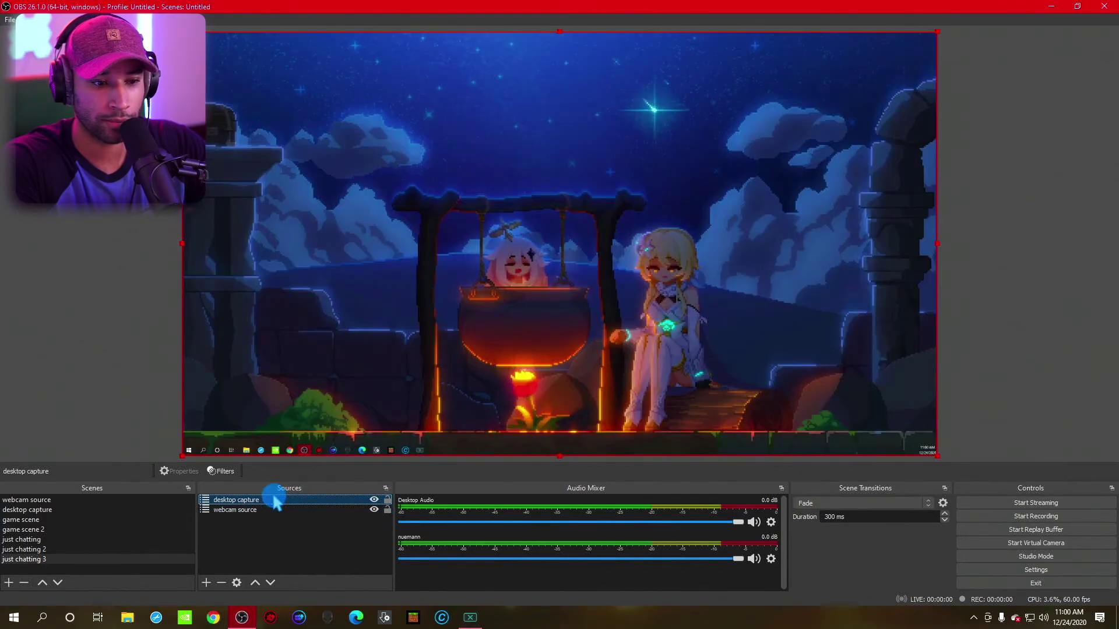
{"action": "left_click_drag", "start_coordinate": [183, 32], "coordinate": [827, 338]}
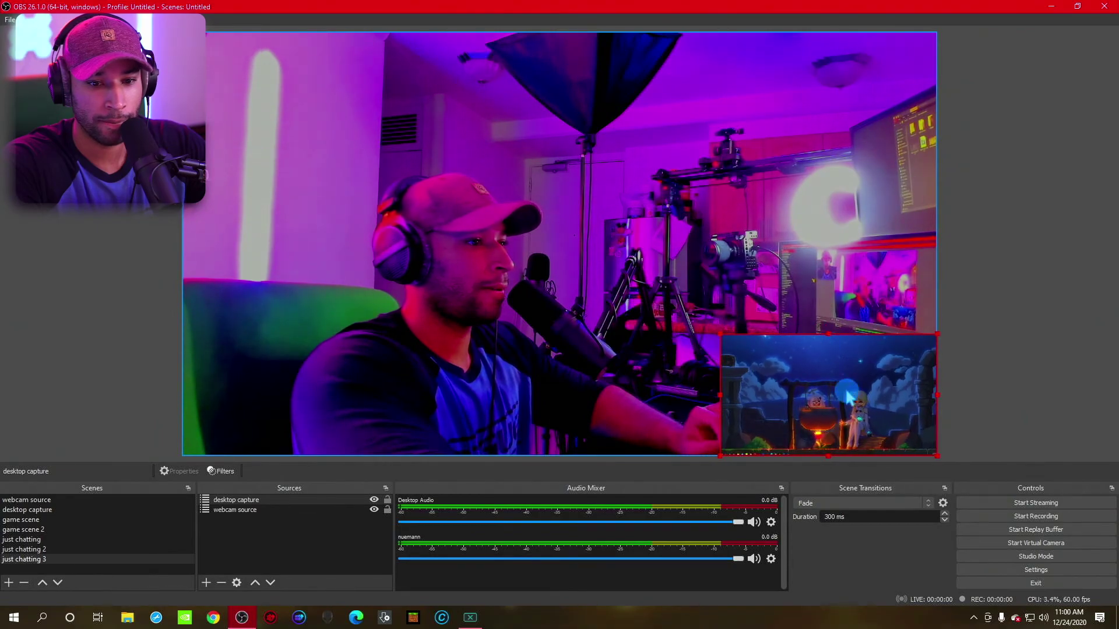
{"action": "left_click_drag", "start_coordinate": [843, 387], "coordinate": [839, 372]}
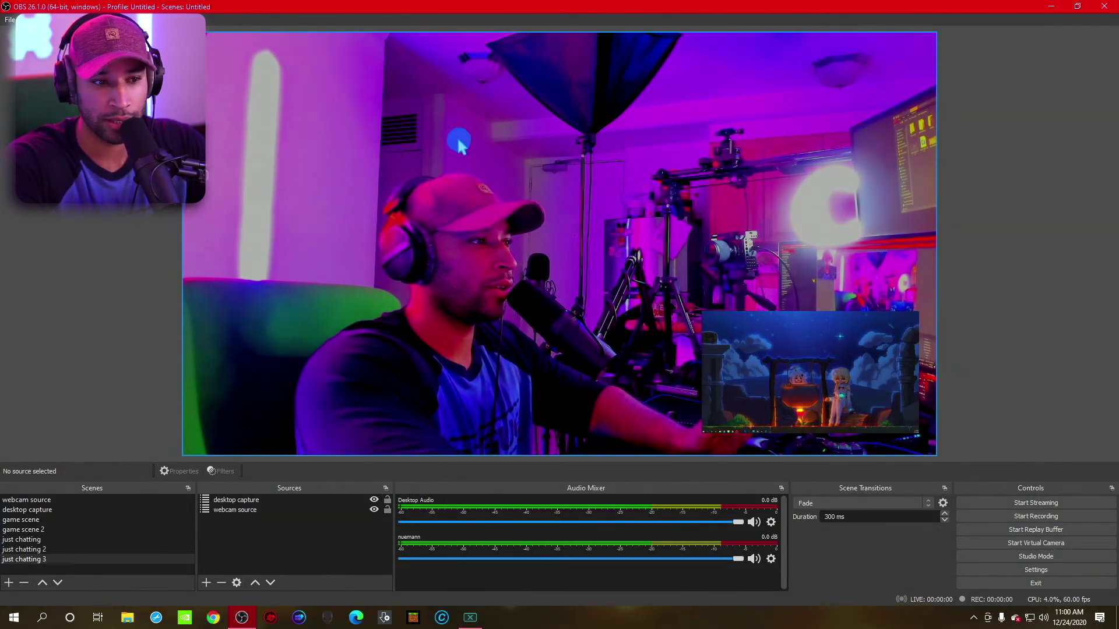
{"action": "left_click", "coordinate": [56, 519]}
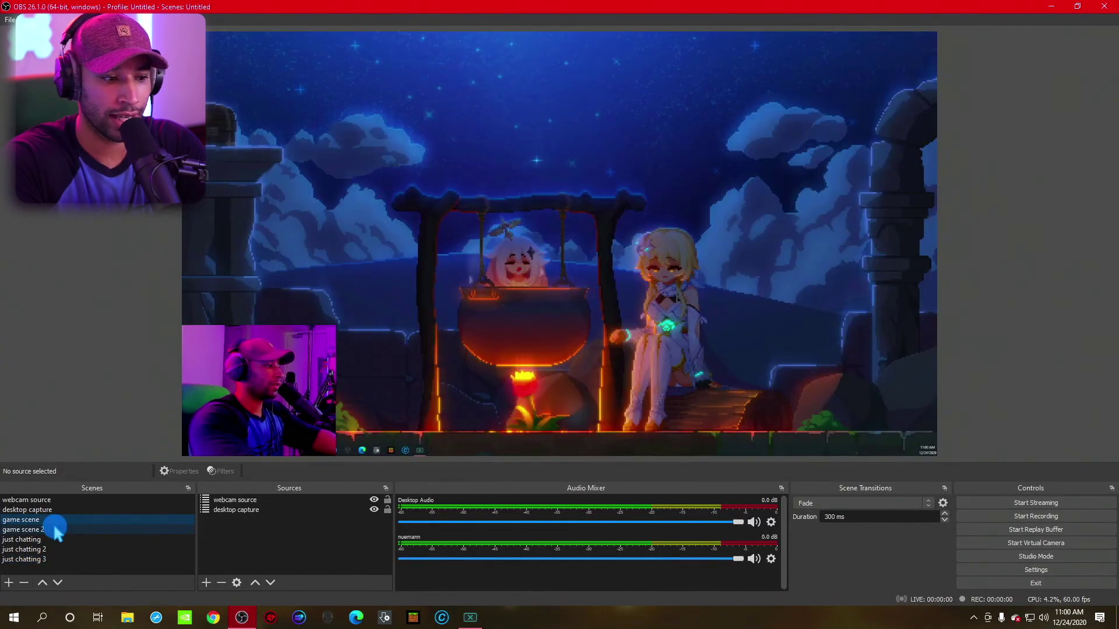
{"action": "left_click", "coordinate": [56, 530]}
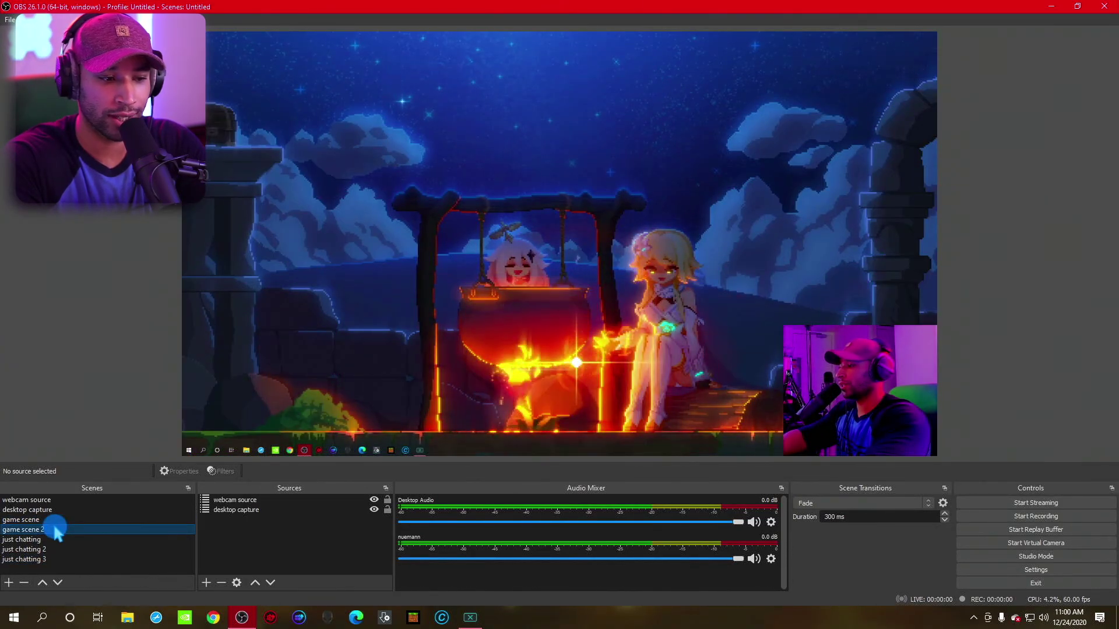
{"action": "left_click", "coordinate": [51, 539]}
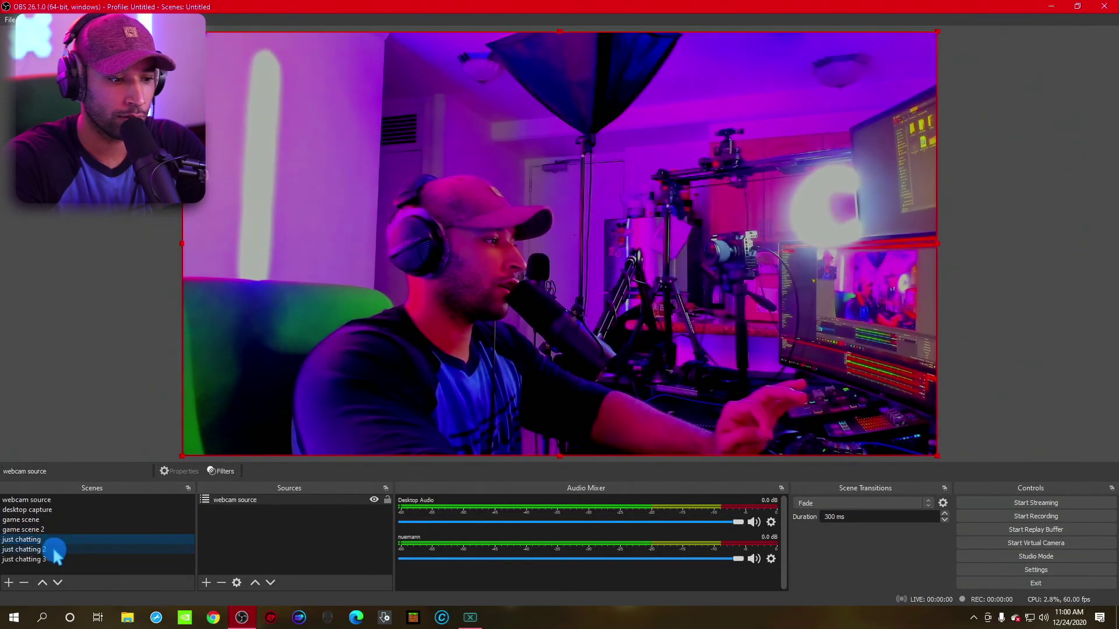
{"action": "left_click", "coordinate": [54, 549]}
{"action": "left_click", "coordinate": [56, 561]}
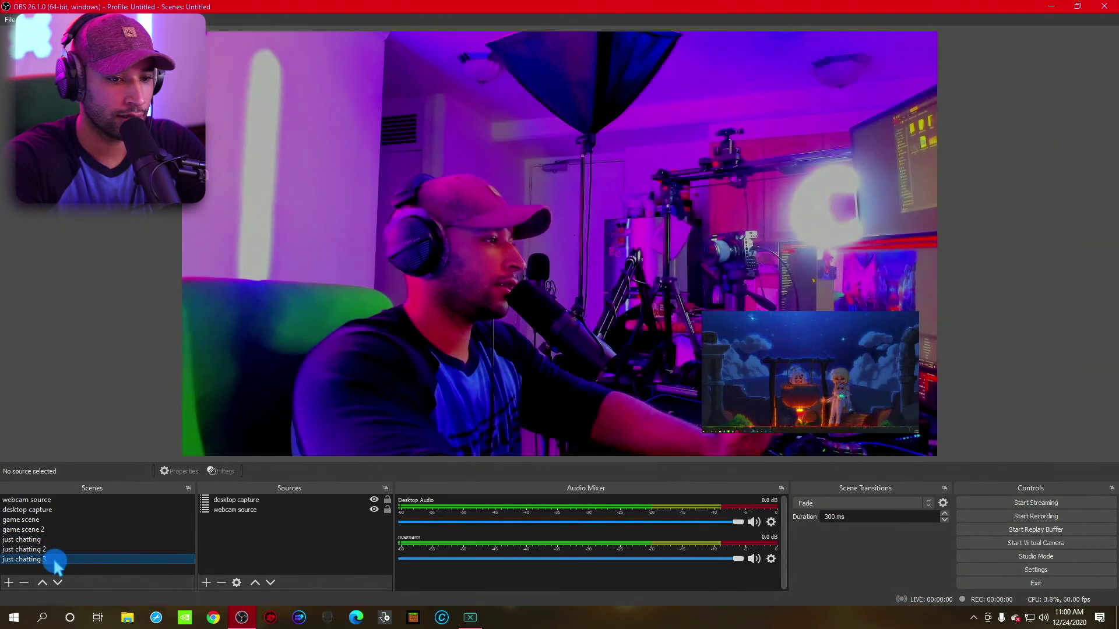